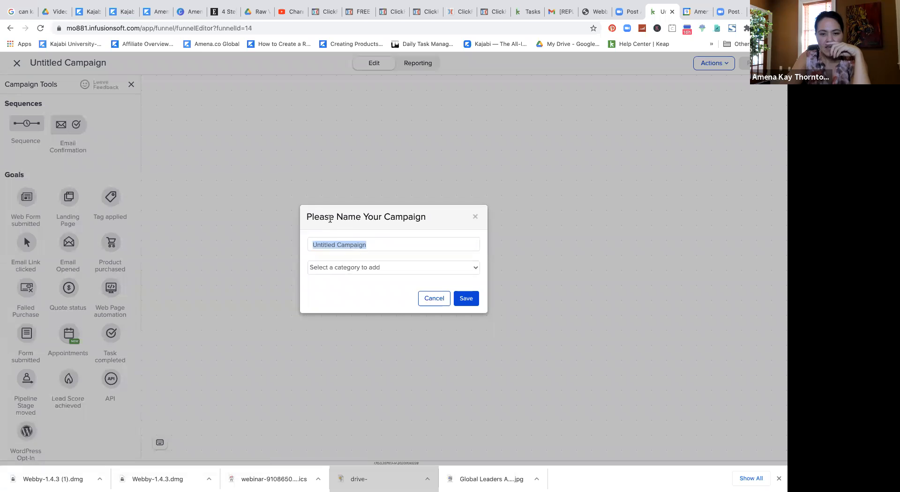
Step: Enter 'Ultimate Coaching Session' as the campaign name, fixing the mistyped last word
{"action": "type", "text": "U"}
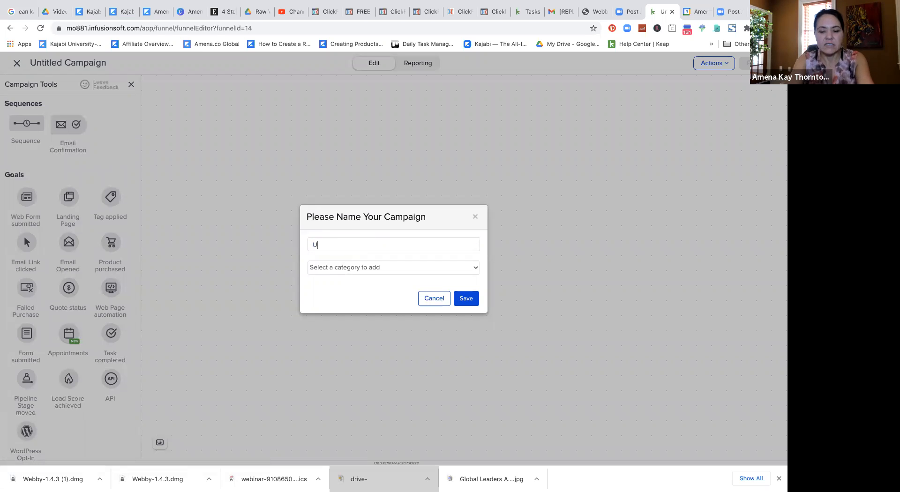
{"action": "type", "text": "ltimate Coaching"}
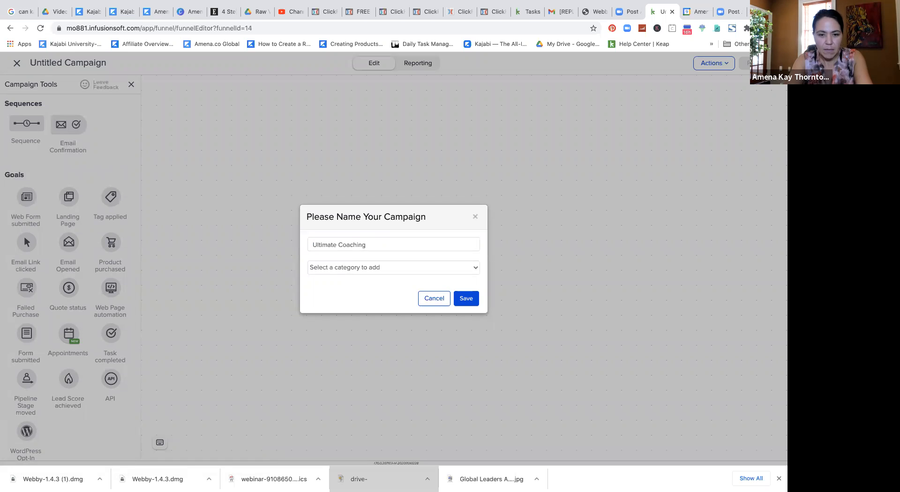
{"action": "type", "text": " Col"}
{"action": "key", "text": "BackSpace"}
{"action": "key", "text": "BackSpace"}
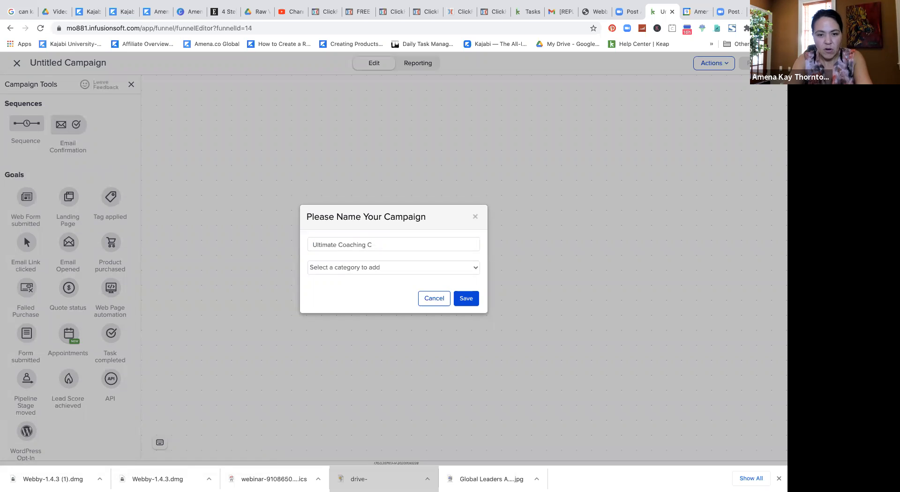
{"action": "type", "text": "Session"}
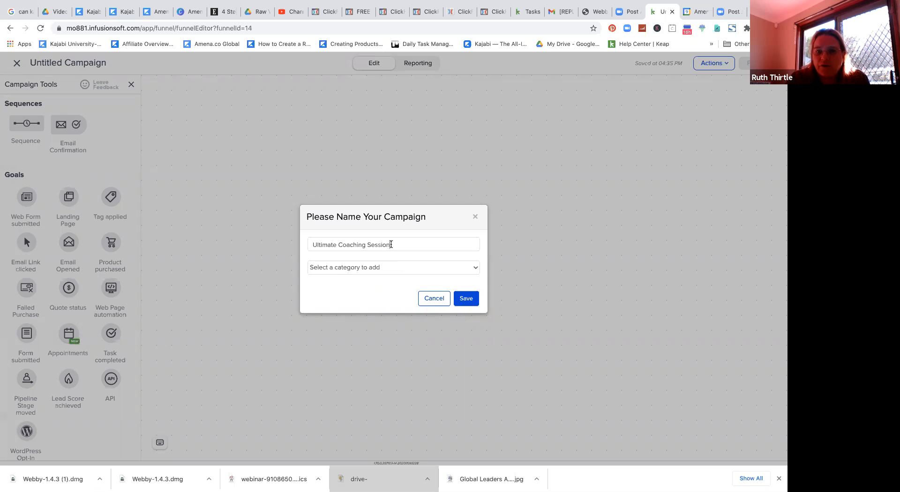
Step: Insert 'Optin Email System - ' at the start of the campaign name, correcting typos
{"action": "left_click", "coordinate": [311, 244]}
{"action": "type", "text": "P"}
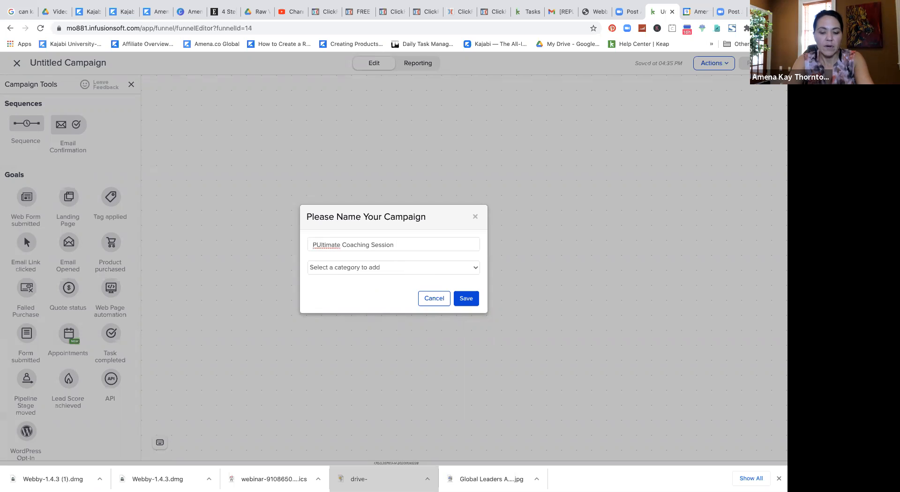
{"action": "type", "text": "o"}
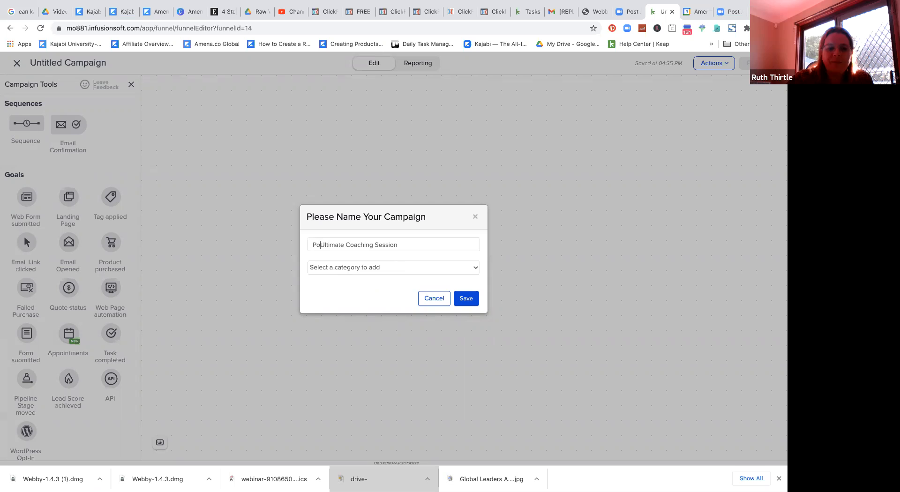
{"action": "key", "text": "BackSpace"}
{"action": "key", "text": "BackSpace"}
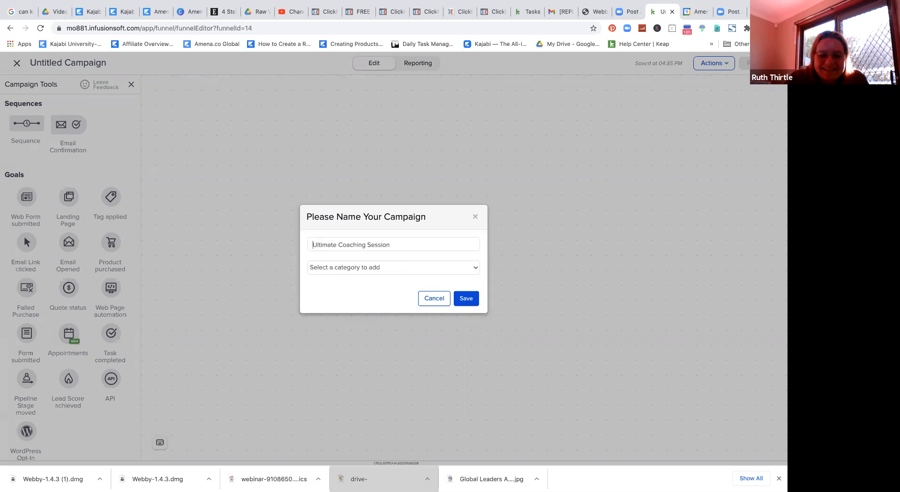
{"action": "type", "text": "O"}
{"action": "key", "text": "BackSpace"}
{"action": "type", "text": "Opti"}
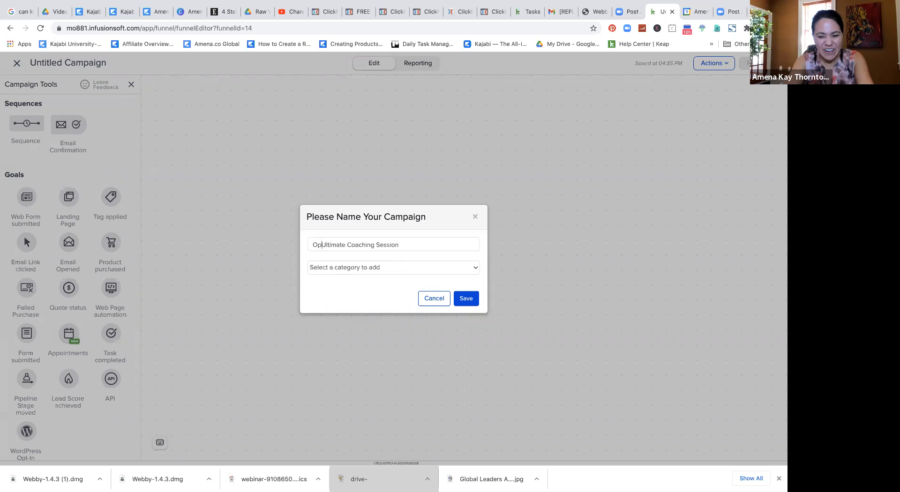
{"action": "type", "text": "n"}
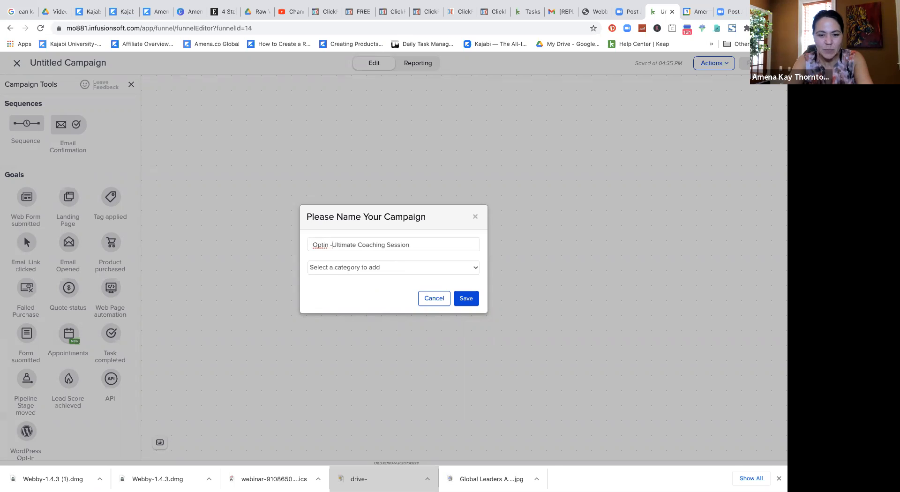
{"action": "type", "text": " Email"}
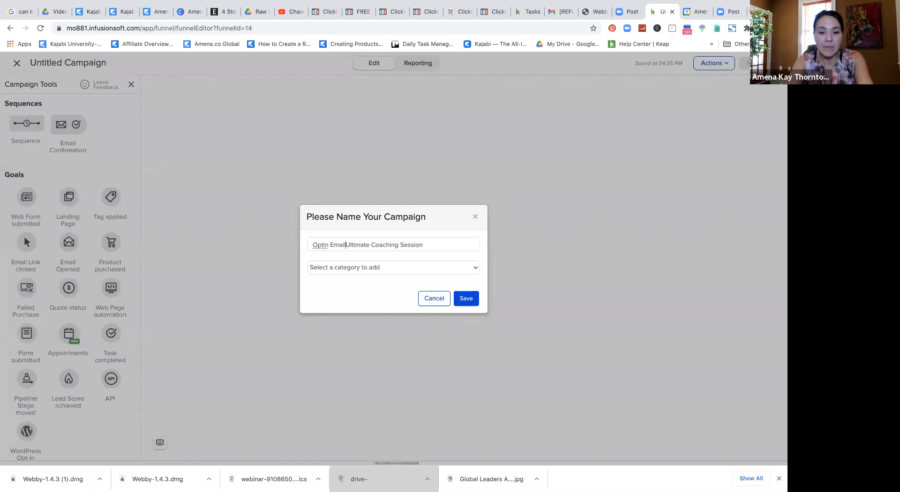
{"action": "type", "text": " Sye"}
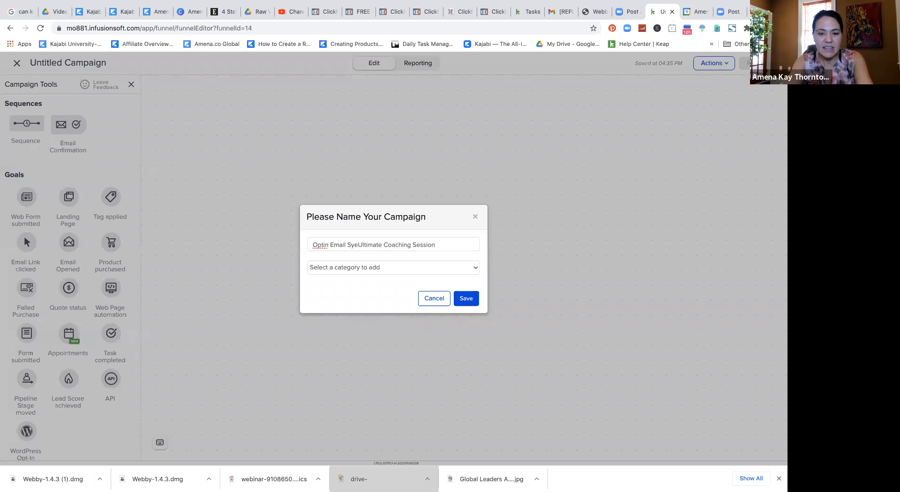
{"action": "key", "text": "BackSpace"}
{"action": "type", "text": "sten"}
{"action": "key", "text": "BackSpace"}
{"action": "key", "text": "BackSpace"}
{"action": "type", "text": "m -"}
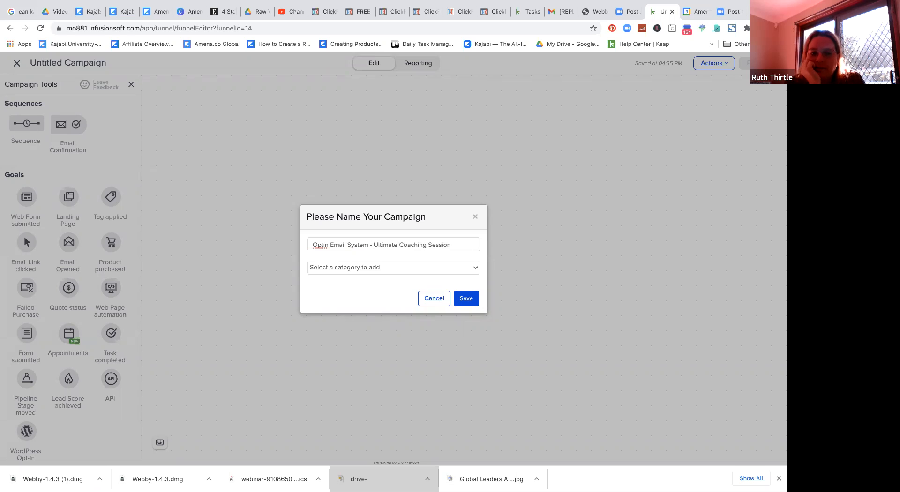
Step: Replace 'System' with 'Funnel' so the name reads 'Optin Email Funnel - Ultimate Coaching Session'
{"action": "double_click", "coordinate": [356, 245]}
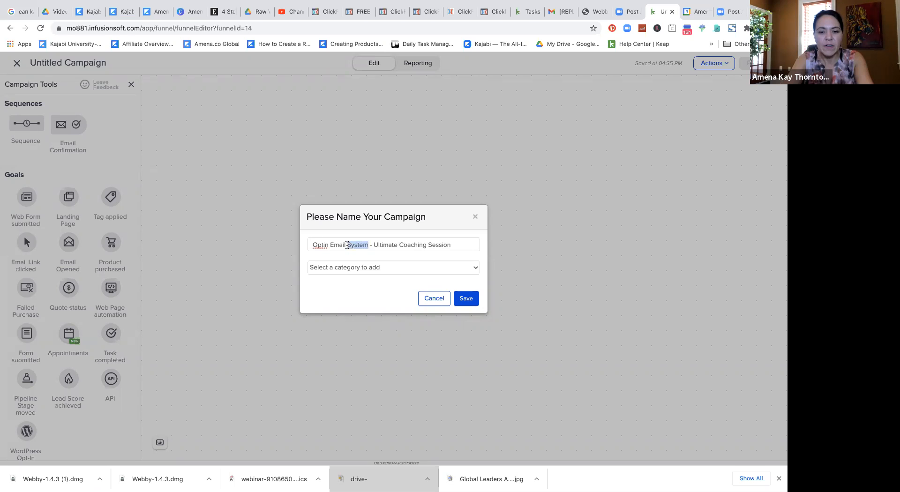
{"action": "type", "text": "Funnel"}
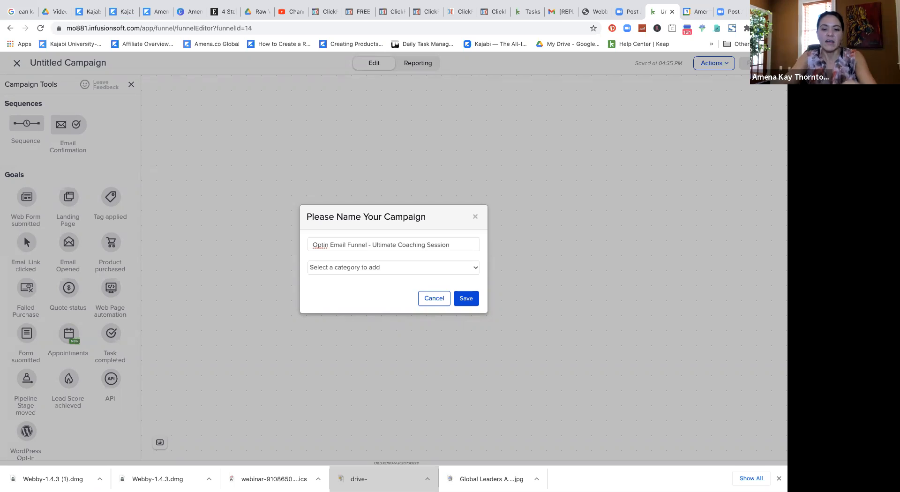
{"action": "left_click", "coordinate": [403, 268]}
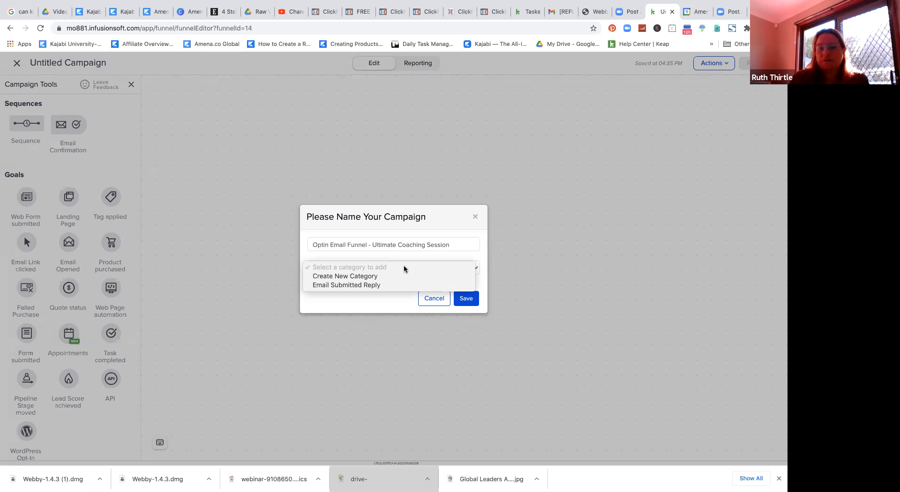
Step: Leave the category unset and save the 'Optin Email Funnel - Ultimate Coaching Session' campaign
{"action": "left_click", "coordinate": [465, 302]}
{"action": "left_click", "coordinate": [466, 302]}
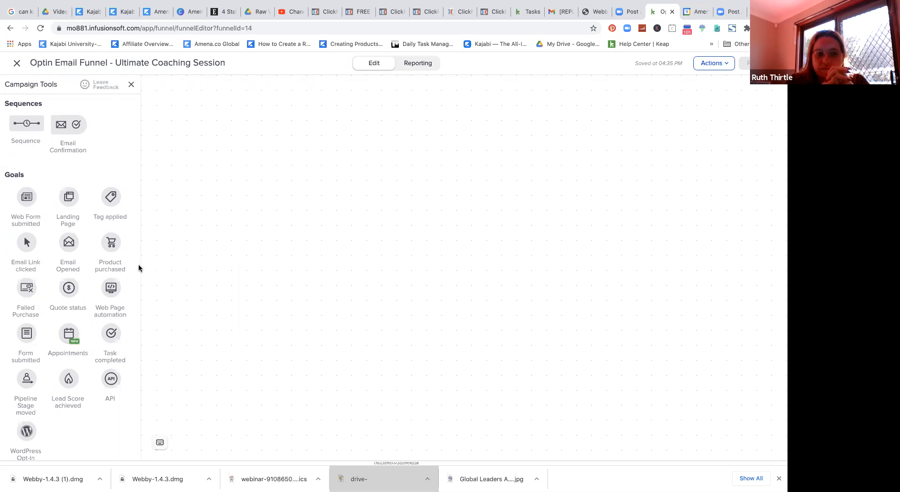
Step: Place a Web Form submitted goal on the canvas labelled 'Optin Clickfunnel Email'
{"action": "left_click_drag", "start_coordinate": [18, 194], "coordinate": [283, 205]}
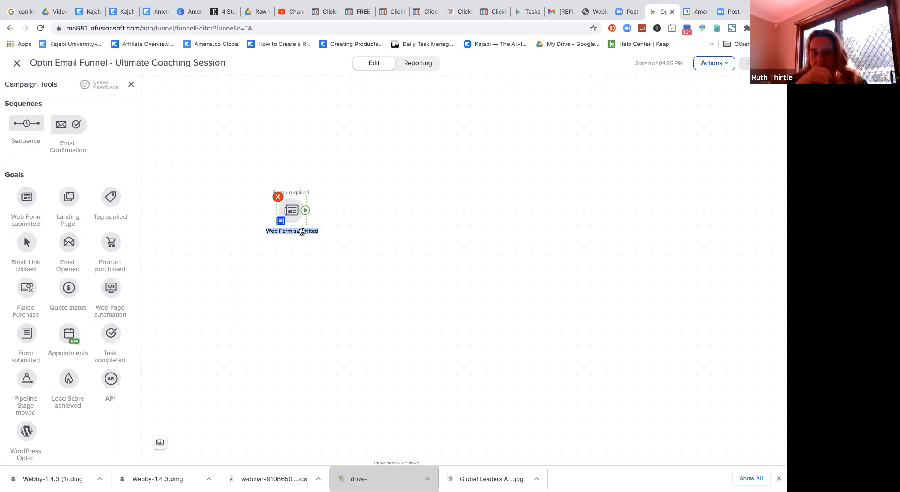
{"action": "type", "text": "OPtin"}
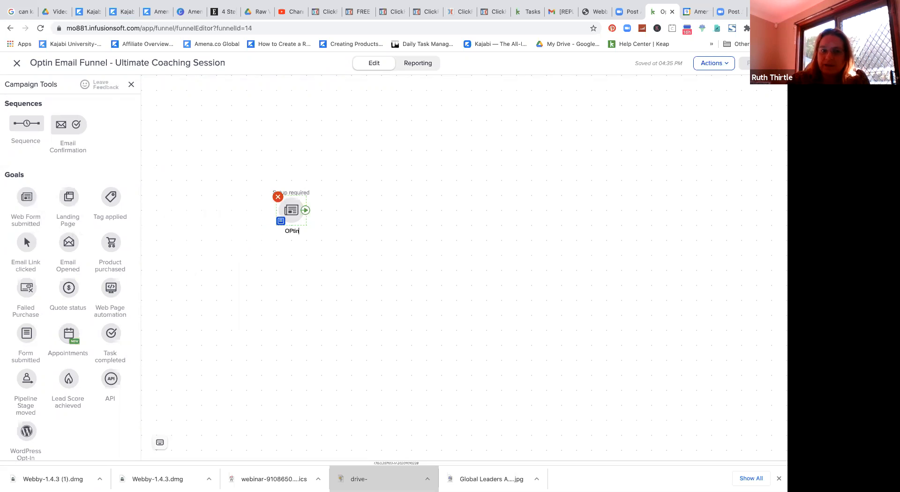
{"action": "key", "text": "BackSpace"}
{"action": "key", "text": "BackSpace"}
{"action": "key", "text": "BackSpace"}
{"action": "key", "text": "BackSpace"}
{"action": "type", "text": "ptin"}
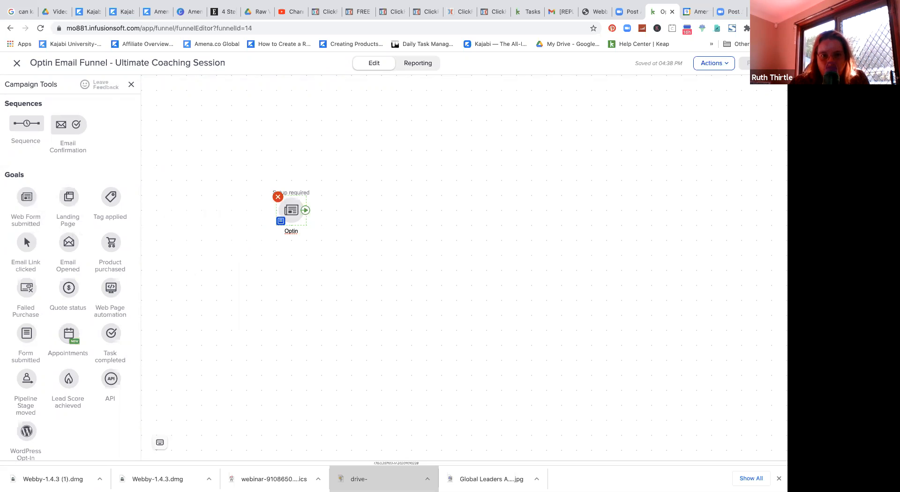
{"action": "type", "text": " Clickfunnel"}
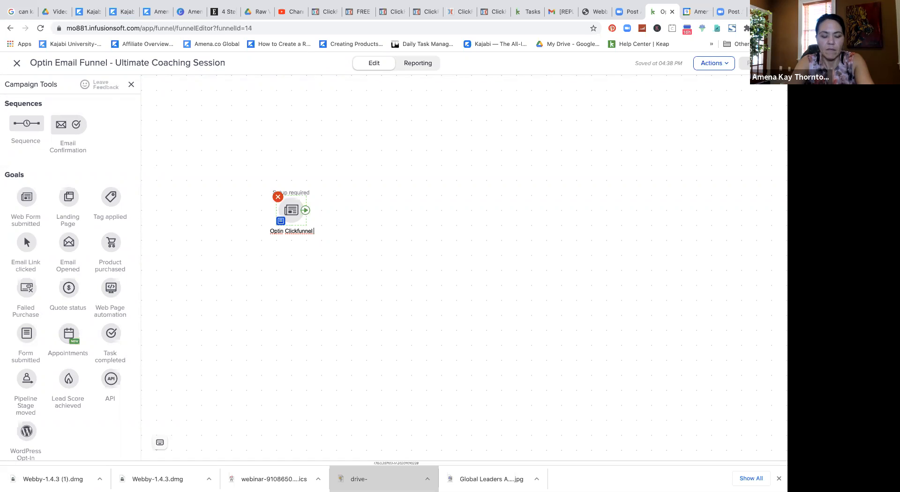
{"action": "type", "text": " Email"}
{"action": "left_click", "coordinate": [372, 278]}
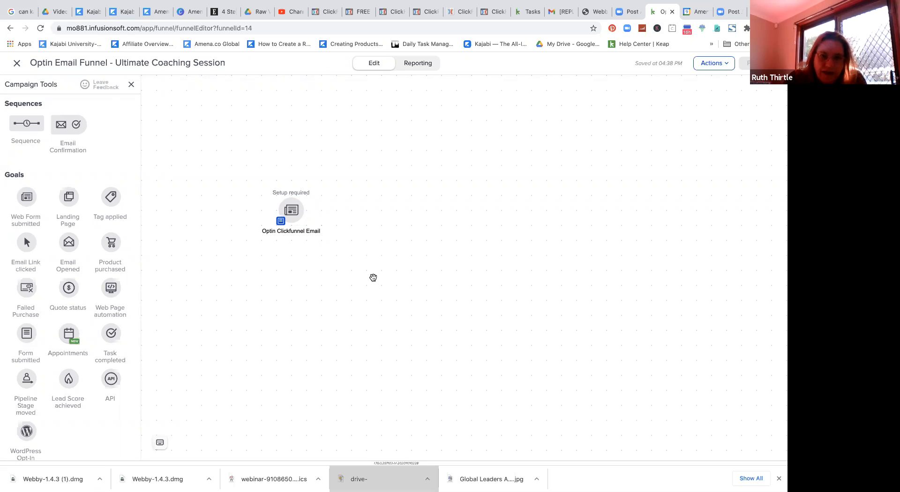
Step: Open the Optin Clickfunnel Email form editor and view its Field Snippets, then Thank-you Page tab
{"action": "double_click", "coordinate": [293, 218]}
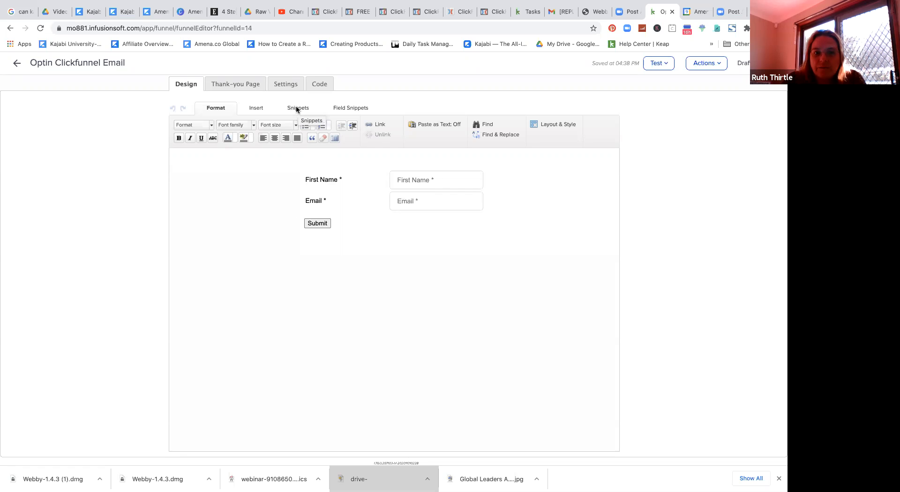
{"action": "left_click", "coordinate": [344, 109]}
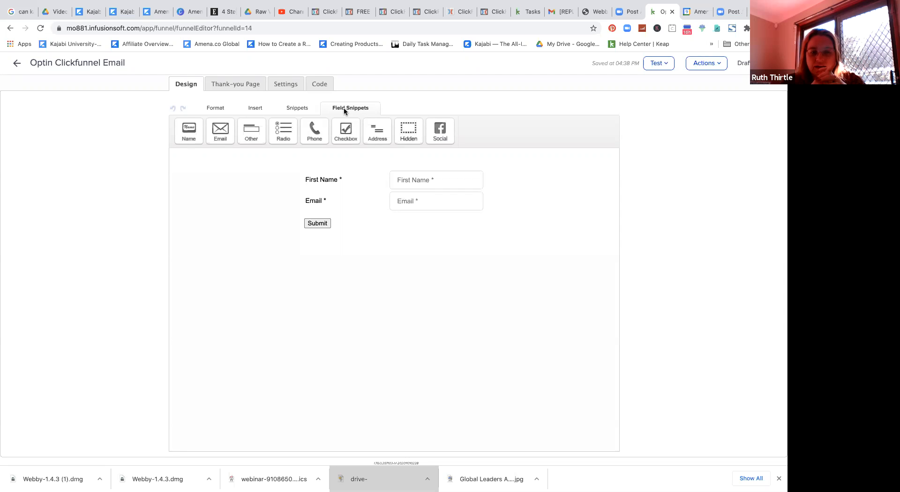
{"action": "left_click", "coordinate": [251, 84]}
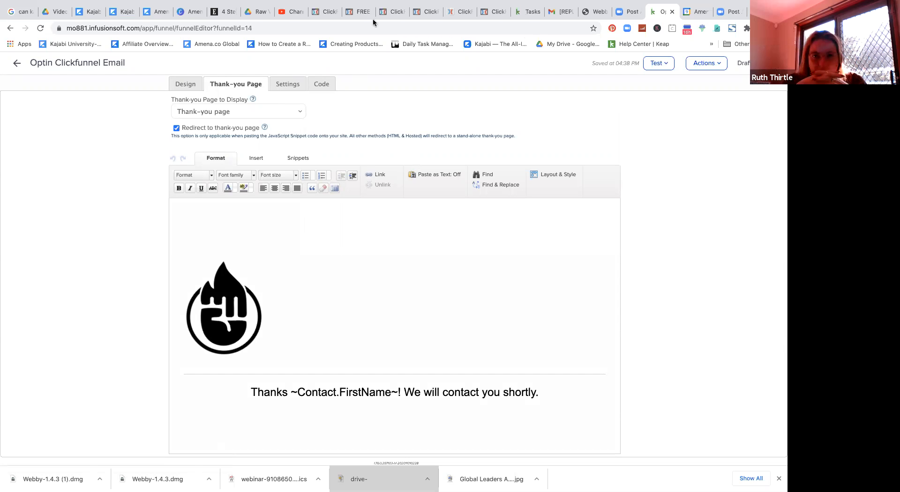
Step: Load clickfunnels.com in the other browser tab and go to the funnels list
{"action": "left_click", "coordinate": [327, 12]}
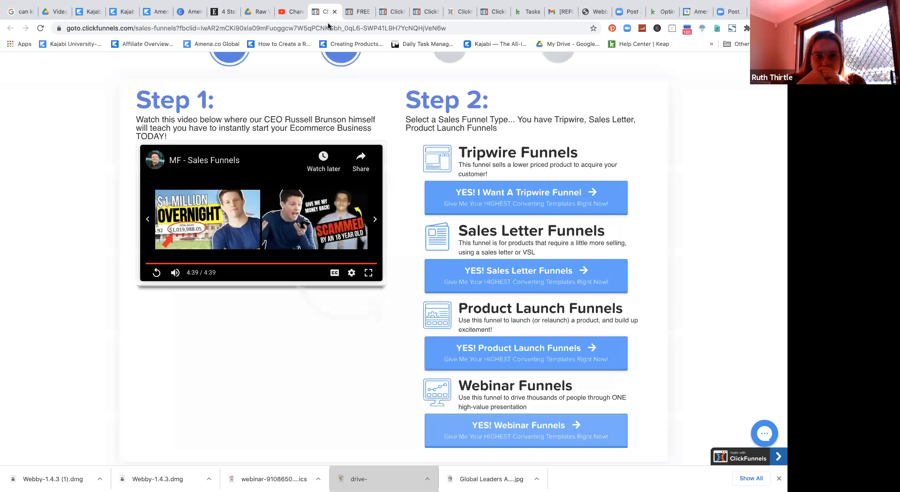
{"action": "left_click", "coordinate": [181, 29]}
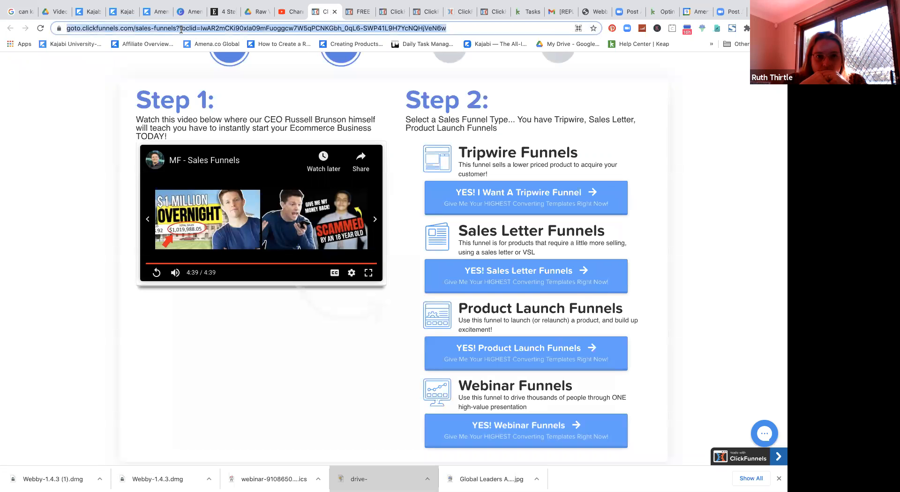
{"action": "type", "text": "clickfunnels.com"}
{"action": "key", "text": "Return"}
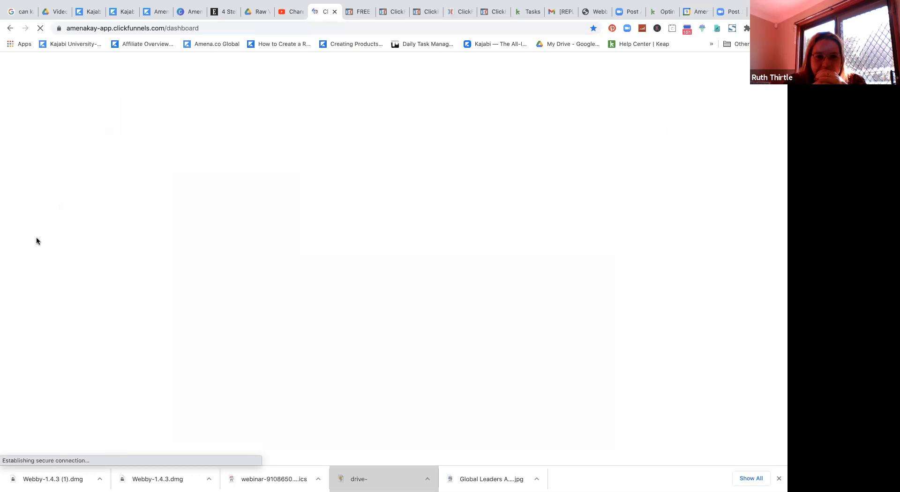
{"action": "scroll", "coordinate": [54, 275], "scroll_direction": "down", "scroll_amount": 5}
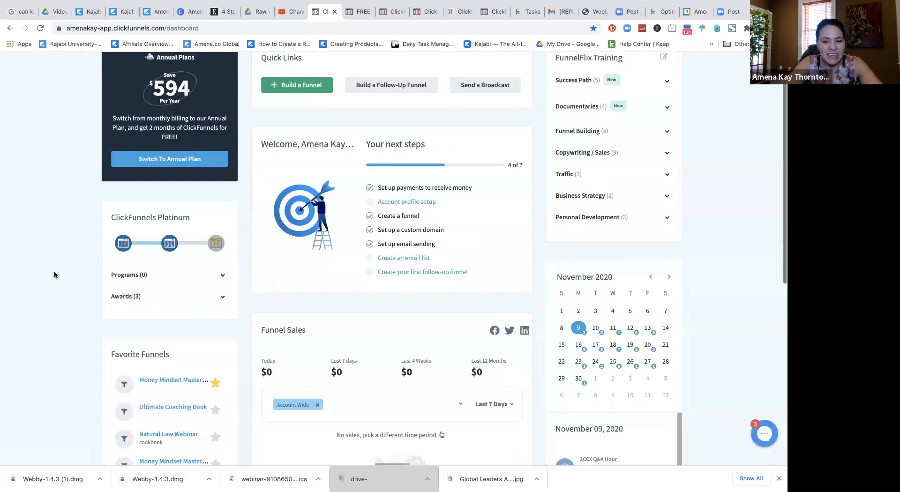
{"action": "scroll", "coordinate": [54, 275], "scroll_direction": "down", "scroll_amount": 3}
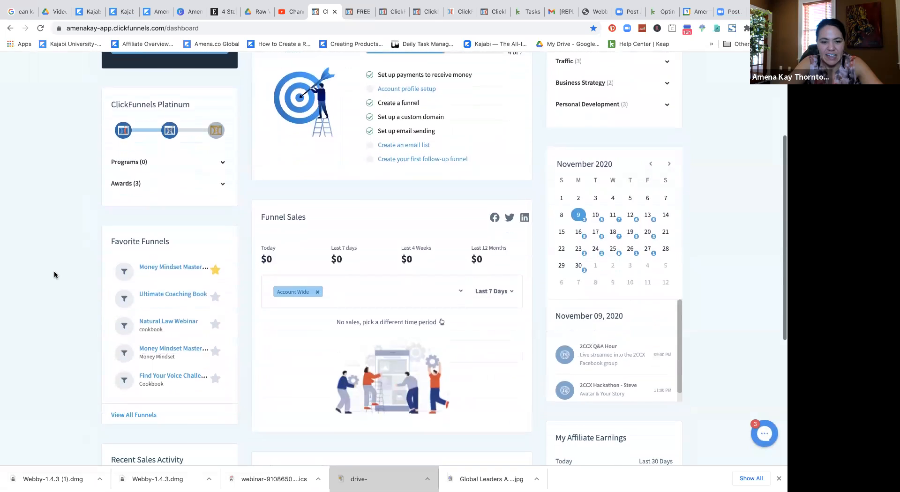
{"action": "scroll", "coordinate": [54, 275], "scroll_direction": "up", "scroll_amount": 7}
{"action": "scroll", "coordinate": [55, 275], "scroll_direction": "down", "scroll_amount": 3}
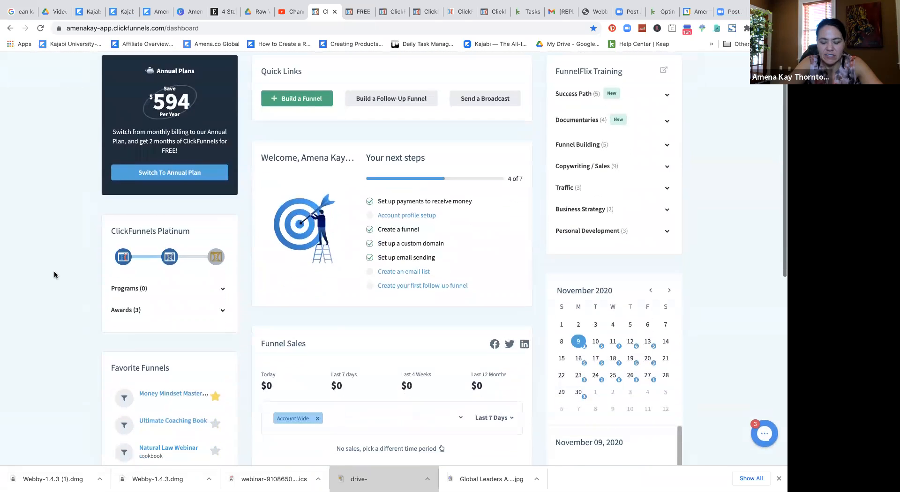
{"action": "scroll", "coordinate": [54, 275], "scroll_direction": "down", "scroll_amount": 6}
{"action": "scroll", "coordinate": [54, 275], "scroll_direction": "up", "scroll_amount": 8}
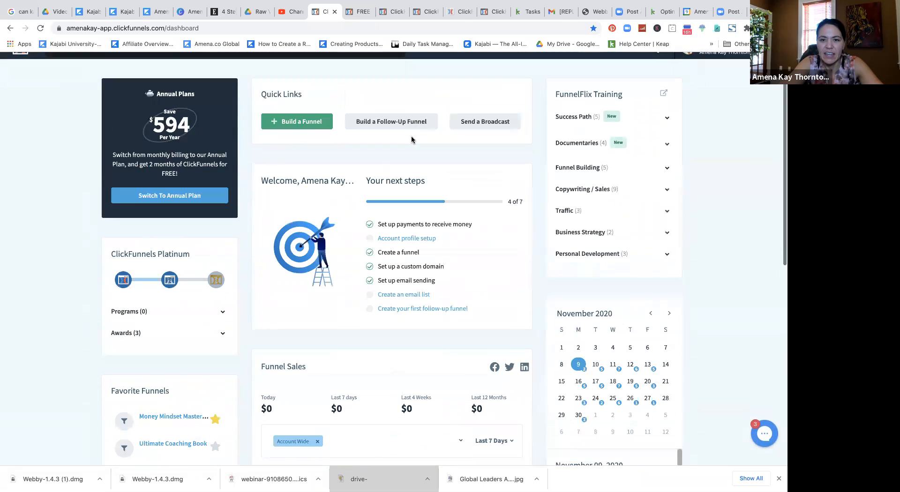
{"action": "mouse_move", "coordinate": [445, 69]}
{"action": "left_click", "coordinate": [446, 87]}
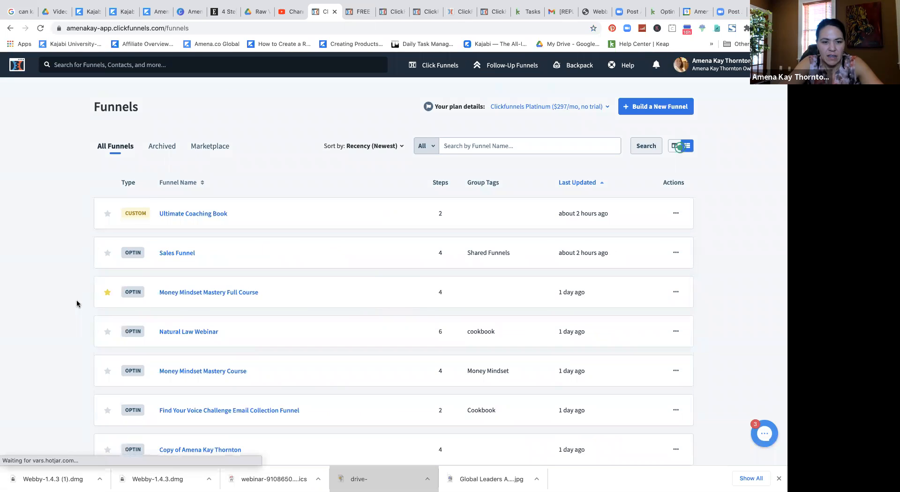
Step: Copy the URL of the Ultimate Coaching Book funnel's Thank You Page step
{"action": "scroll", "coordinate": [84, 290], "scroll_direction": "down", "scroll_amount": 1}
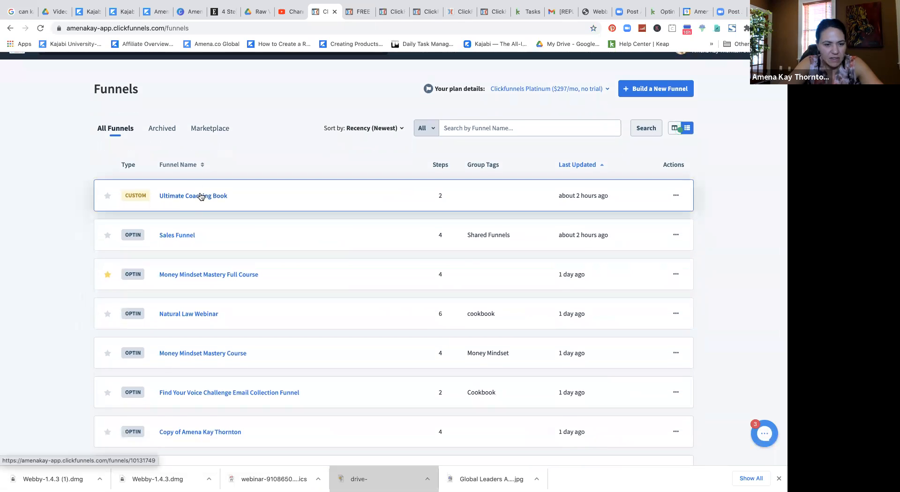
{"action": "scroll", "coordinate": [200, 195], "scroll_direction": "down", "scroll_amount": 3}
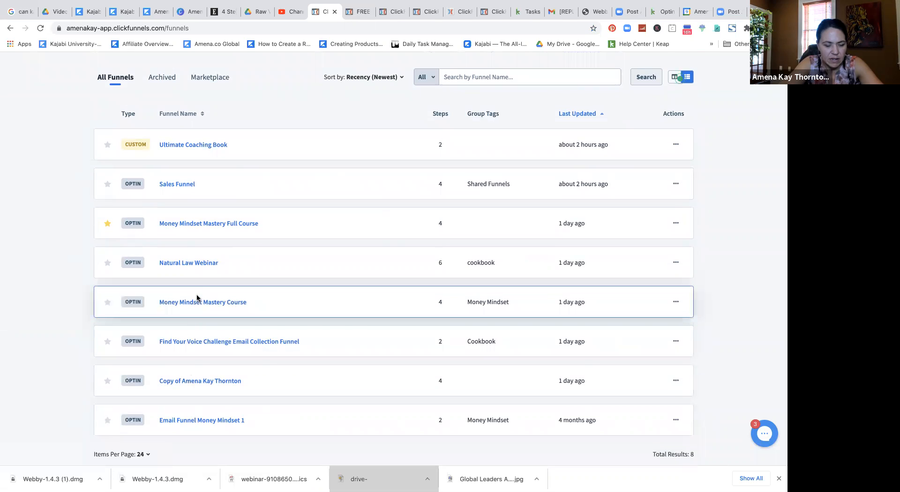
{"action": "left_click", "coordinate": [180, 146]}
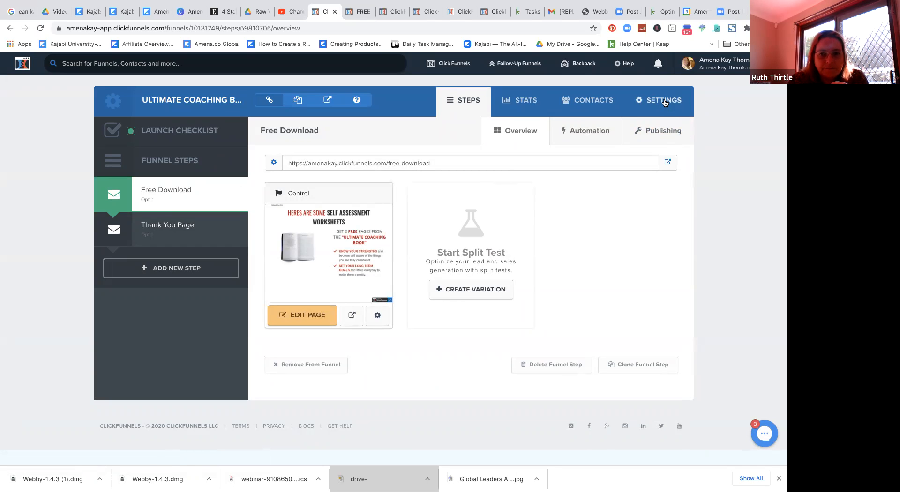
{"action": "left_click", "coordinate": [187, 234]}
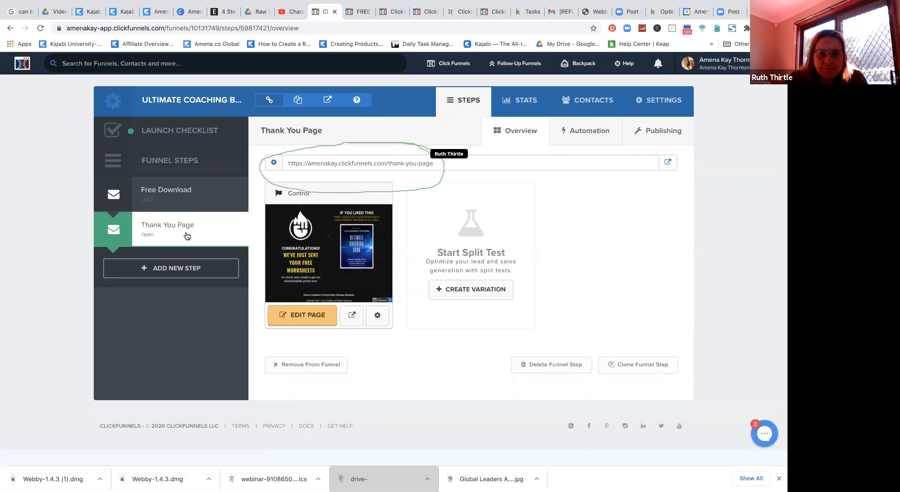
{"action": "left_click", "coordinate": [386, 162]}
{"action": "key", "text": "super+c"}
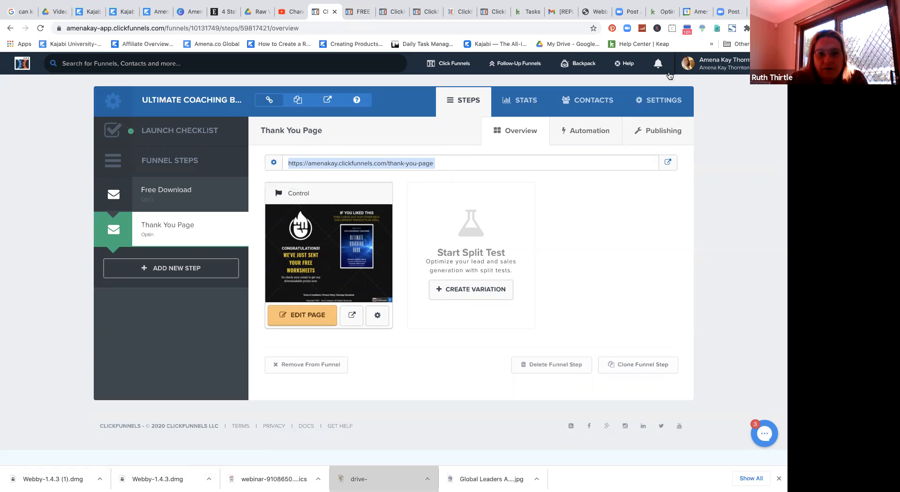
{"action": "left_click", "coordinate": [660, 12]}
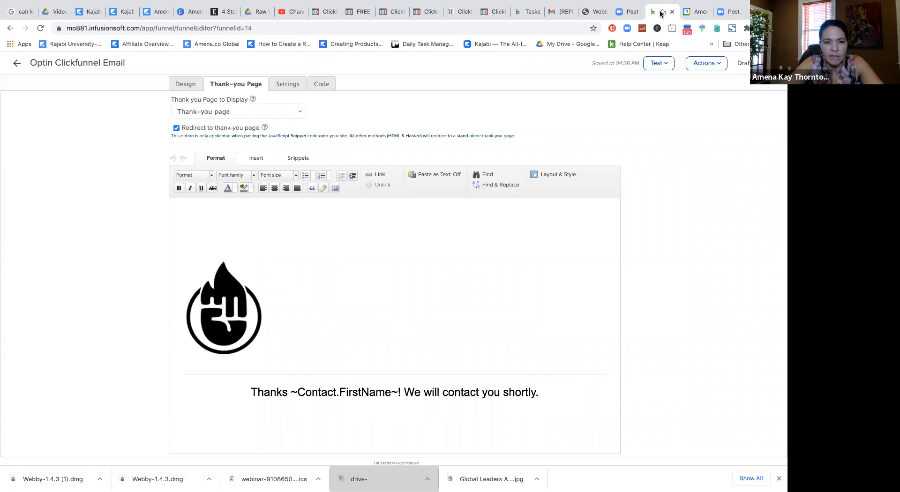
{"action": "left_click", "coordinate": [259, 113]}
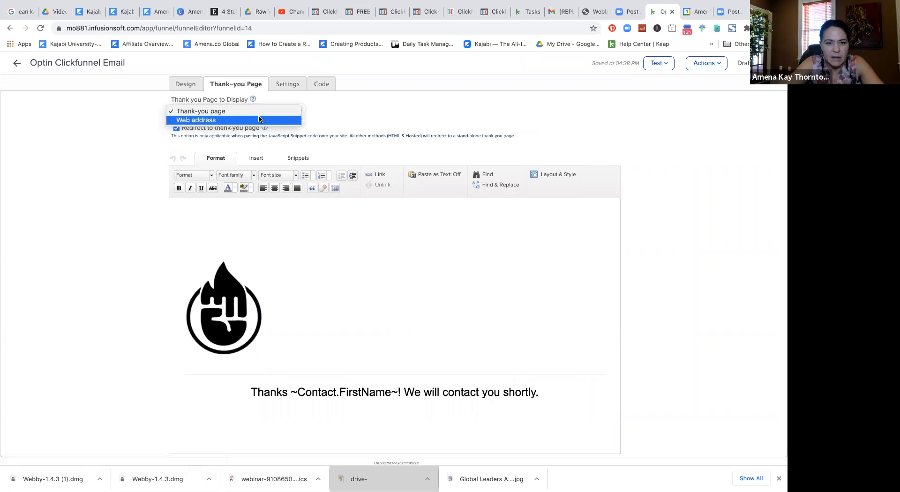
{"action": "left_click", "coordinate": [258, 120]}
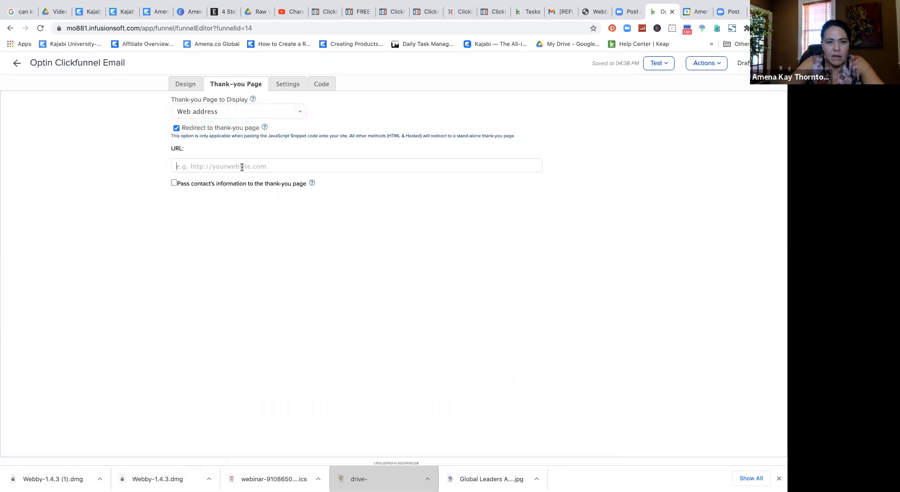
{"action": "key", "text": "super+v"}
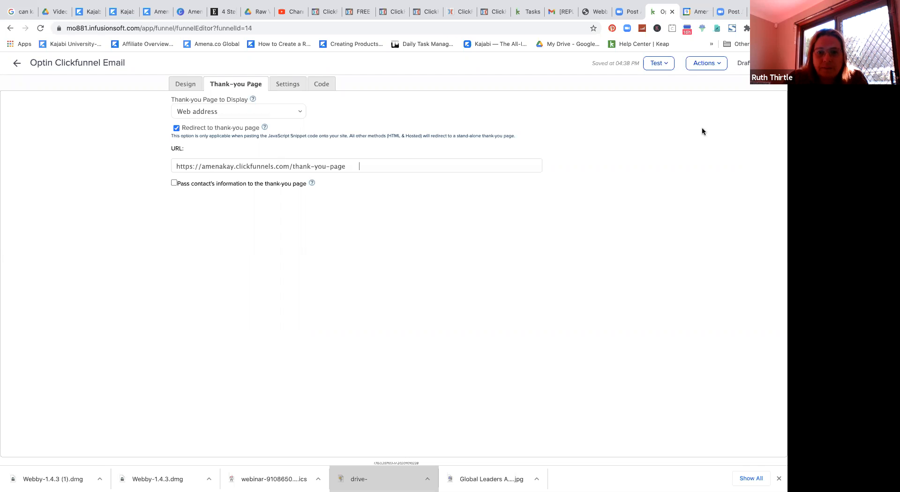
{"action": "left_click", "coordinate": [657, 65]}
{"action": "left_click", "coordinate": [626, 104]}
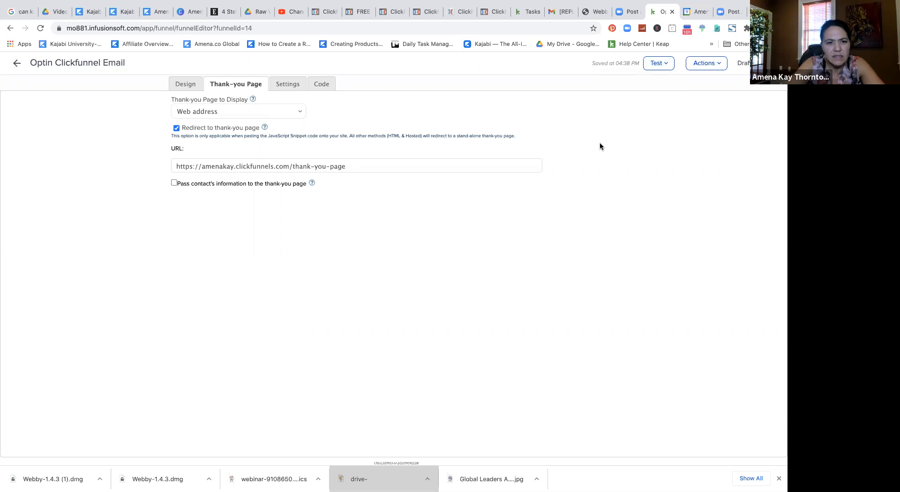
Step: Change the web form status from Draft to Ready and return to the campaign canvas
{"action": "left_click", "coordinate": [714, 68]}
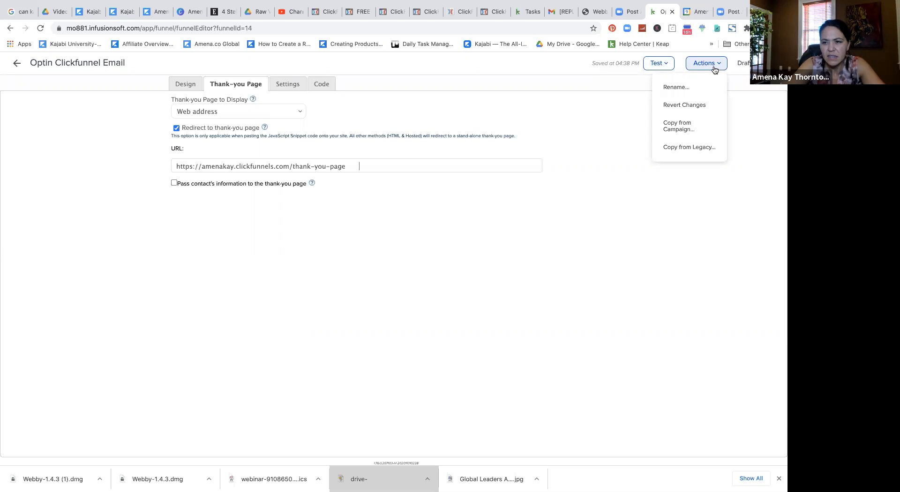
{"action": "left_click", "coordinate": [744, 65]}
{"action": "left_click", "coordinate": [765, 64]}
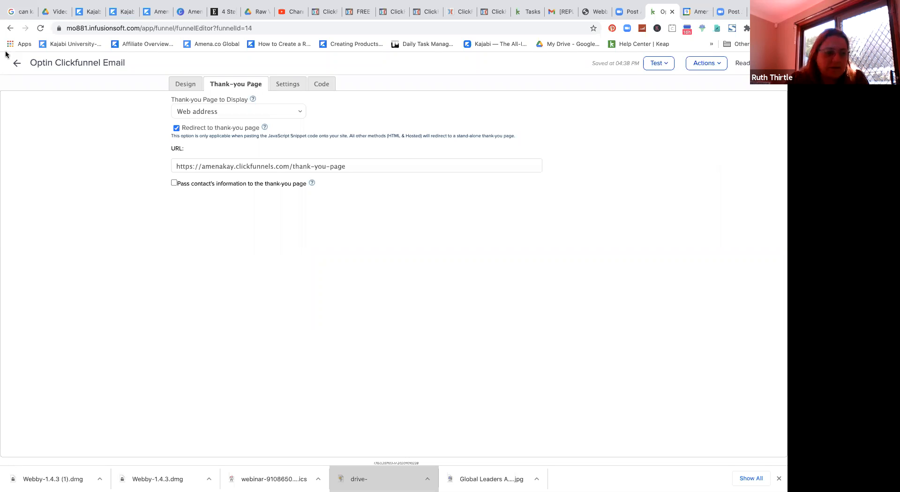
{"action": "left_click", "coordinate": [17, 64]}
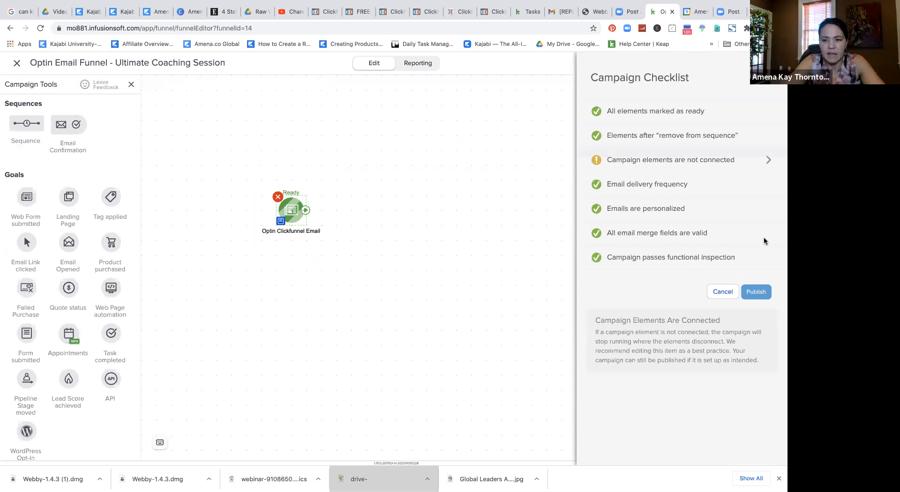
Step: Publish the campaign, dismiss the reporting statistics popup, and go back to editing
{"action": "left_click", "coordinate": [763, 293]}
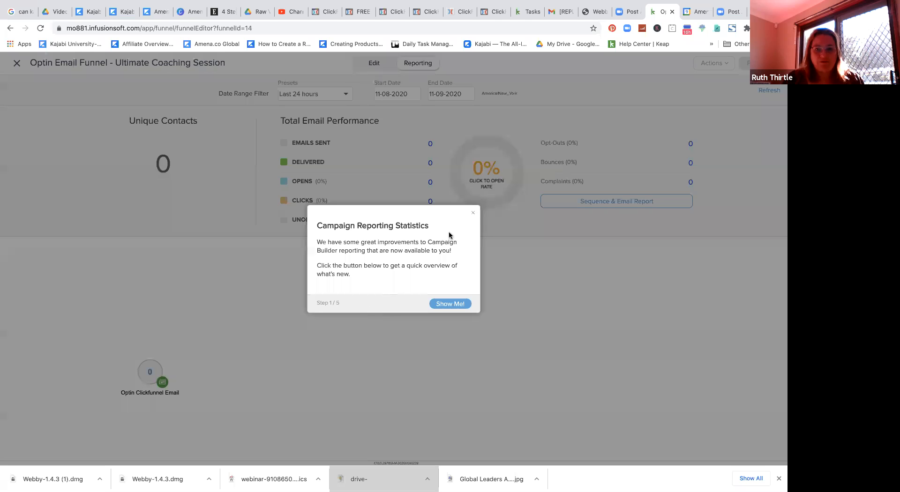
{"action": "left_click", "coordinate": [473, 212]}
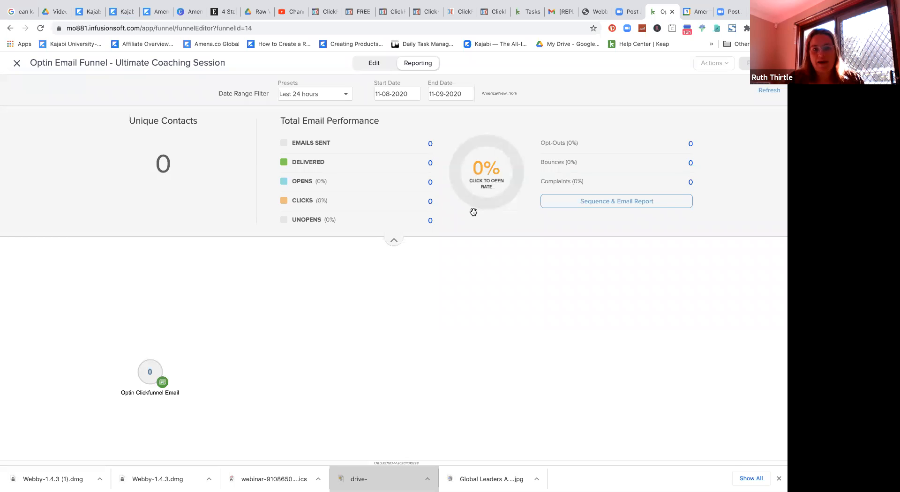
{"action": "left_click", "coordinate": [374, 63]}
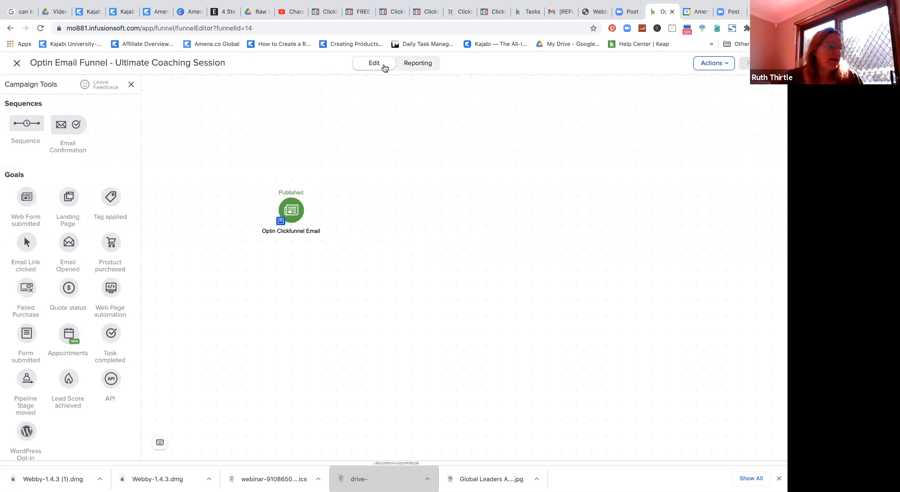
Step: Show the Optin Clickfunnel Email form's embed code as HTML Code (unstyled)
{"action": "left_click", "coordinate": [288, 212]}
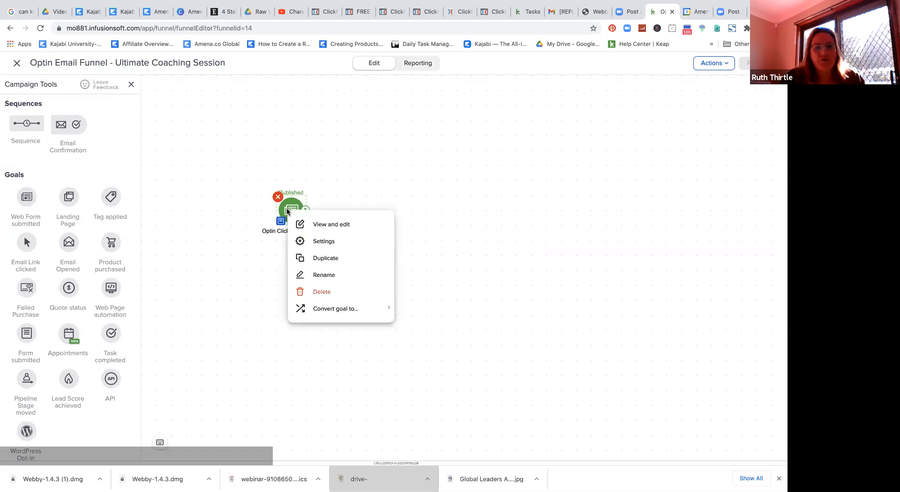
{"action": "double_click", "coordinate": [288, 212]}
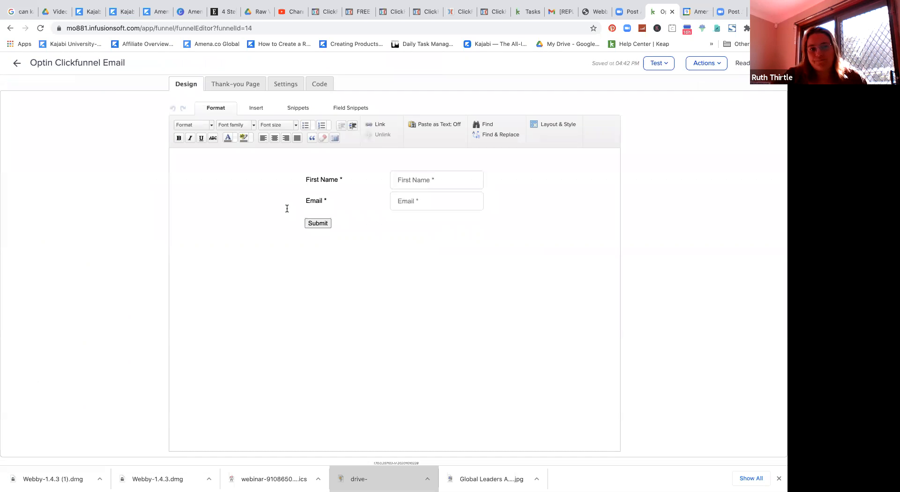
{"action": "left_click", "coordinate": [315, 83]}
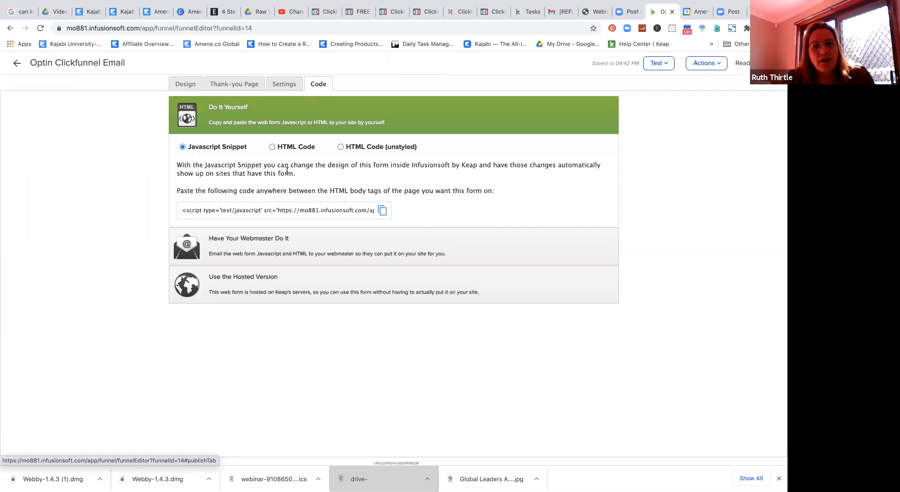
{"action": "left_click", "coordinate": [273, 149]}
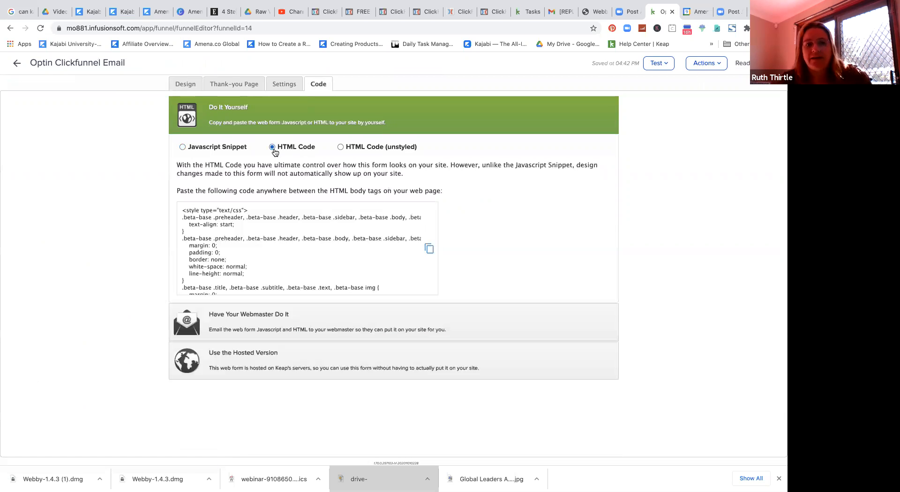
{"action": "left_click", "coordinate": [341, 147]}
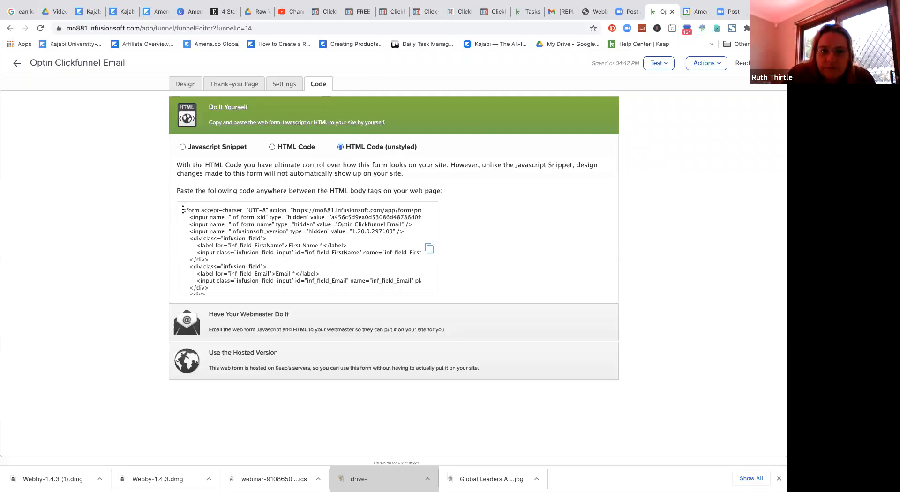
Step: Copy the unstyled HTML code to the clipboard with the copy icon
{"action": "left_click_drag", "start_coordinate": [183, 209], "coordinate": [270, 343]}
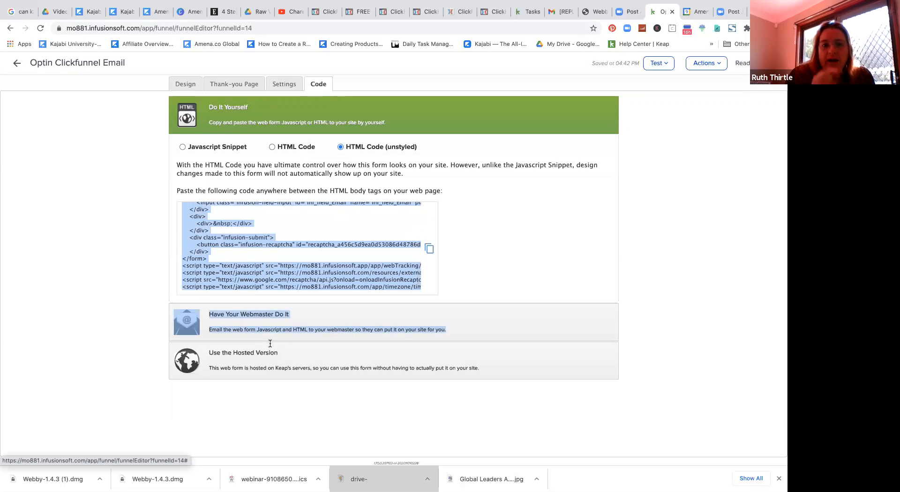
{"action": "left_click", "coordinate": [216, 248]}
{"action": "triple_click", "coordinate": [224, 252]}
{"action": "left_click", "coordinate": [225, 252]}
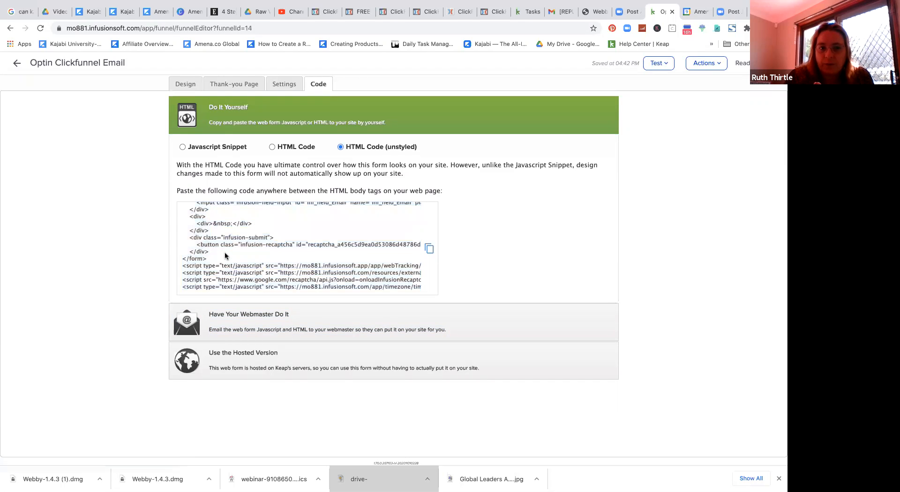
{"action": "left_click", "coordinate": [429, 248]}
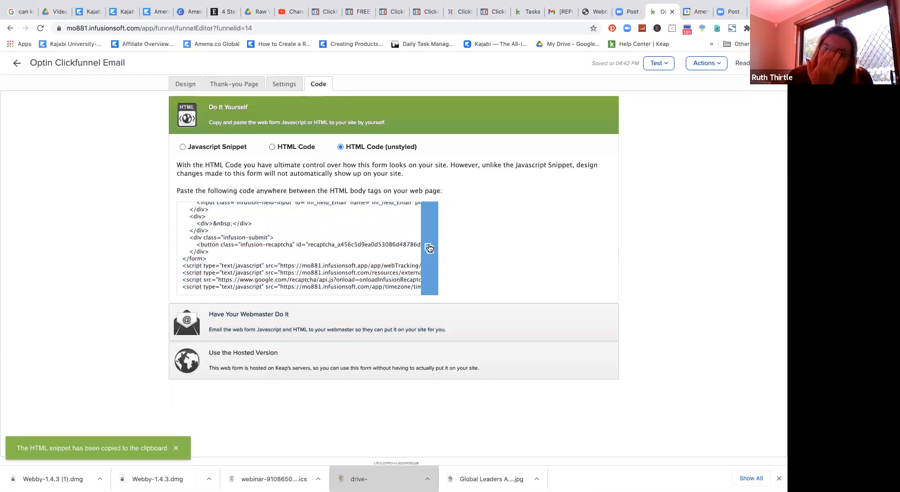
{"action": "left_click", "coordinate": [325, 11]}
Step: Bring the ClickFunnels tab forward and open the Free Download step's page in the editor
{"action": "left_click_drag", "start_coordinate": [326, 10], "coordinate": [633, 16]}
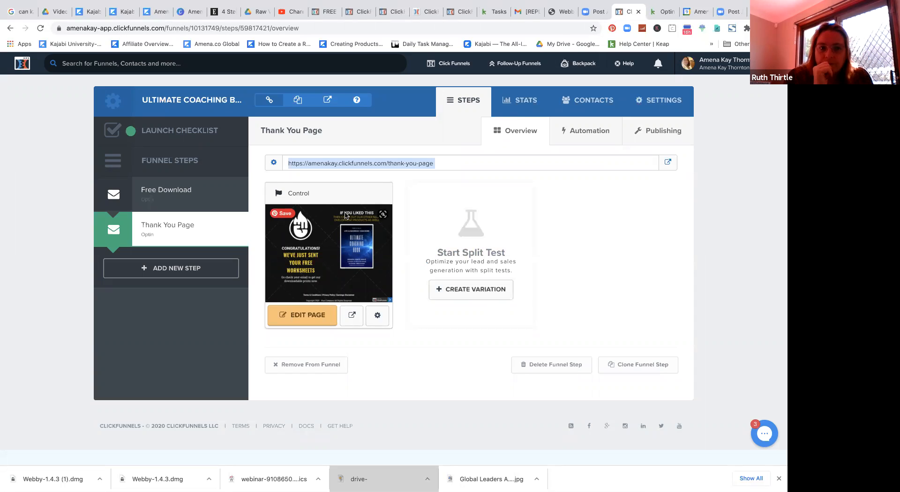
{"action": "left_click", "coordinate": [165, 188]}
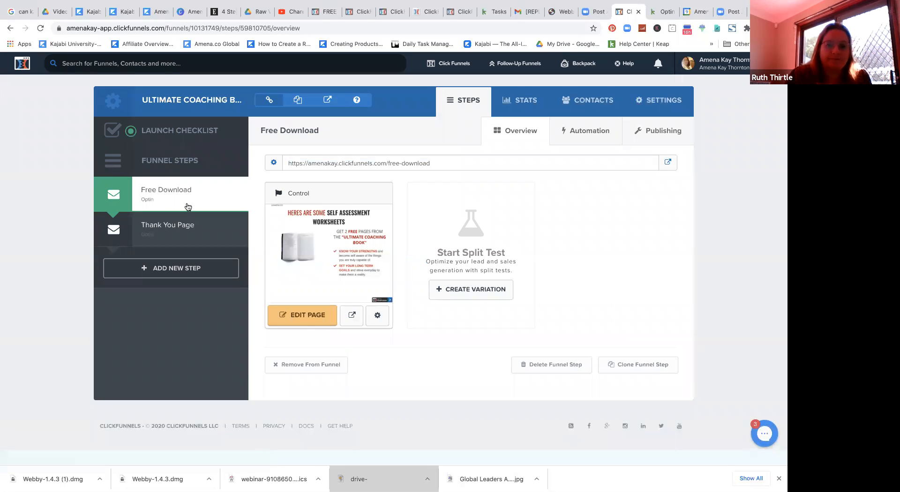
{"action": "left_click", "coordinate": [313, 316]}
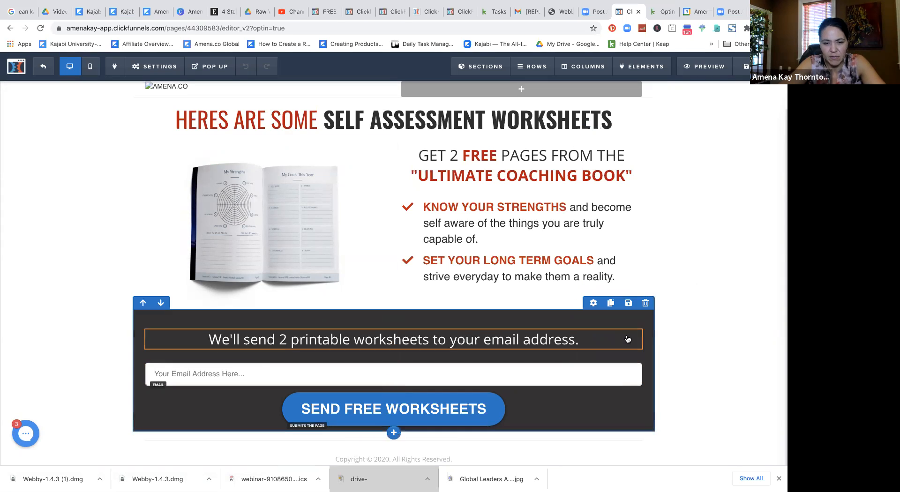
{"action": "scroll", "coordinate": [614, 333], "scroll_direction": "down", "scroll_amount": 1}
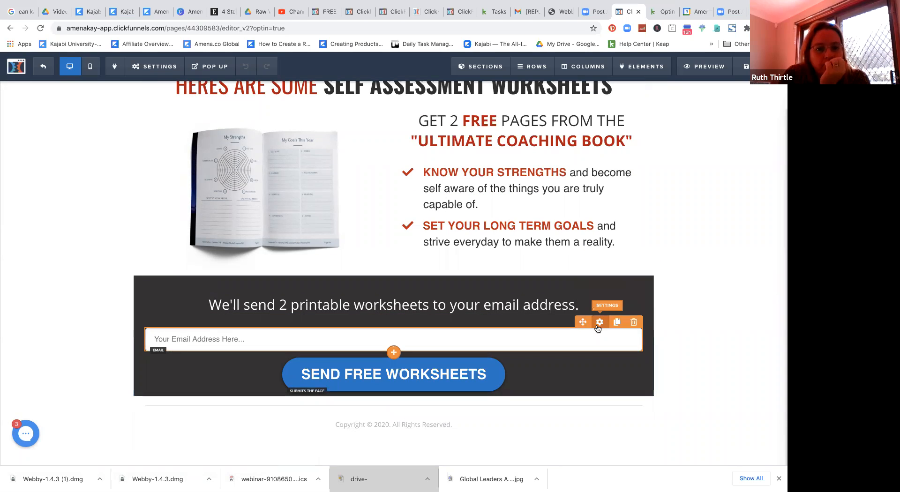
{"action": "left_click", "coordinate": [598, 322]}
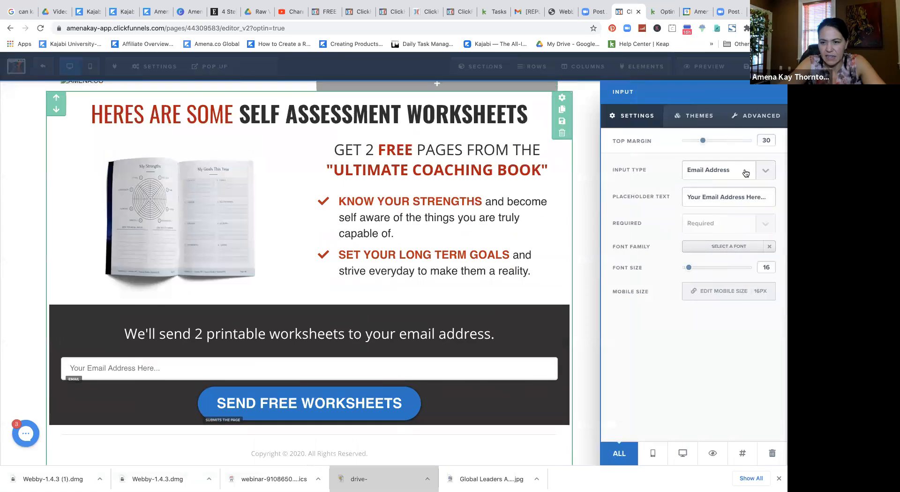
{"action": "left_click", "coordinate": [761, 117]}
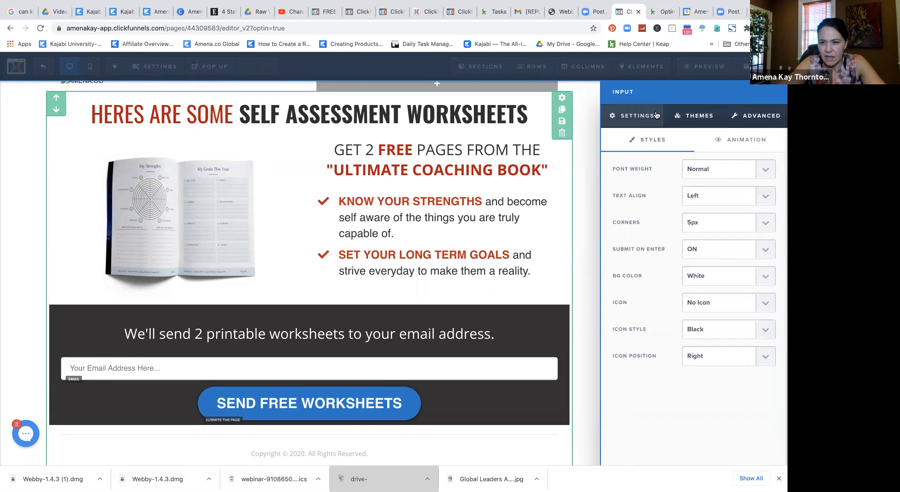
{"action": "left_click", "coordinate": [642, 117]}
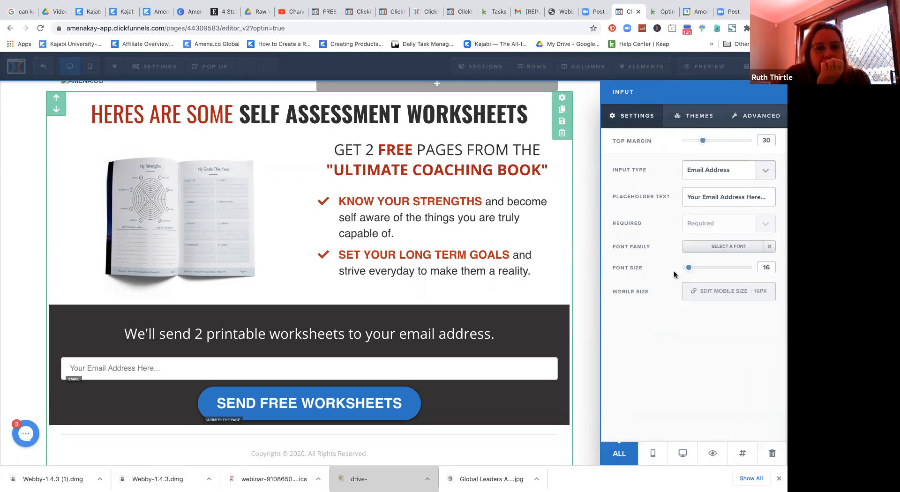
{"action": "left_click", "coordinate": [761, 171]}
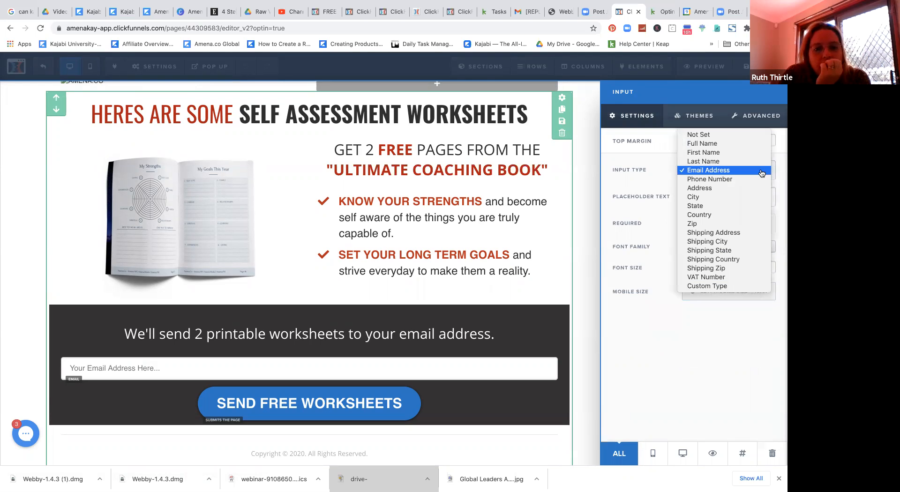
{"action": "left_click", "coordinate": [748, 143]}
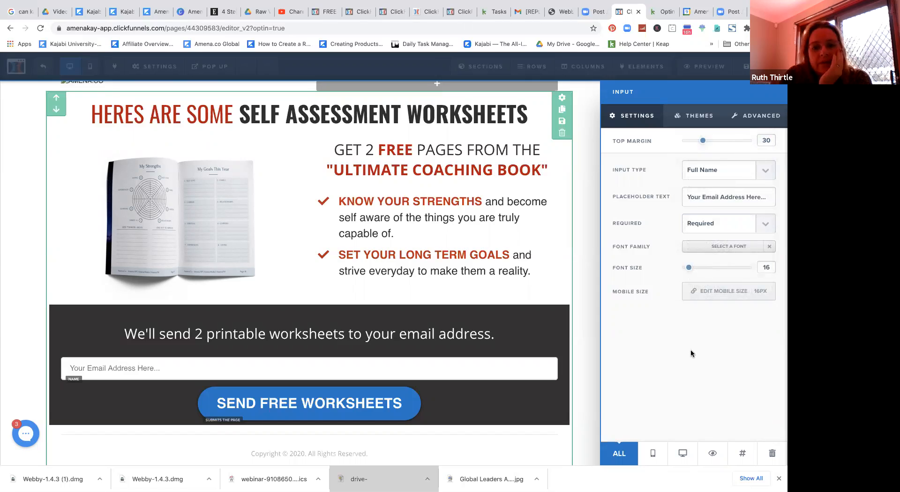
{"action": "left_click", "coordinate": [765, 171]}
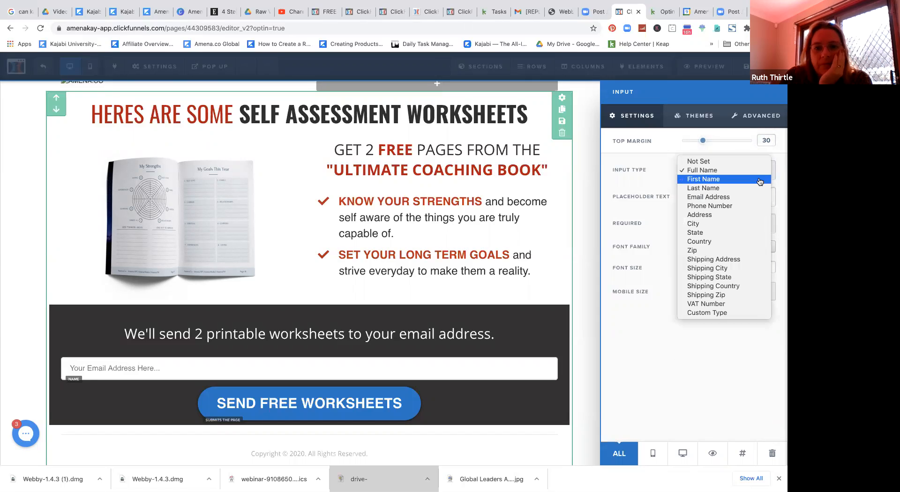
{"action": "left_click", "coordinate": [760, 181]}
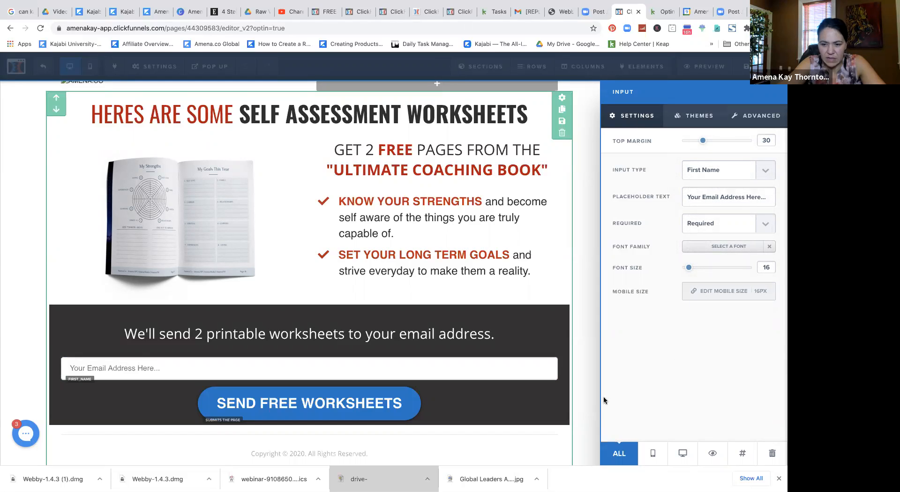
{"action": "left_click", "coordinate": [95, 372]}
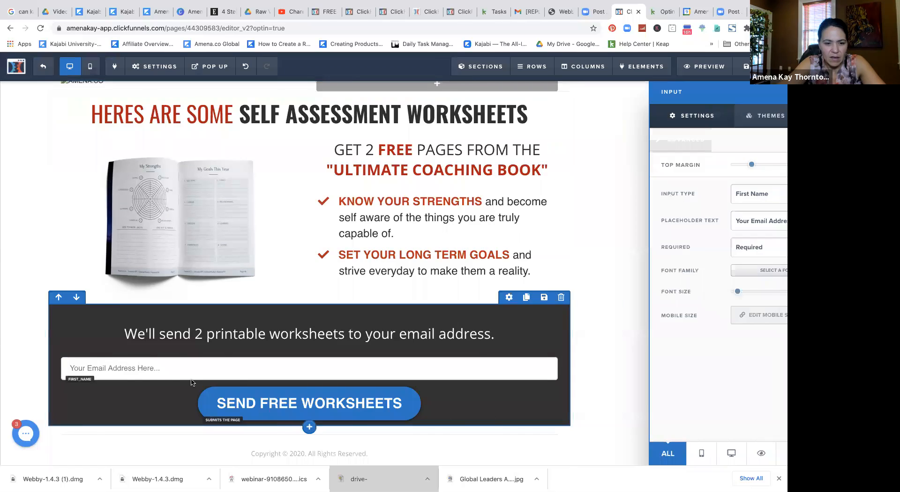
{"action": "left_click", "coordinate": [208, 368]}
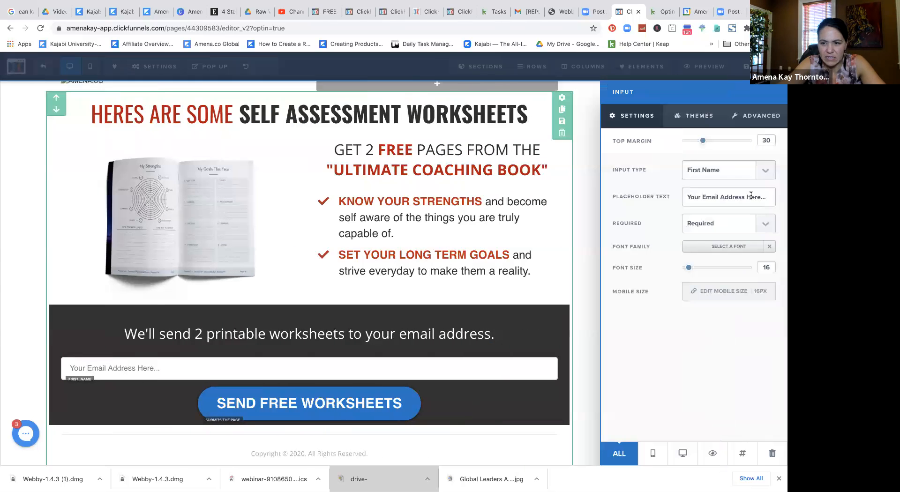
{"action": "left_click", "coordinate": [744, 172]}
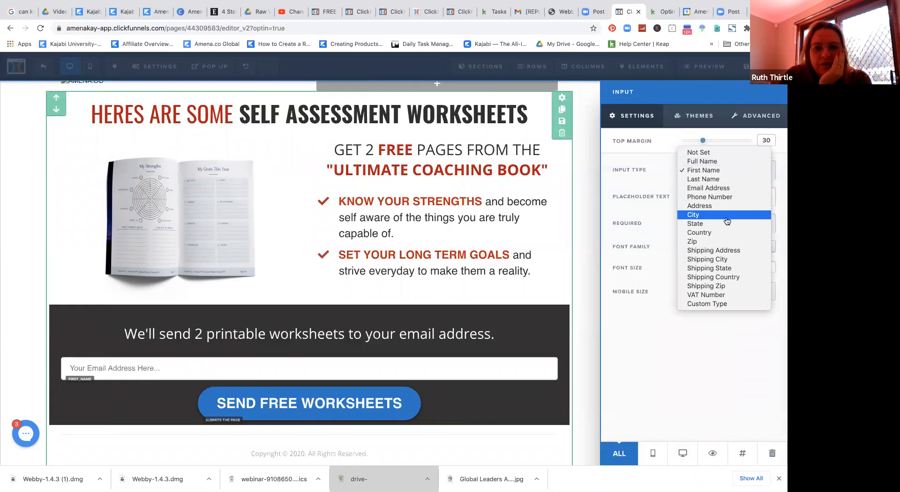
{"action": "left_click", "coordinate": [725, 189]}
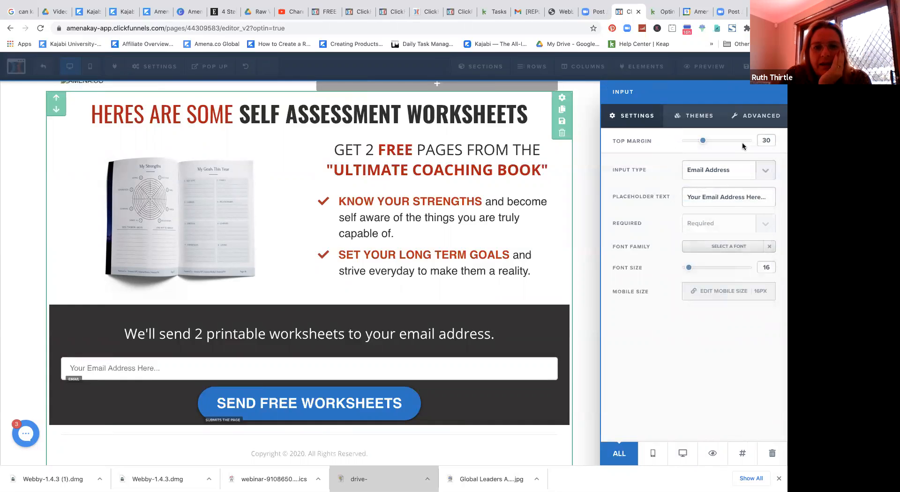
{"action": "left_click", "coordinate": [512, 336]}
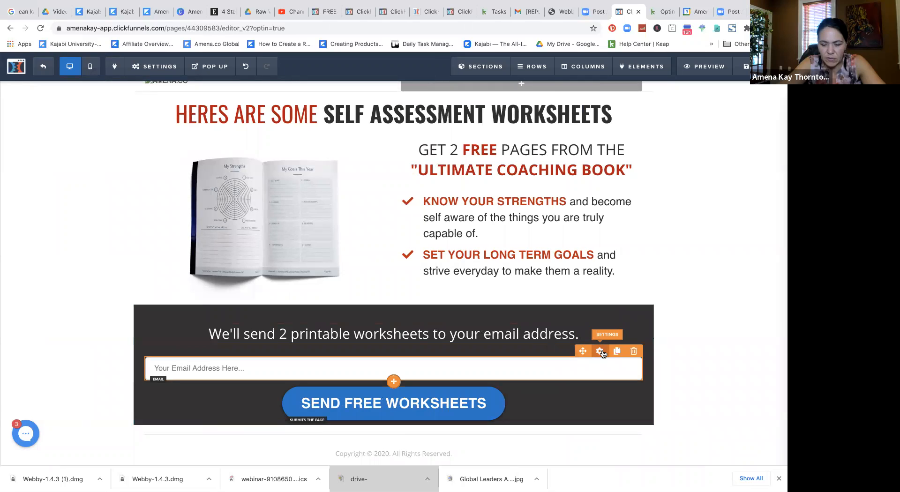
{"action": "left_click", "coordinate": [600, 351]}
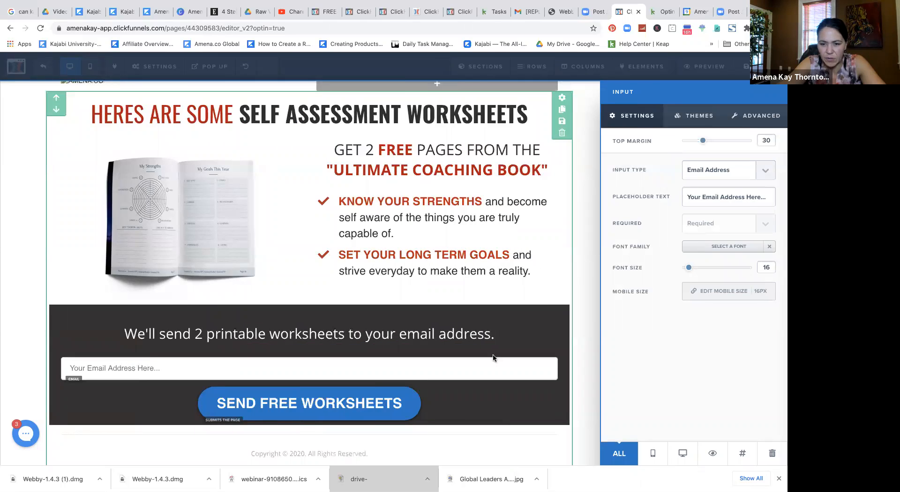
{"action": "left_click", "coordinate": [494, 358]}
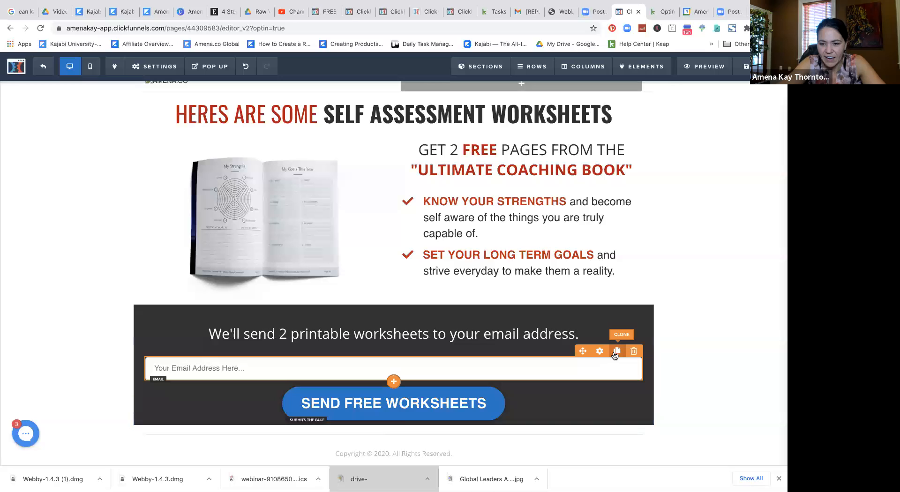
Step: Duplicate the email field and make the copy a First Name field with 'First Name' placeholder
{"action": "left_click", "coordinate": [617, 351]}
{"action": "scroll", "coordinate": [515, 369], "scroll_direction": "down", "scroll_amount": 1}
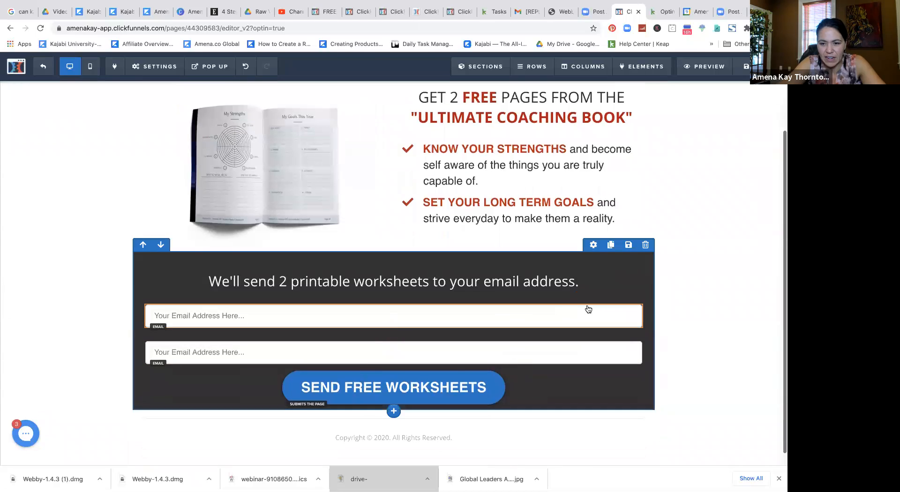
{"action": "left_click", "coordinate": [599, 300]}
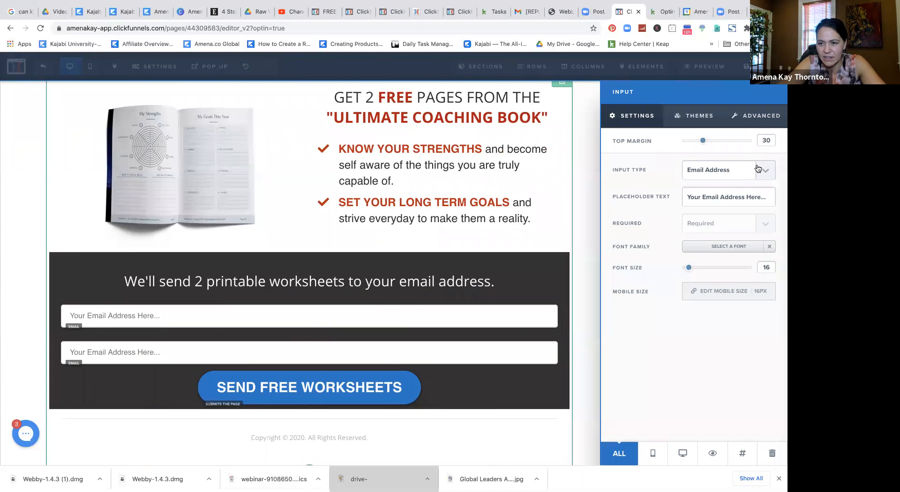
{"action": "left_click", "coordinate": [755, 168]}
{"action": "left_click", "coordinate": [725, 152]}
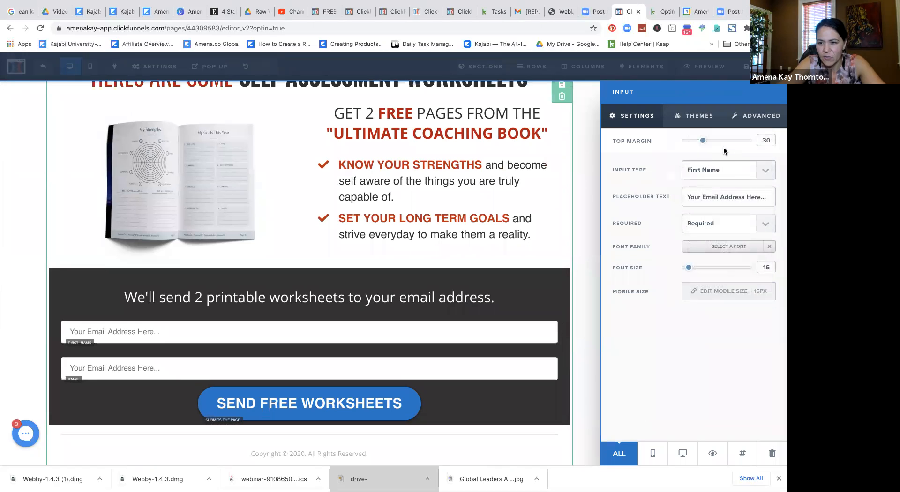
{"action": "triple_click", "coordinate": [764, 197]}
{"action": "type", "text": "First"}
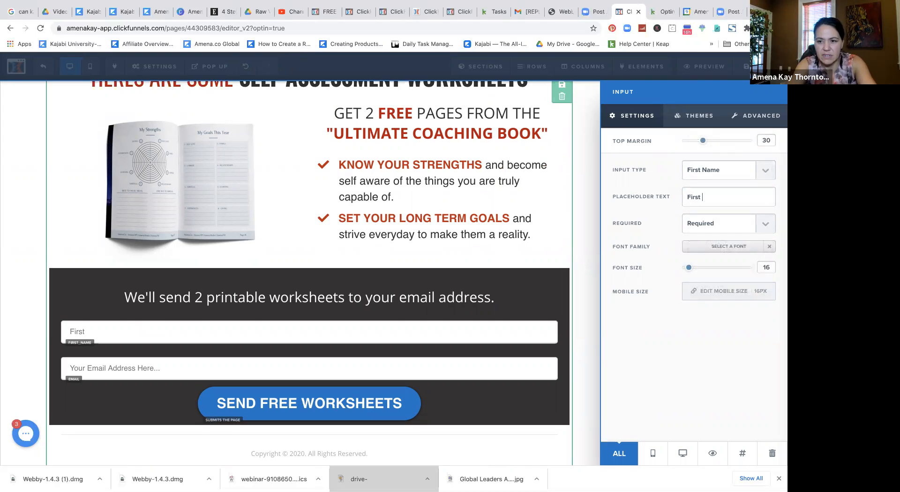
{"action": "type", "text": " Name"}
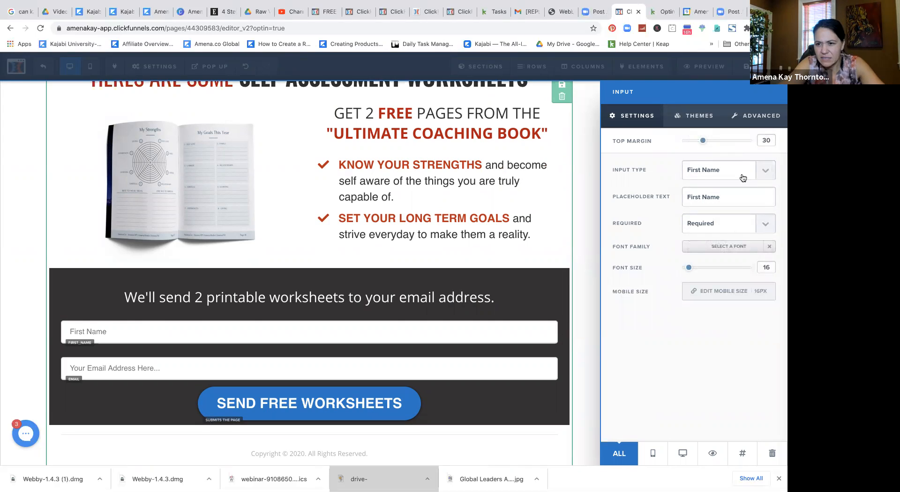
Step: Review the new field's advanced and input theme options, then close its settings
{"action": "left_click", "coordinate": [730, 124]}
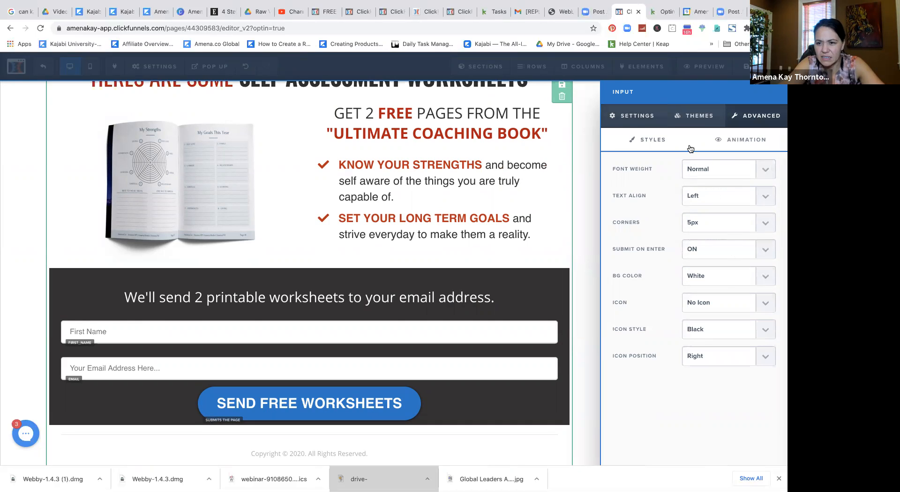
{"action": "left_click", "coordinate": [688, 124]}
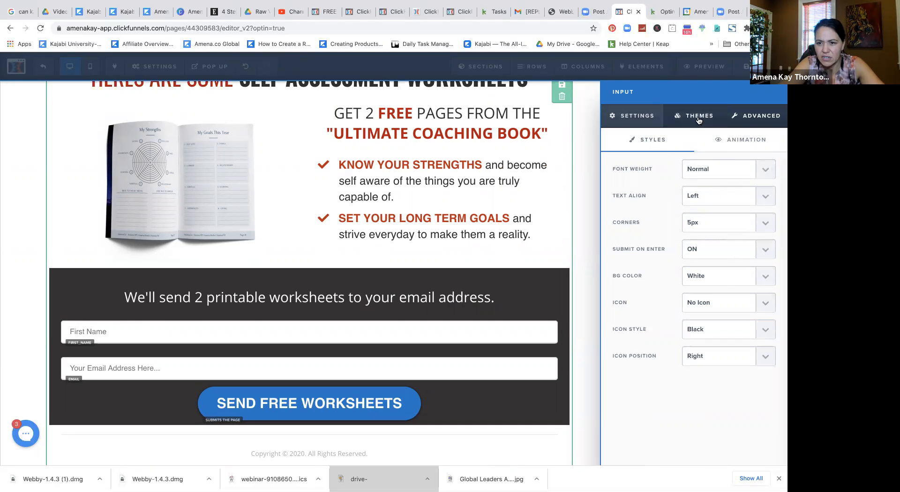
{"action": "left_click", "coordinate": [644, 114]}
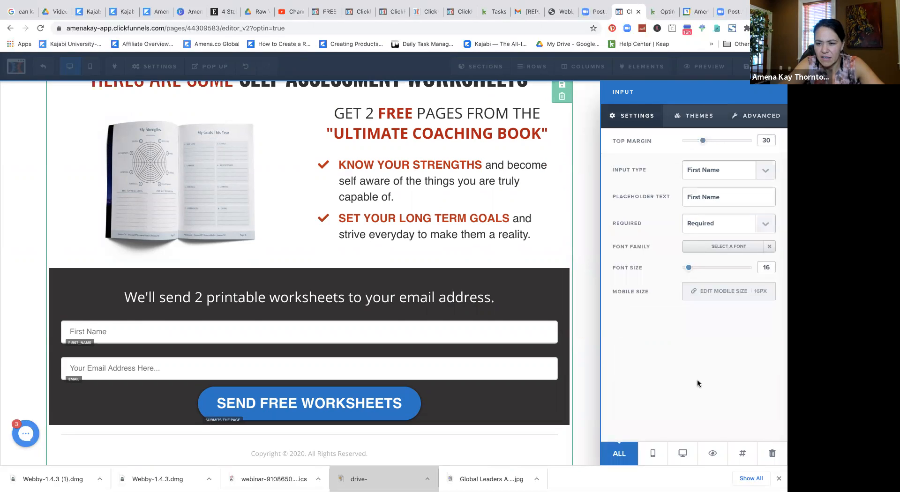
{"action": "left_click", "coordinate": [579, 161]}
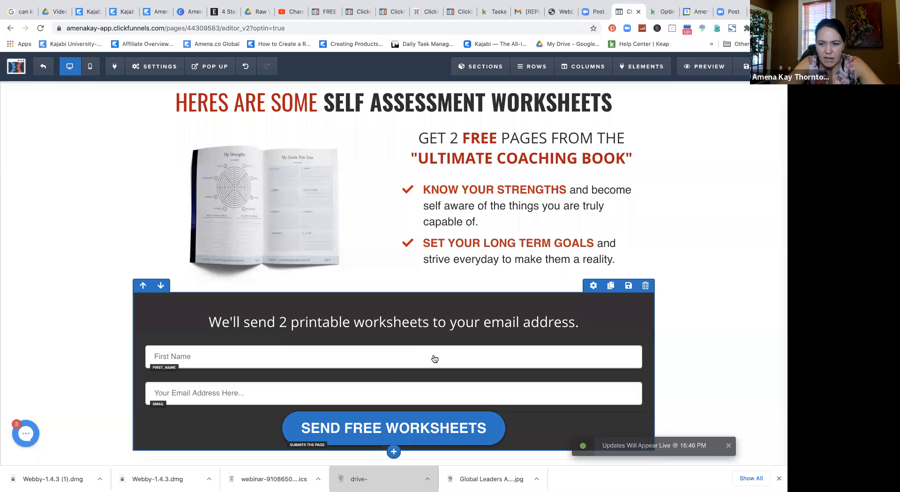
{"action": "left_click", "coordinate": [598, 339]}
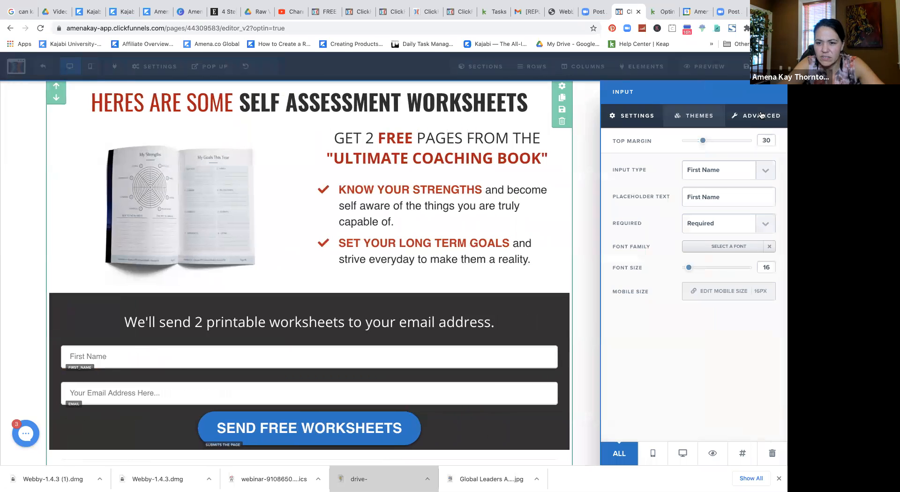
{"action": "left_click", "coordinate": [769, 174]}
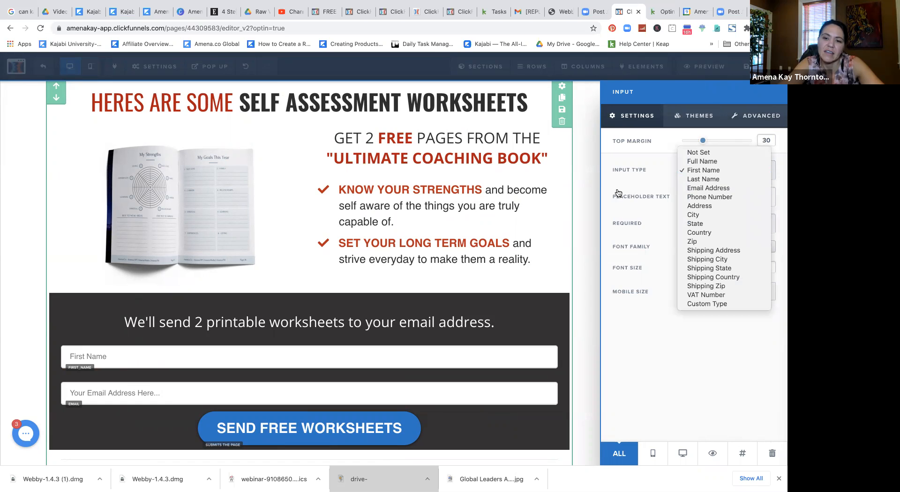
{"action": "left_click", "coordinate": [585, 186]}
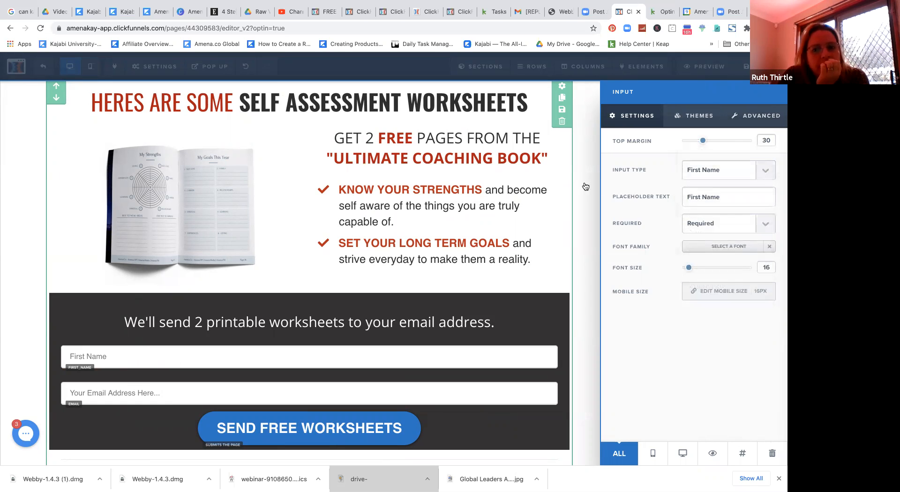
{"action": "left_click", "coordinate": [585, 187]}
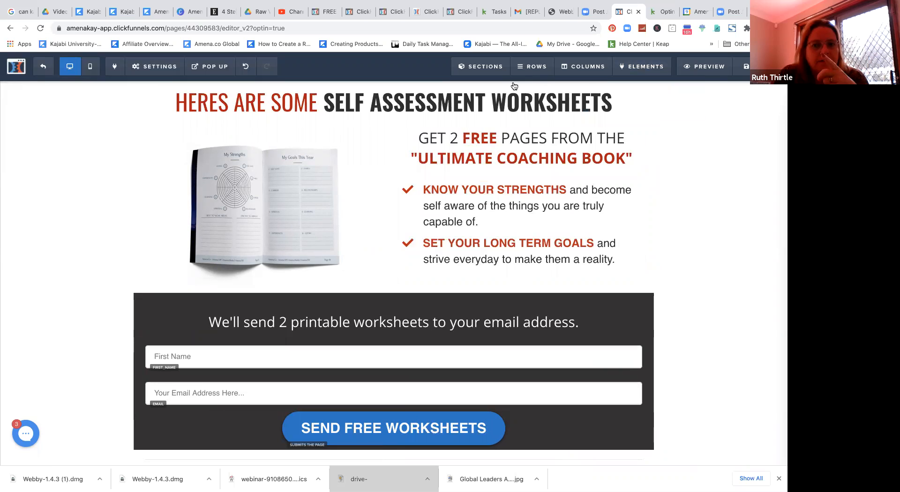
Step: Set the email integration to 'null (Html Form)' with action 'Integrate Existing Form (Add HTML Below)'
{"action": "left_click", "coordinate": [153, 68]}
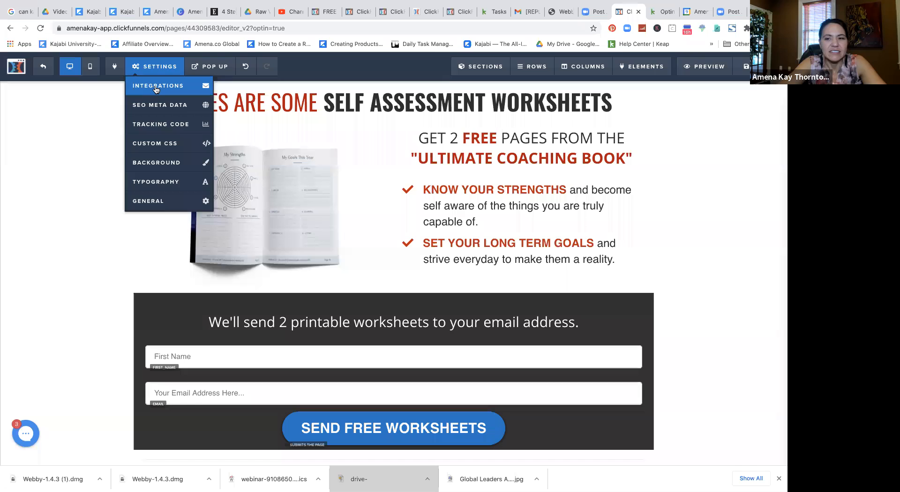
{"action": "left_click", "coordinate": [156, 90]}
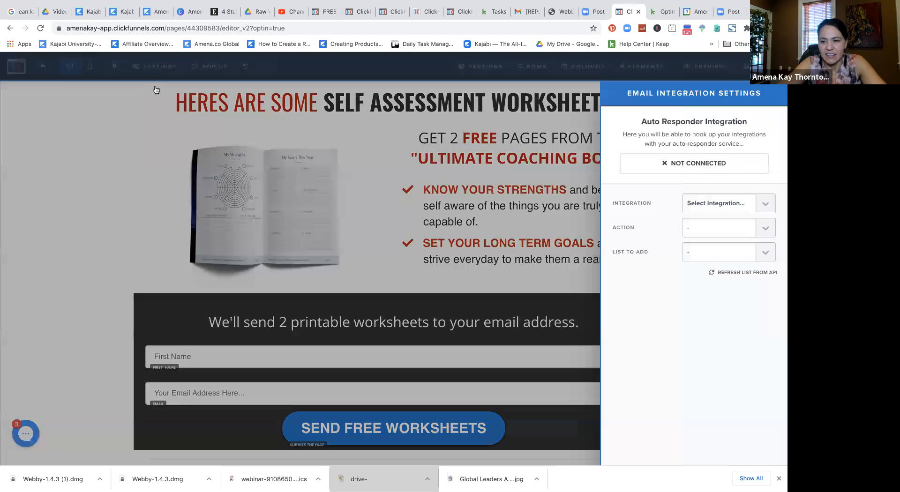
{"action": "left_click", "coordinate": [765, 205]}
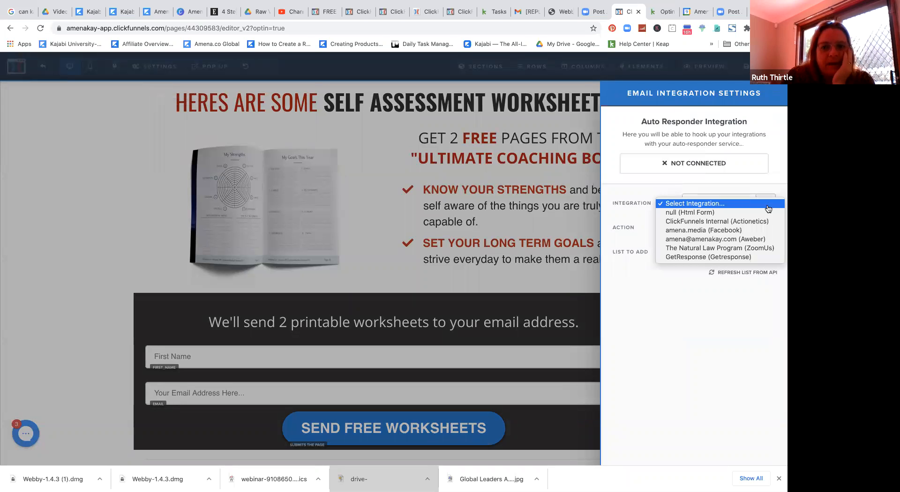
{"action": "left_click", "coordinate": [767, 213]}
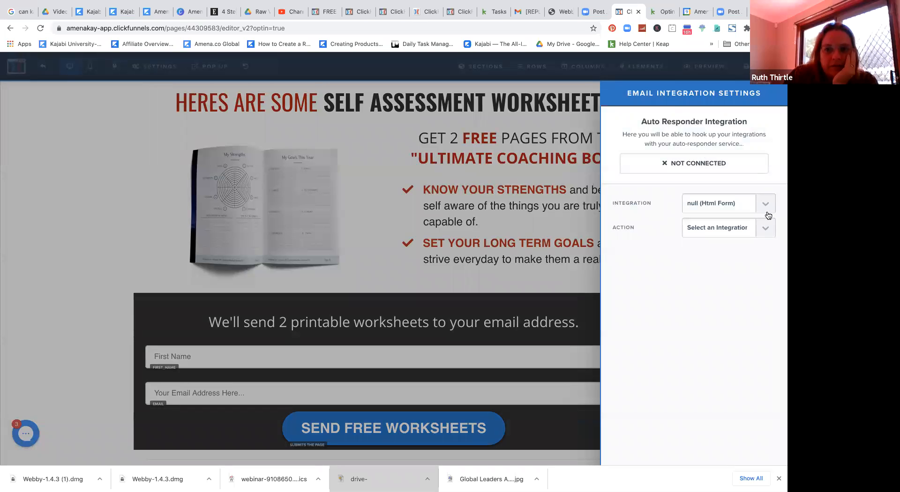
{"action": "left_click", "coordinate": [769, 232]}
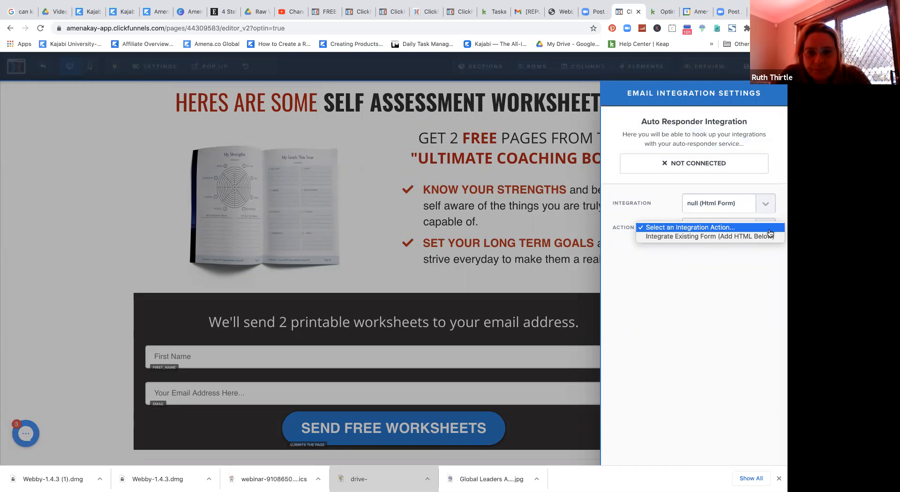
{"action": "left_click", "coordinate": [767, 236]}
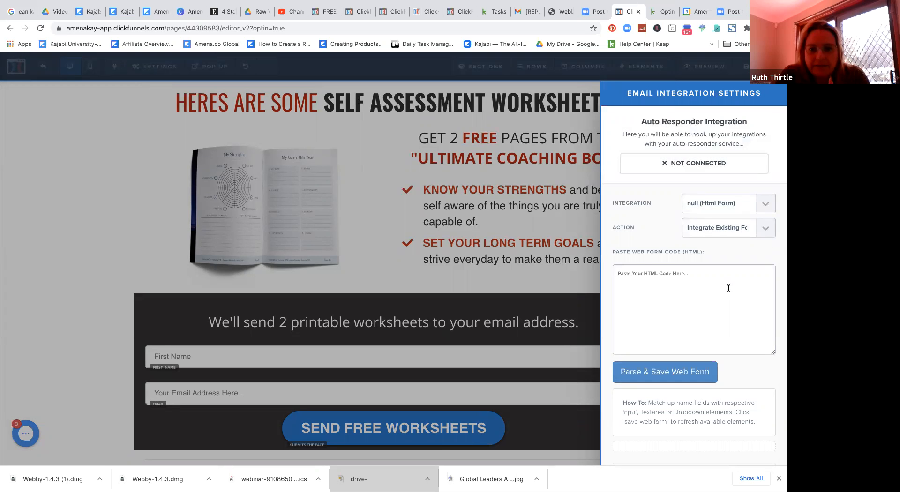
Step: Paste the Keap web form code and delete the script code after the closing </form> tag
{"action": "key", "text": "super+v"}
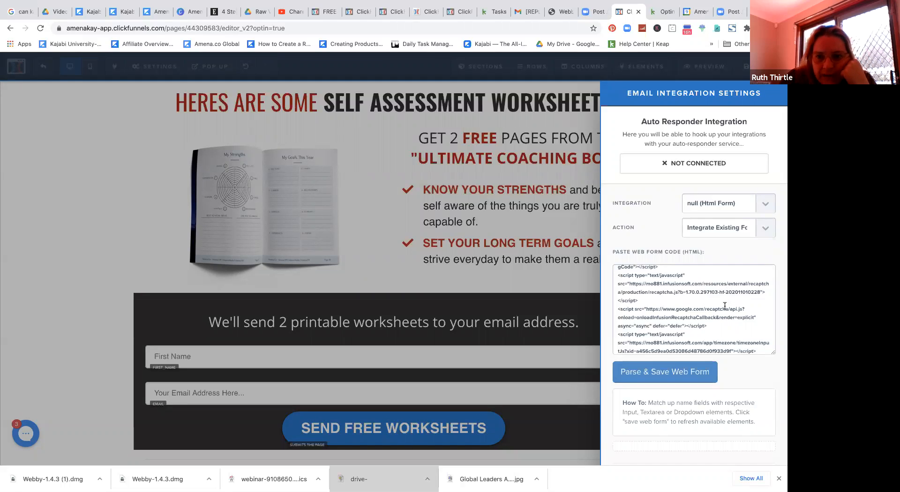
{"action": "key", "text": "BackSpace"}
{"action": "key", "text": "BackSpace"}
{"action": "key", "text": "BackSpace"}
{"action": "key", "text": "BackSpace"}
{"action": "key", "text": "BackSpace"}
{"action": "key", "text": "BackSpace"}
{"action": "key", "text": "BackSpace"}
{"action": "key", "text": "BackSpace"}
{"action": "scroll", "coordinate": [683, 308], "scroll_direction": "up", "scroll_amount": 2}
{"action": "scroll", "coordinate": [683, 309], "scroll_direction": "up", "scroll_amount": 5}
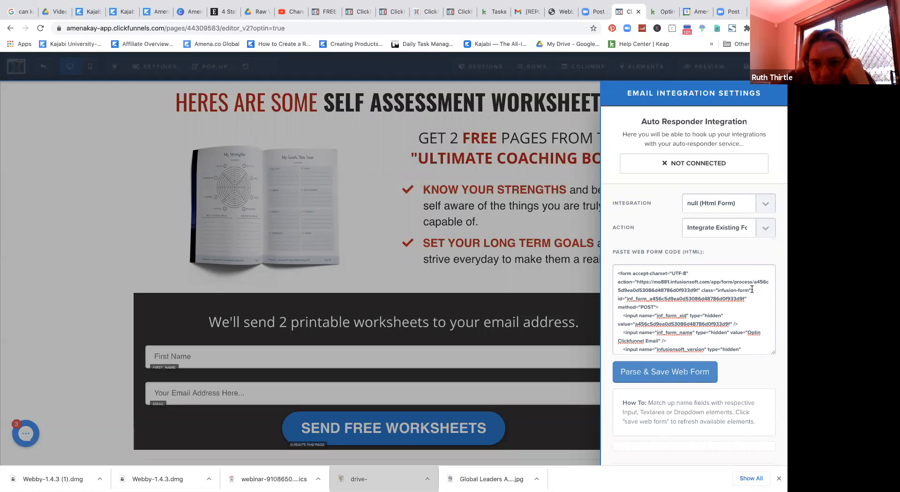
{"action": "scroll", "coordinate": [749, 295], "scroll_direction": "down", "scroll_amount": 5}
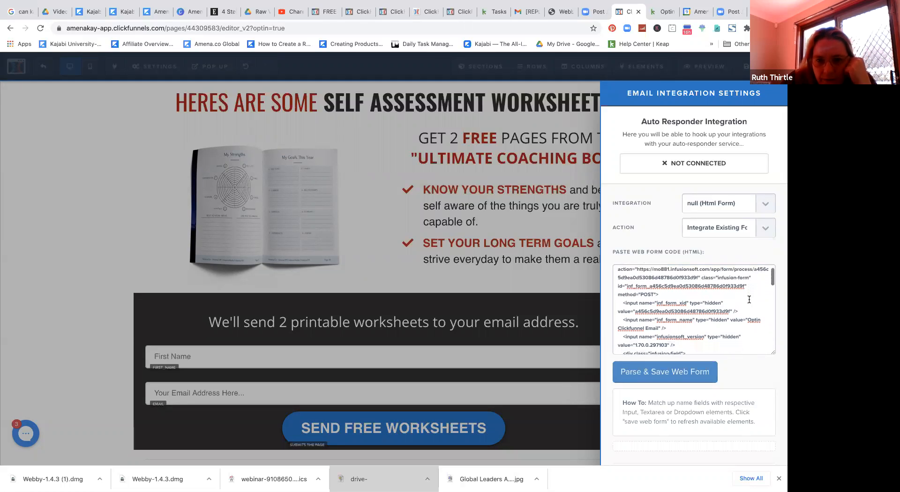
{"action": "scroll", "coordinate": [749, 299], "scroll_direction": "down", "scroll_amount": 5}
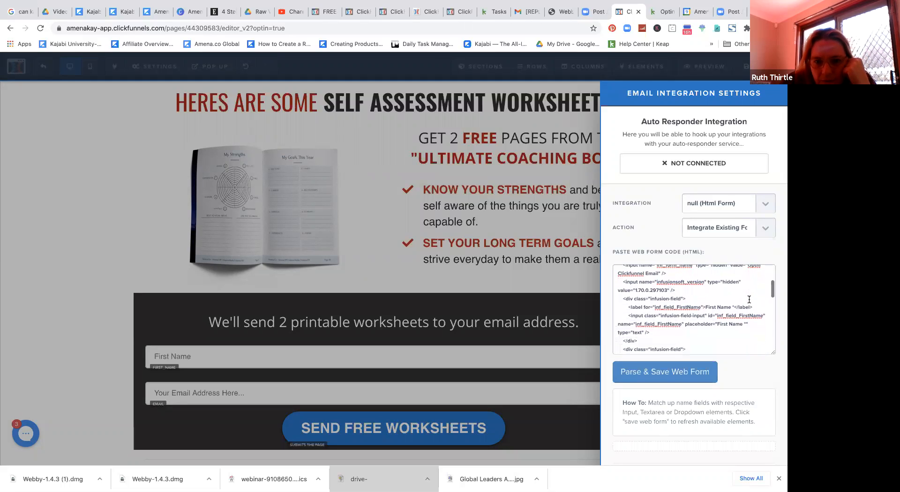
{"action": "scroll", "coordinate": [749, 299], "scroll_direction": "down", "scroll_amount": 6}
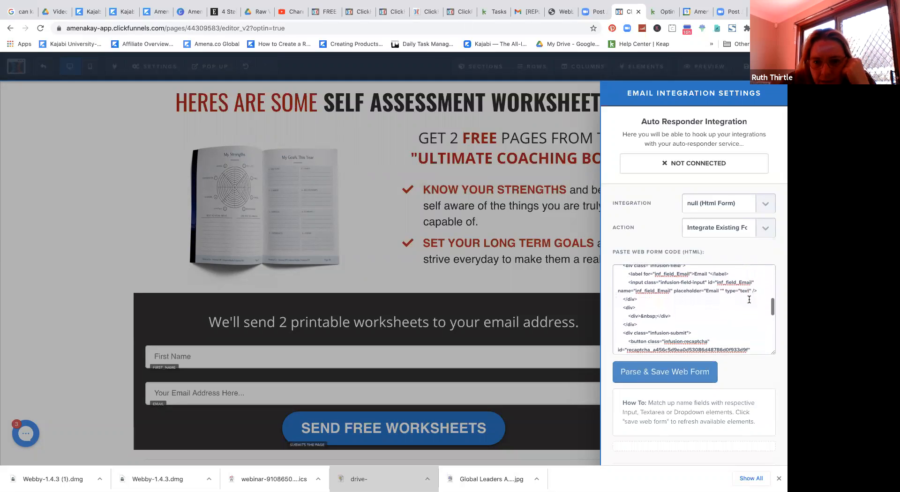
{"action": "scroll", "coordinate": [749, 299], "scroll_direction": "down", "scroll_amount": 4}
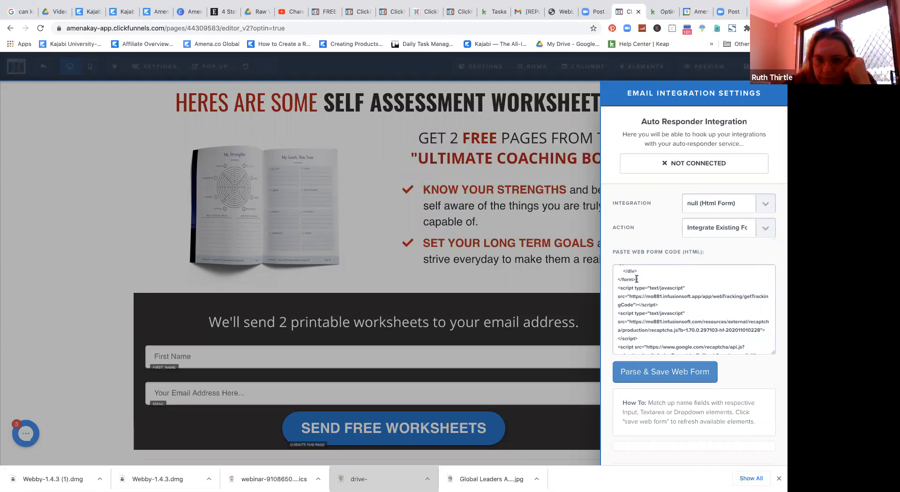
{"action": "left_click_drag", "start_coordinate": [637, 279], "coordinate": [692, 360]}
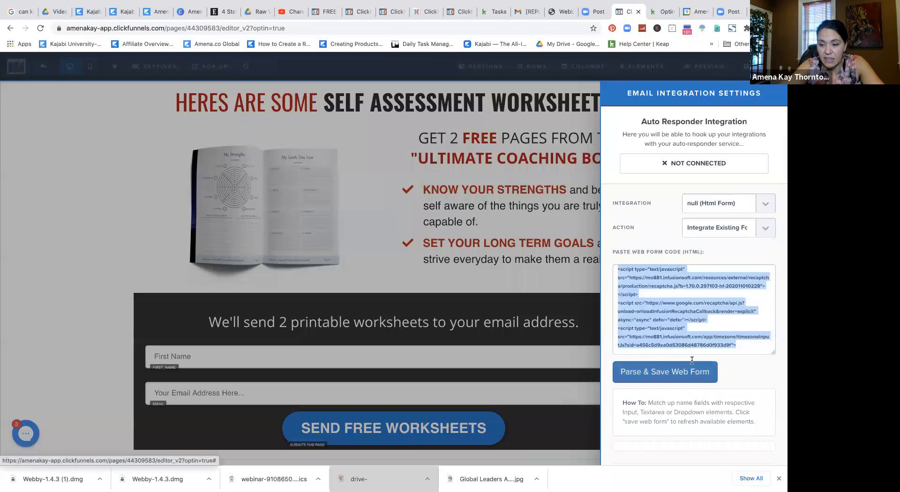
{"action": "key", "text": "BackSpace"}
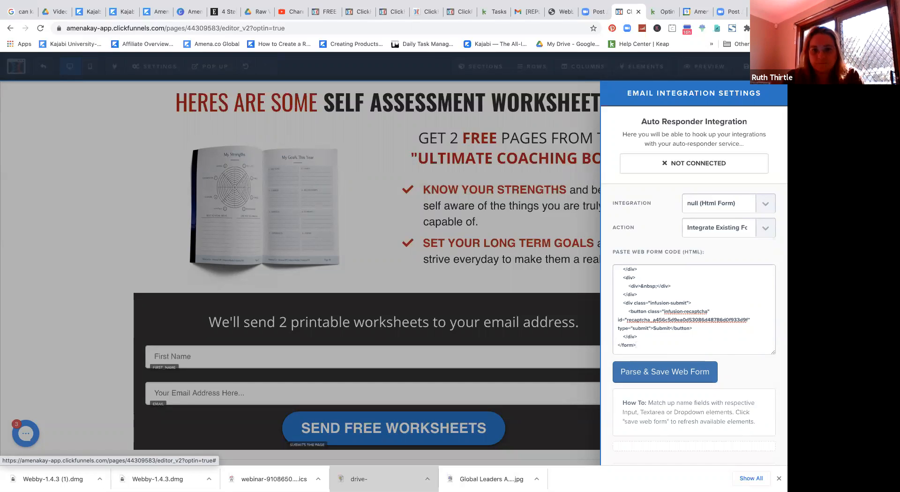
Step: Parse and save the web form, mapping inf_field_FirstName to first_name and inf_field_Email to email
{"action": "left_click", "coordinate": [697, 372]}
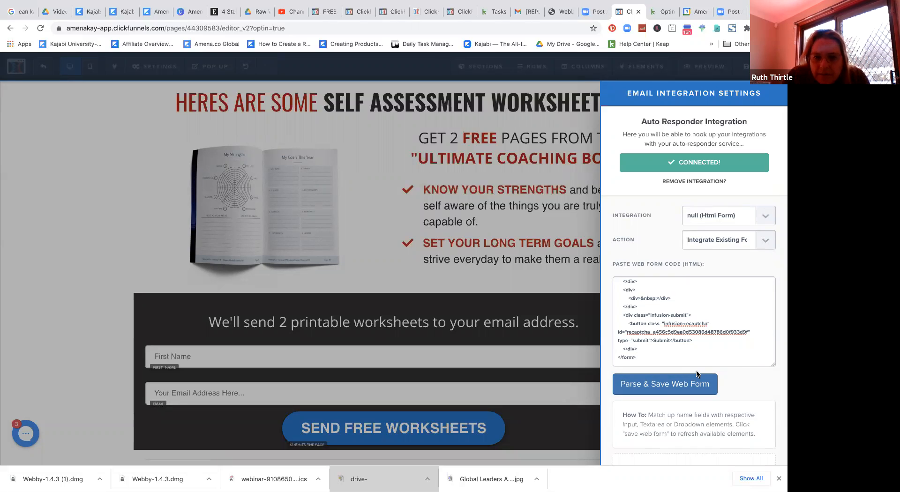
{"action": "scroll", "coordinate": [688, 414], "scroll_direction": "down", "scroll_amount": 5}
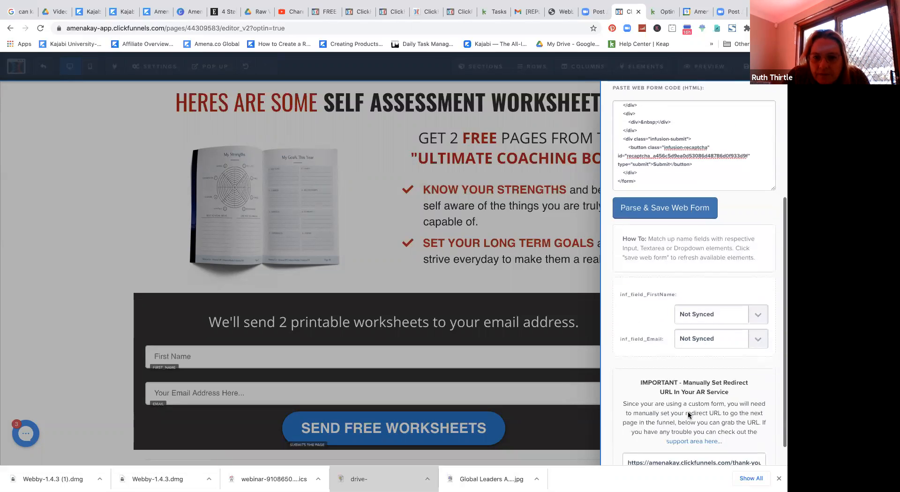
{"action": "scroll", "coordinate": [688, 415], "scroll_direction": "down", "scroll_amount": 1}
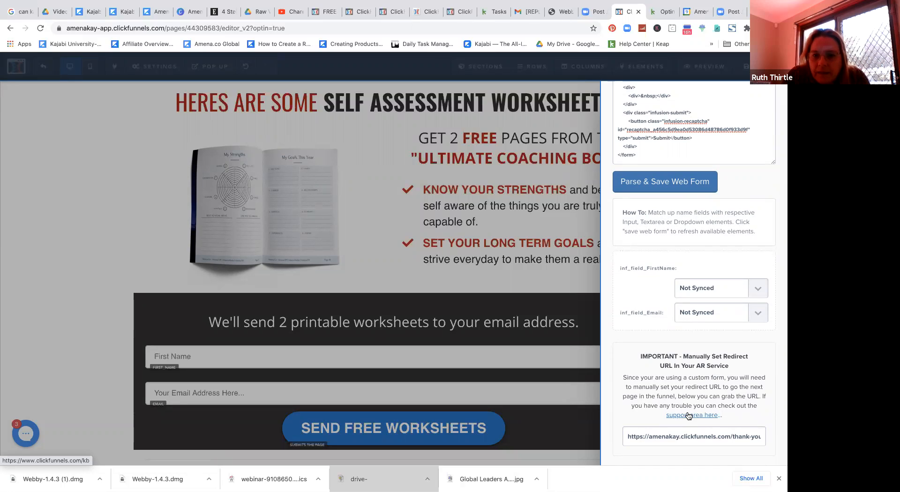
{"action": "left_click", "coordinate": [754, 291]}
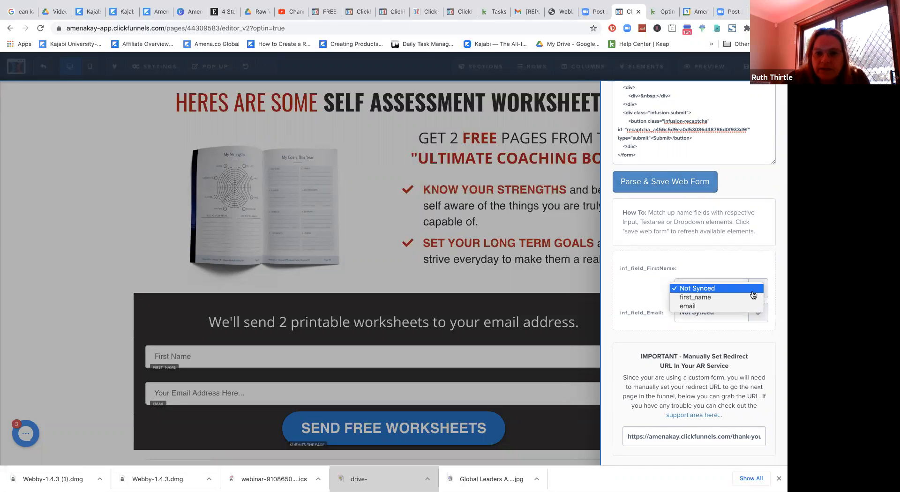
{"action": "left_click", "coordinate": [751, 298]}
{"action": "left_click", "coordinate": [754, 317]}
{"action": "left_click", "coordinate": [749, 333]}
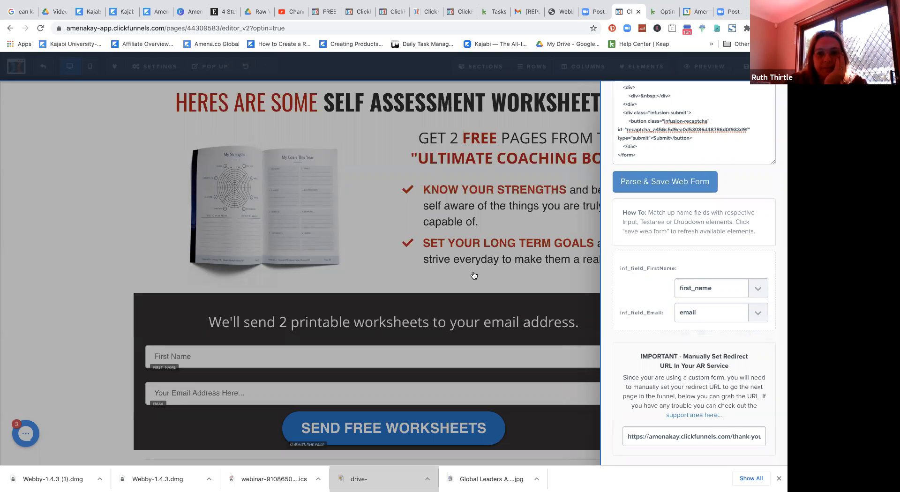
Step: Dismiss the Email Integration Settings panel to return to the opt-in page editor
{"action": "left_click", "coordinate": [688, 181]}
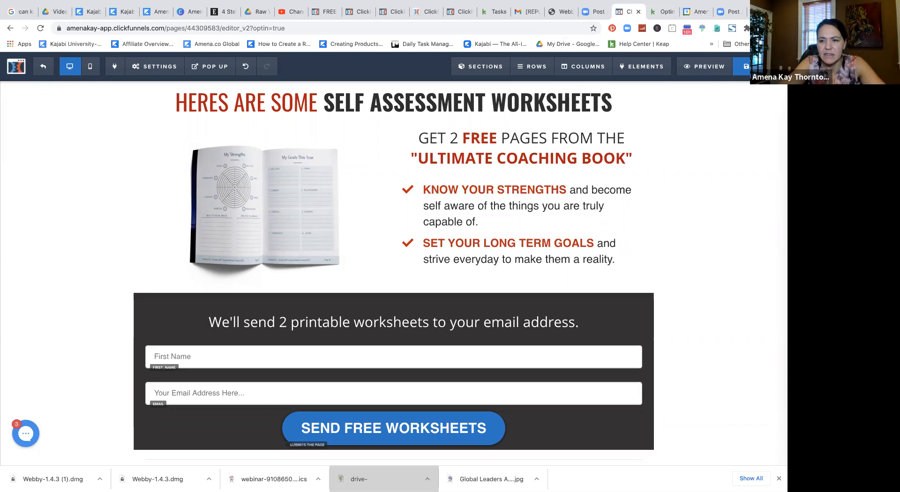
Step: Close the leftover ClickFunnels funnel pages, the Keap Tasks page and the Gmail message
{"action": "left_click", "coordinate": [471, 12]}
{"action": "left_click", "coordinate": [469, 12]}
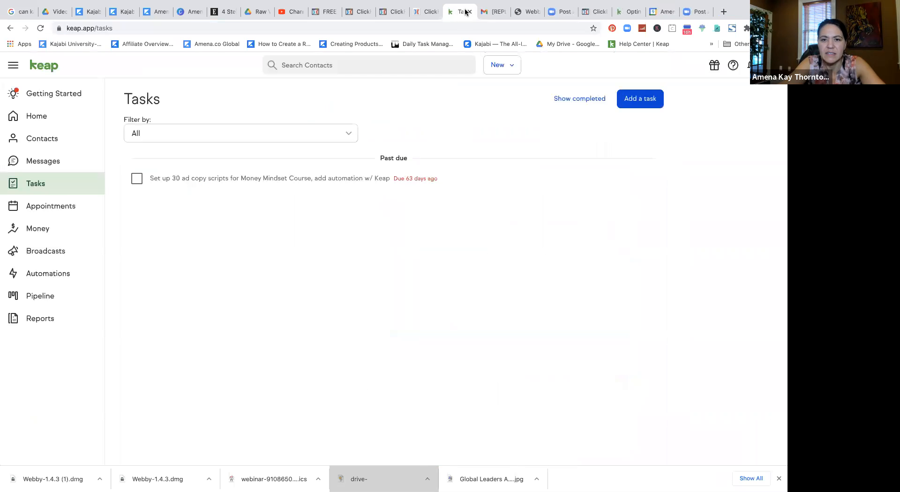
{"action": "left_click", "coordinate": [434, 12]}
{"action": "left_click", "coordinate": [436, 12]}
{"action": "left_click", "coordinate": [402, 12]}
{"action": "left_click", "coordinate": [402, 12]}
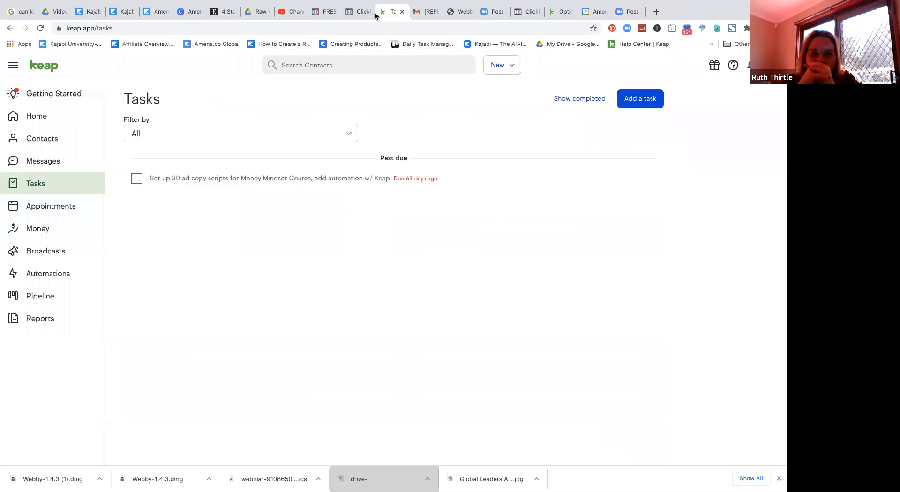
{"action": "left_click", "coordinate": [365, 14]}
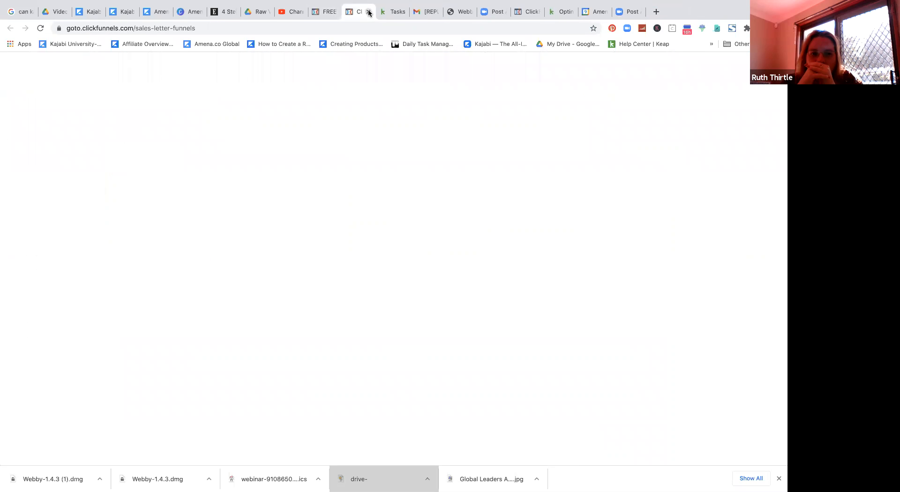
{"action": "left_click", "coordinate": [368, 12]}
{"action": "left_click", "coordinate": [368, 12]}
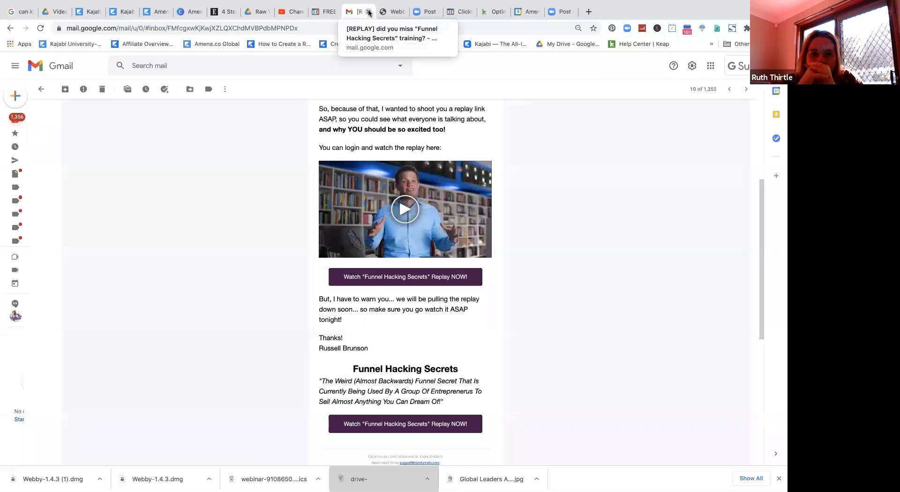
{"action": "left_click", "coordinate": [369, 12]}
Step: Close the ClickFunnels webinar page, Webby download, YouTube and Drive Raw Videos tabs
{"action": "left_click", "coordinate": [334, 12]}
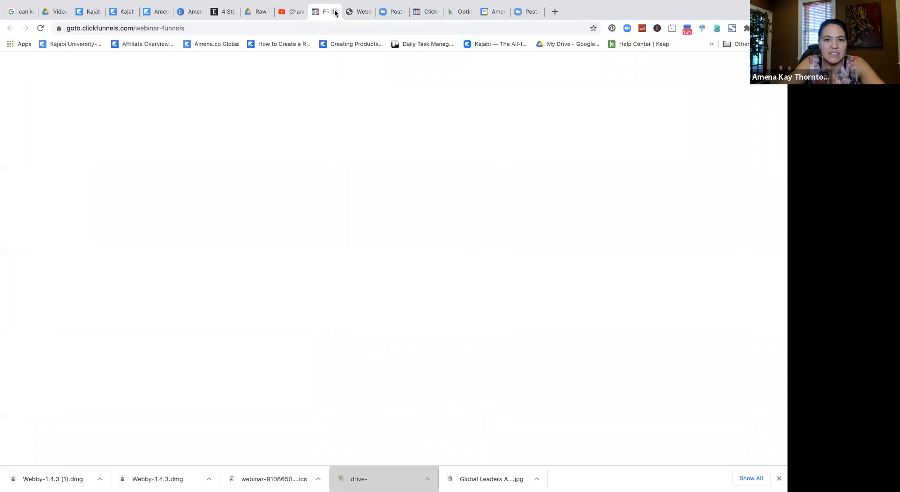
{"action": "left_click", "coordinate": [334, 11]}
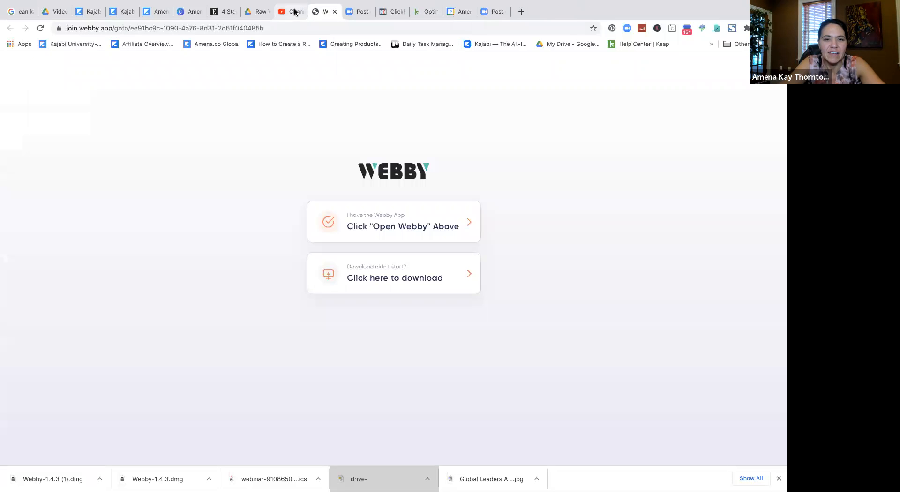
{"action": "left_click", "coordinate": [334, 12]}
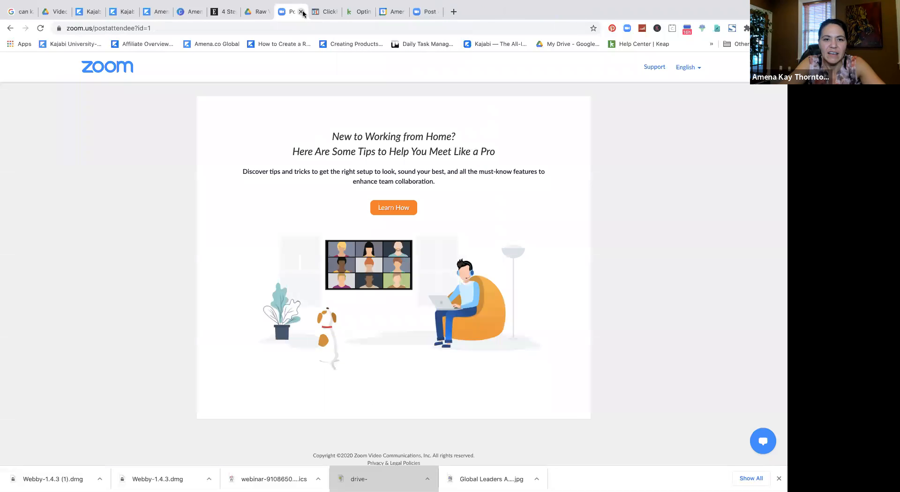
{"action": "left_click", "coordinate": [302, 11]}
{"action": "left_click", "coordinate": [262, 12]}
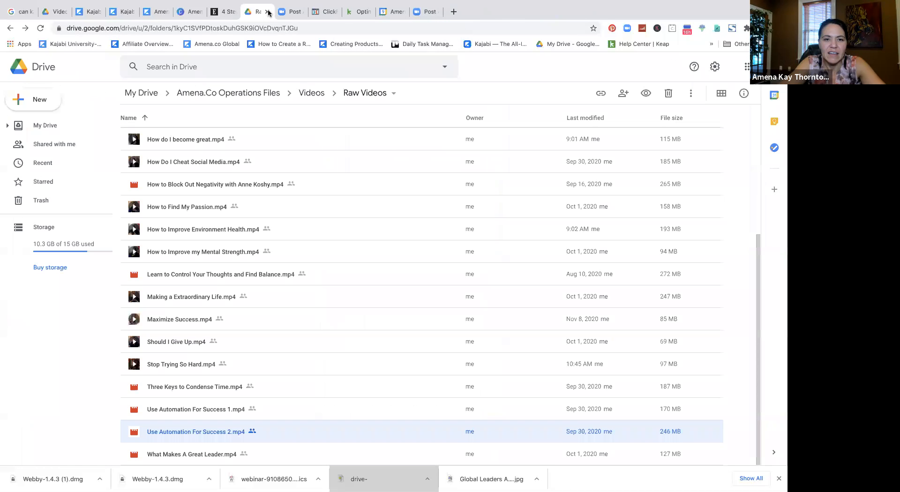
{"action": "left_click", "coordinate": [267, 12]}
{"action": "left_click", "coordinate": [236, 13]}
{"action": "left_click", "coordinate": [233, 12]}
Step: Close the Canva, Drive Videos, Kajabi, academy website and Zoom tabs, leaving unsaved pages
{"action": "left_click", "coordinate": [194, 12]}
{"action": "left_click", "coordinate": [200, 12]}
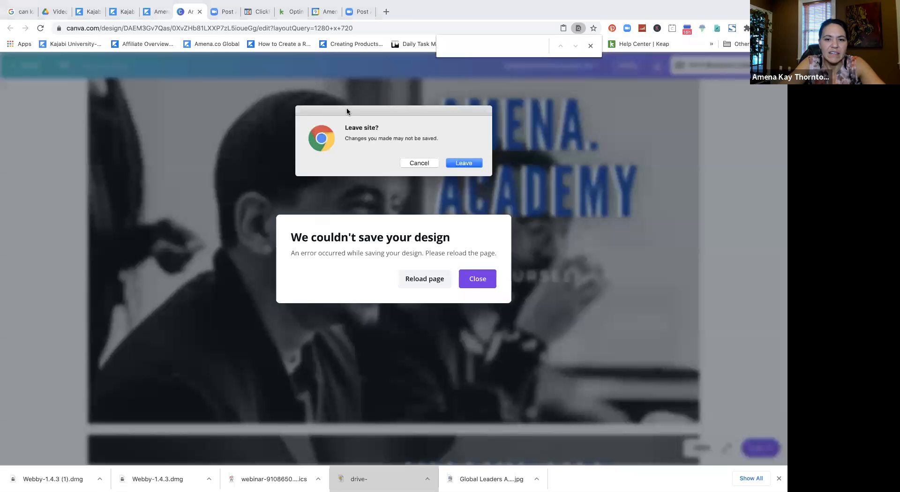
{"action": "left_click", "coordinate": [463, 163]}
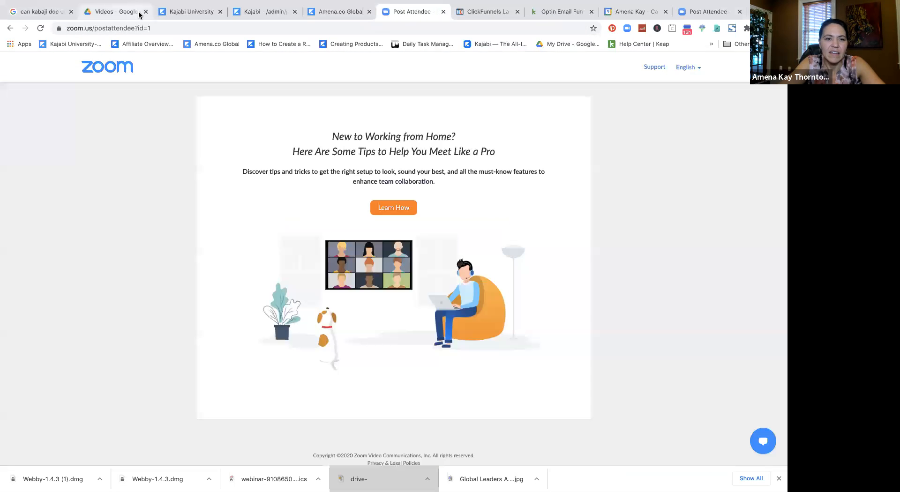
{"action": "left_click", "coordinate": [132, 12]}
{"action": "left_click", "coordinate": [71, 11]}
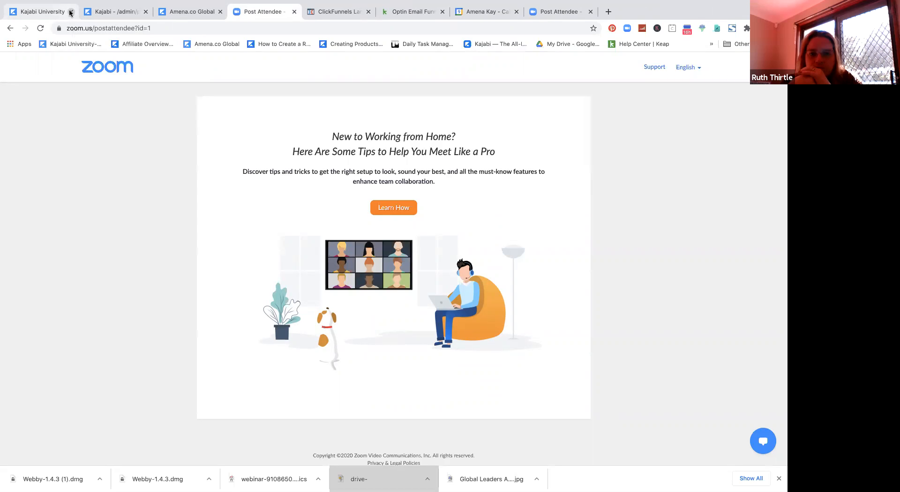
{"action": "left_click", "coordinate": [70, 11]}
{"action": "left_click", "coordinate": [71, 11]}
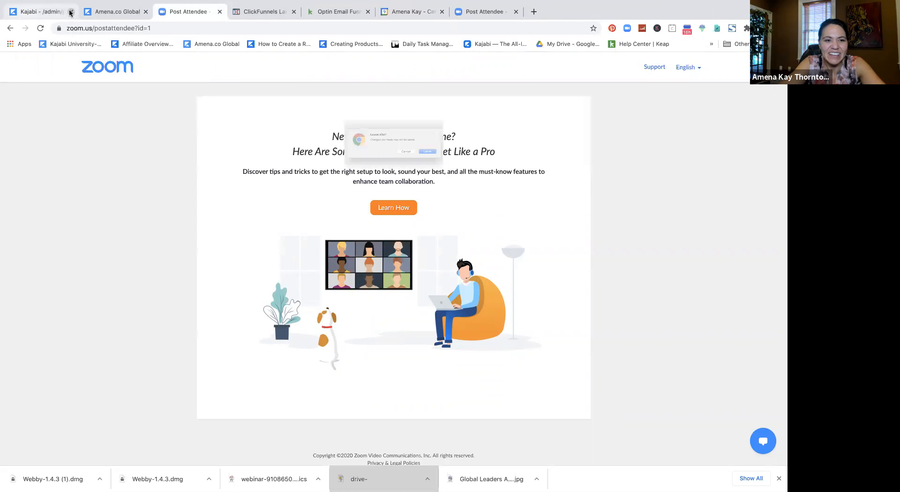
{"action": "left_click", "coordinate": [458, 163]}
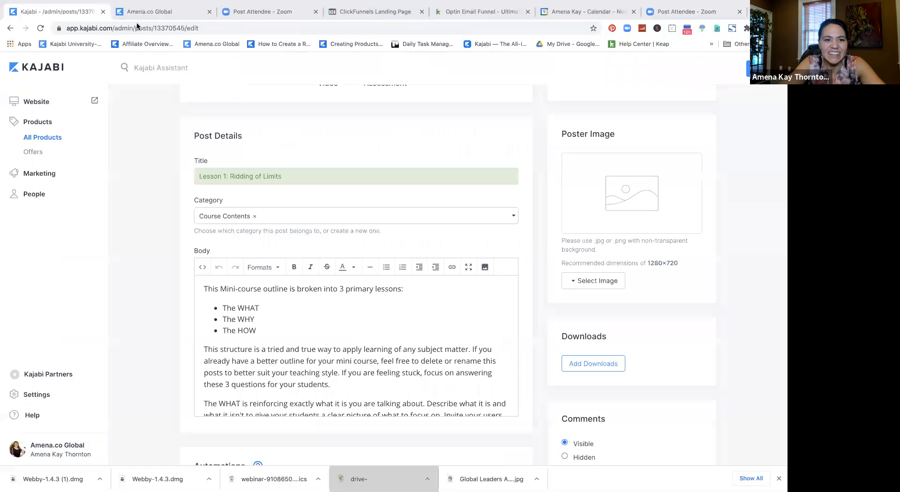
{"action": "left_click", "coordinate": [108, 12]}
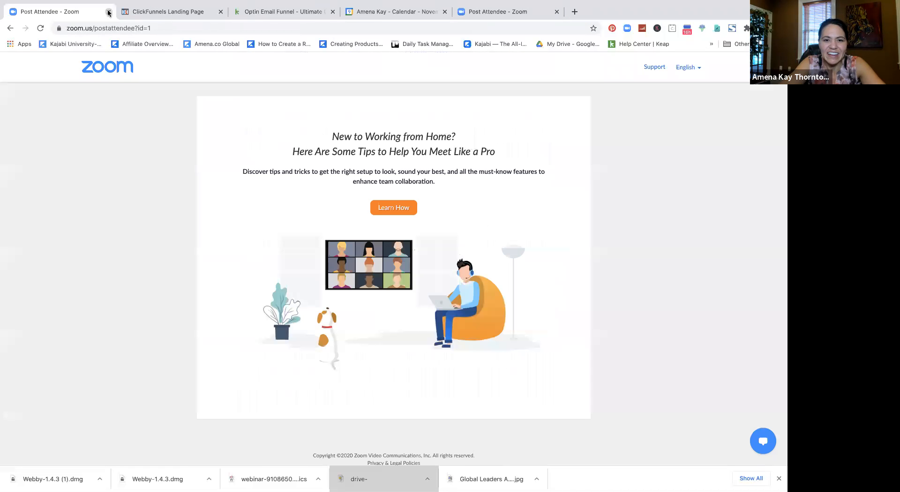
{"action": "left_click", "coordinate": [108, 12]}
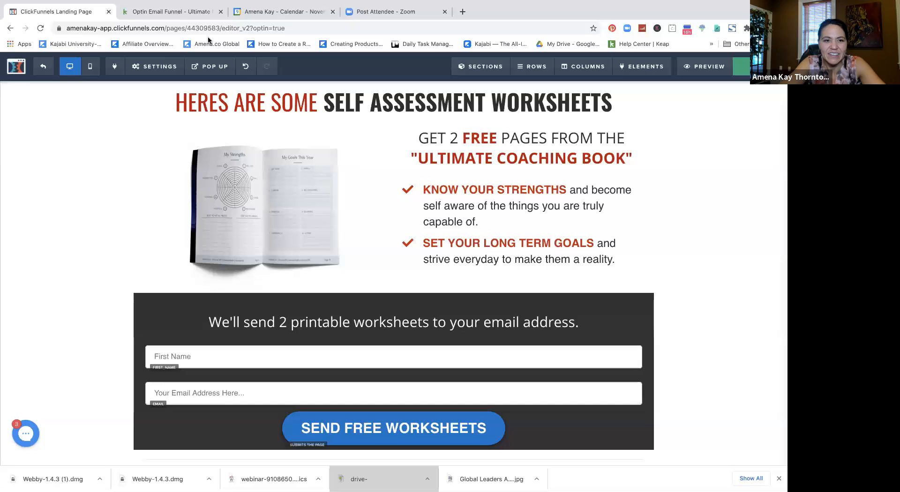
Step: Close the calendar tab and try exiting the page editor through the recurring 'Leave site?' warnings
{"action": "left_click", "coordinate": [332, 12]}
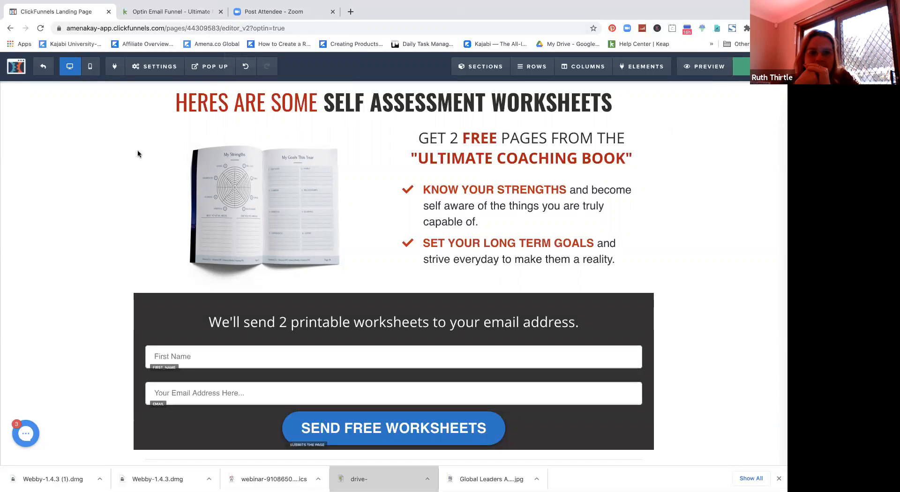
{"action": "left_click", "coordinate": [41, 66]}
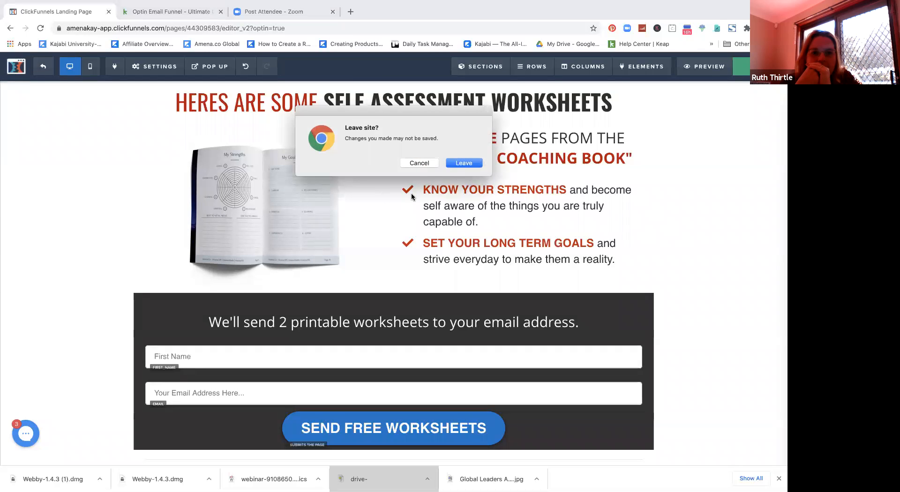
{"action": "left_click", "coordinate": [431, 164]}
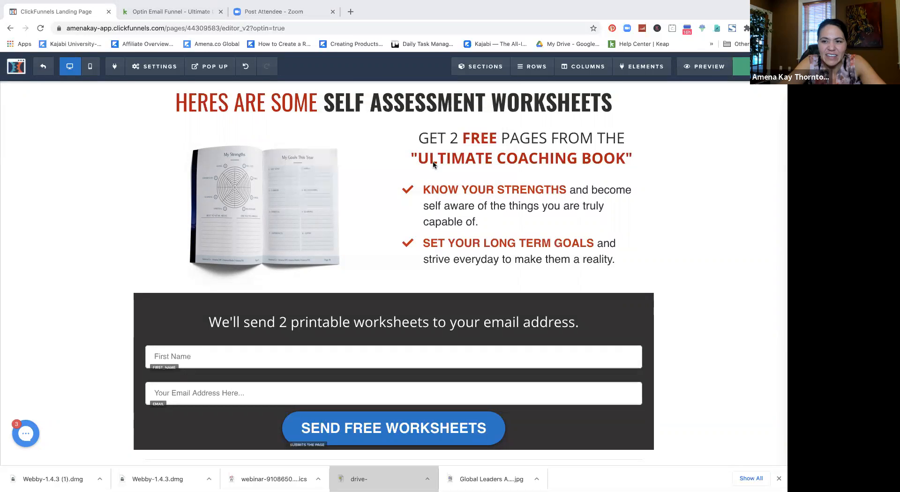
{"action": "left_click", "coordinate": [416, 163]}
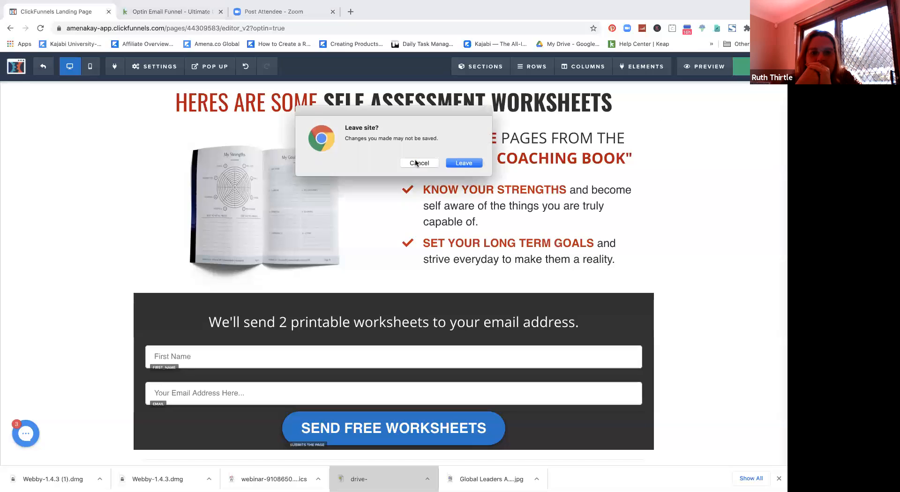
{"action": "left_click", "coordinate": [422, 163]}
{"action": "left_click", "coordinate": [422, 163]}
{"action": "left_click", "coordinate": [422, 163]}
{"action": "left_click", "coordinate": [423, 164]}
{"action": "left_click", "coordinate": [422, 164]}
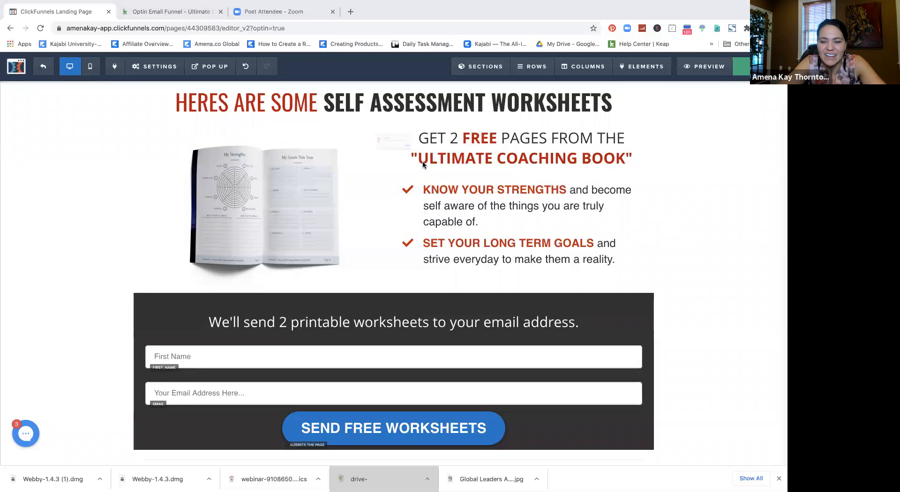
{"action": "left_click", "coordinate": [423, 164]}
{"action": "left_click", "coordinate": [422, 165]}
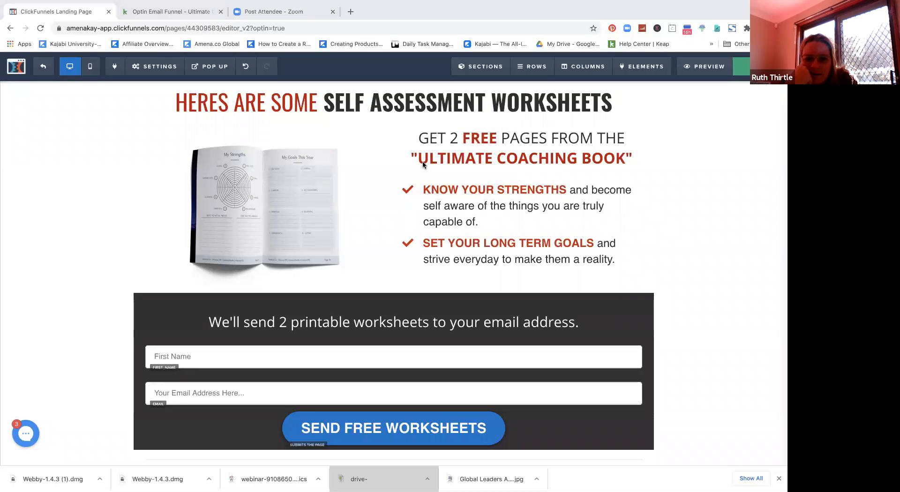
{"action": "left_click", "coordinate": [422, 164]}
{"action": "left_click", "coordinate": [423, 164]}
{"action": "left_click", "coordinate": [422, 165]}
{"action": "left_click", "coordinate": [422, 163]}
{"action": "left_click", "coordinate": [422, 164]}
{"action": "left_click", "coordinate": [422, 163]}
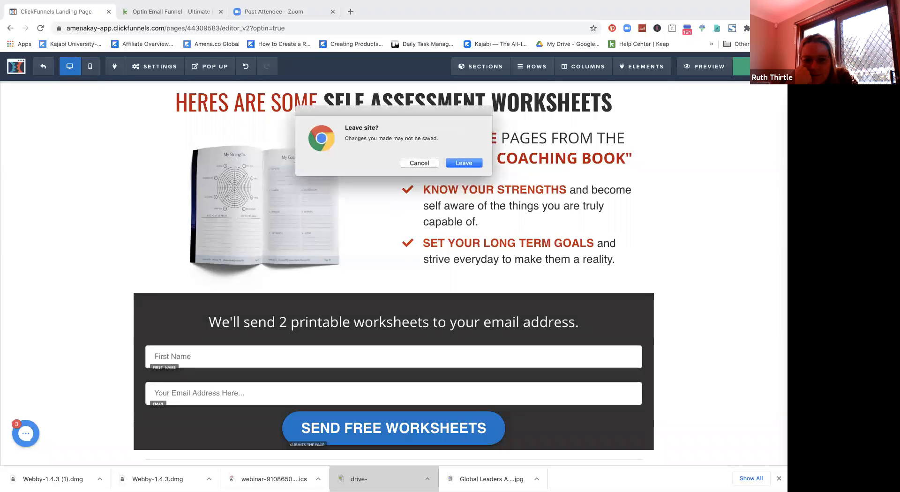
{"action": "left_click", "coordinate": [436, 162]}
{"action": "left_click", "coordinate": [429, 162]}
{"action": "left_click", "coordinate": [456, 161]}
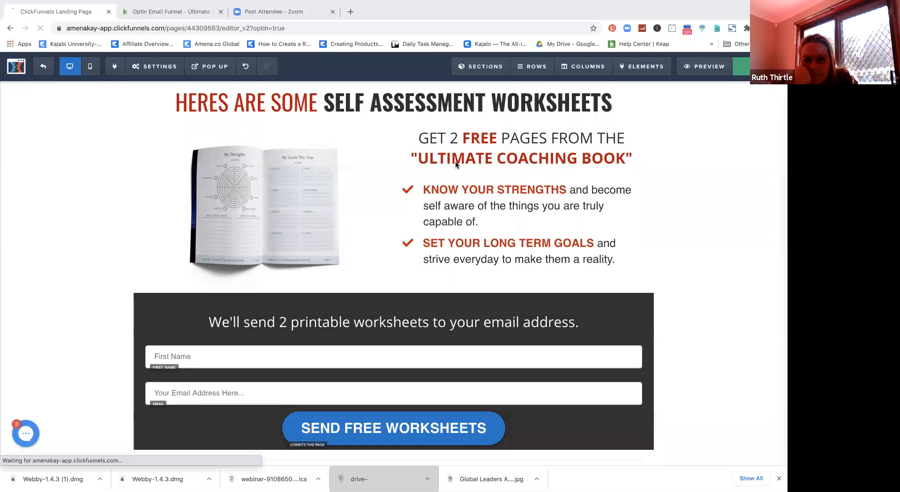
{"action": "left_click", "coordinate": [456, 162]}
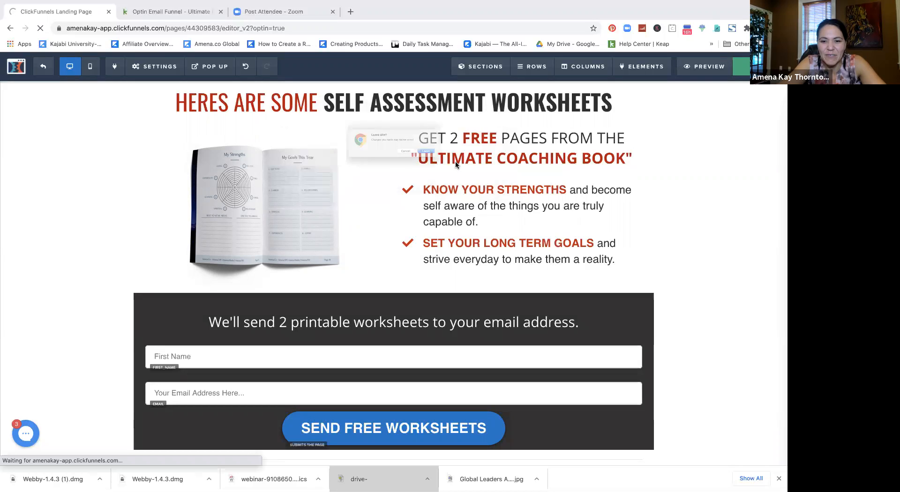
{"action": "left_click", "coordinate": [456, 162]}
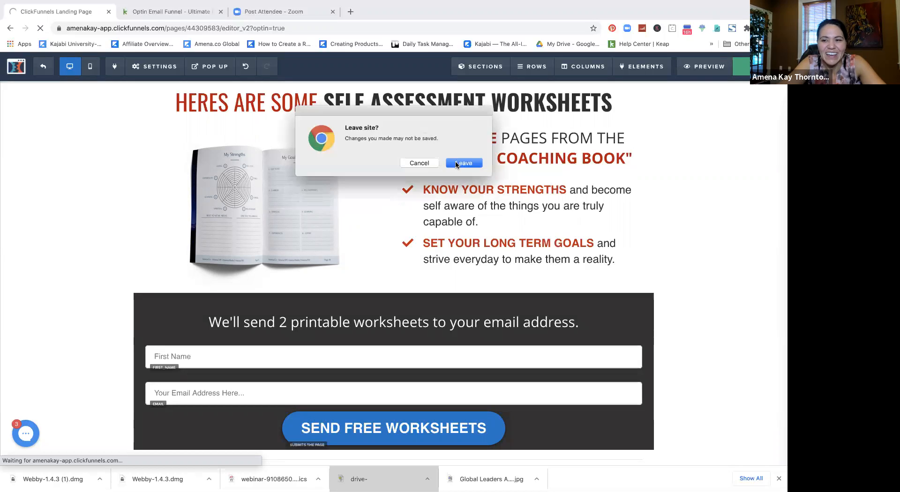
Step: Confirm leaving without saving and close the stuck ClickFunnels Landing Page editor tab
{"action": "left_click", "coordinate": [112, 29]}
{"action": "key", "text": "Return"}
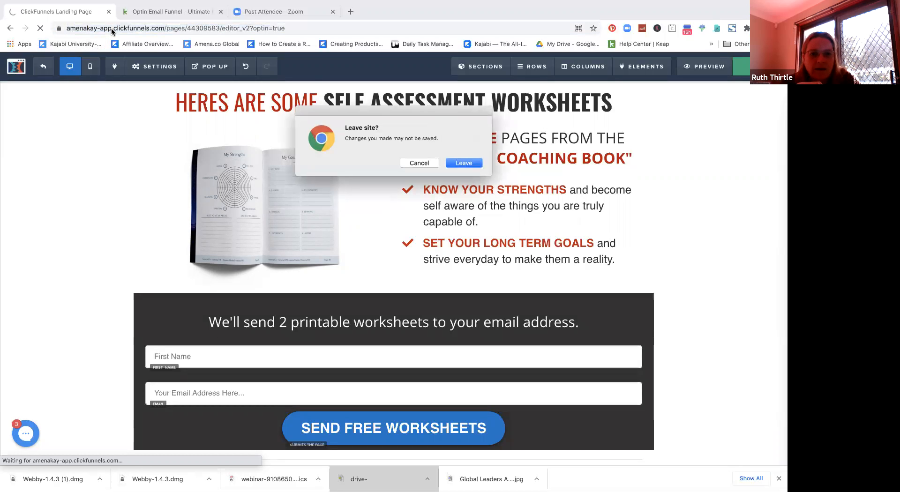
{"action": "left_click", "coordinate": [458, 164]}
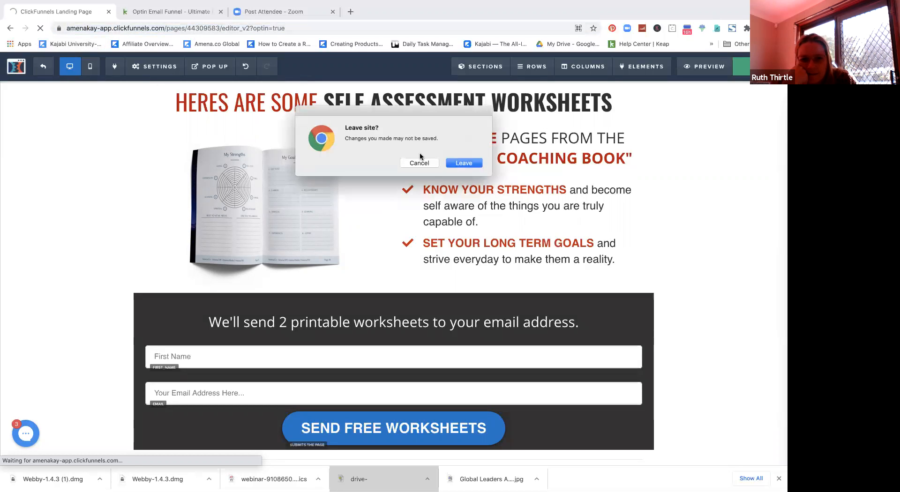
{"action": "left_click", "coordinate": [462, 164]}
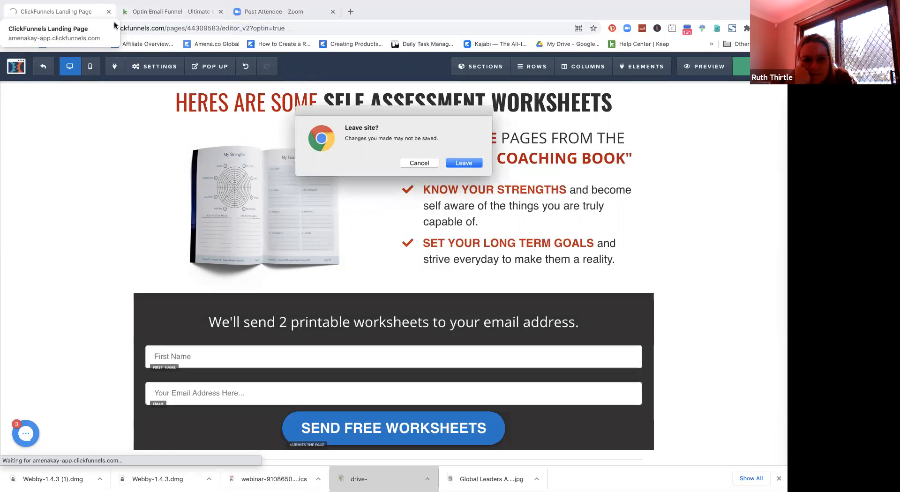
{"action": "left_click", "coordinate": [349, 11]}
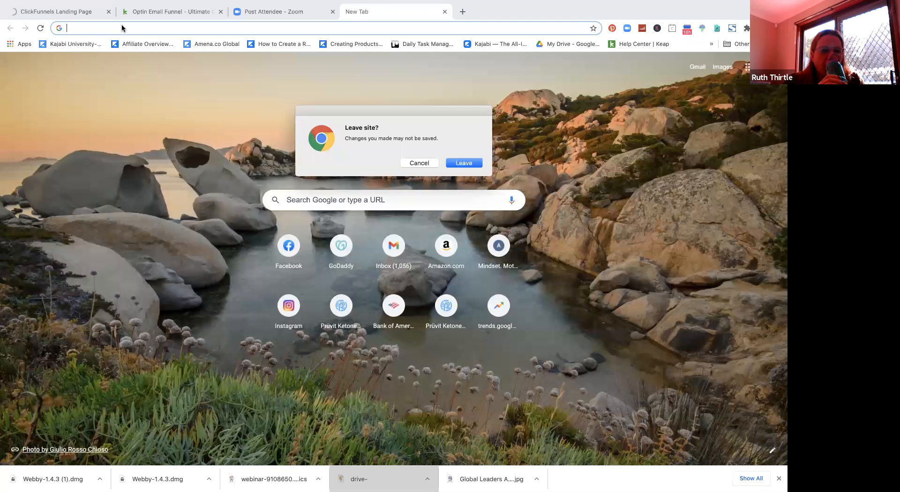
{"action": "left_click", "coordinate": [122, 25]}
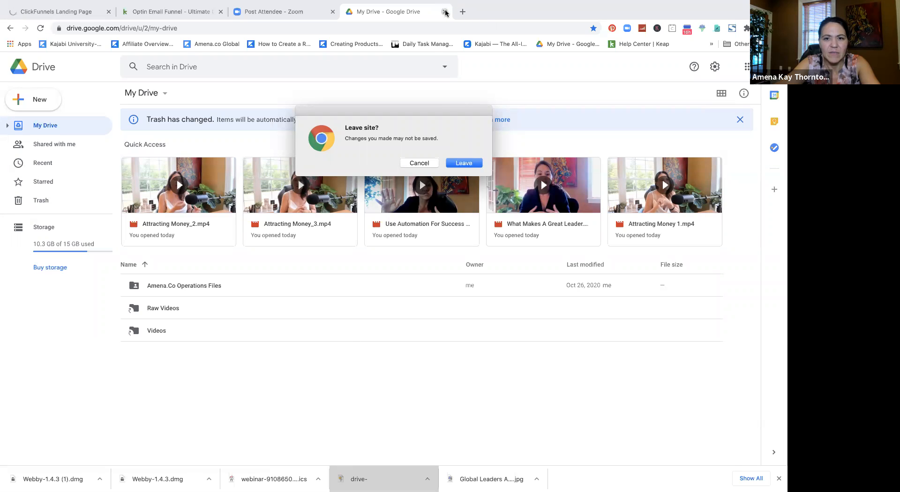
{"action": "key", "text": "super+w"}
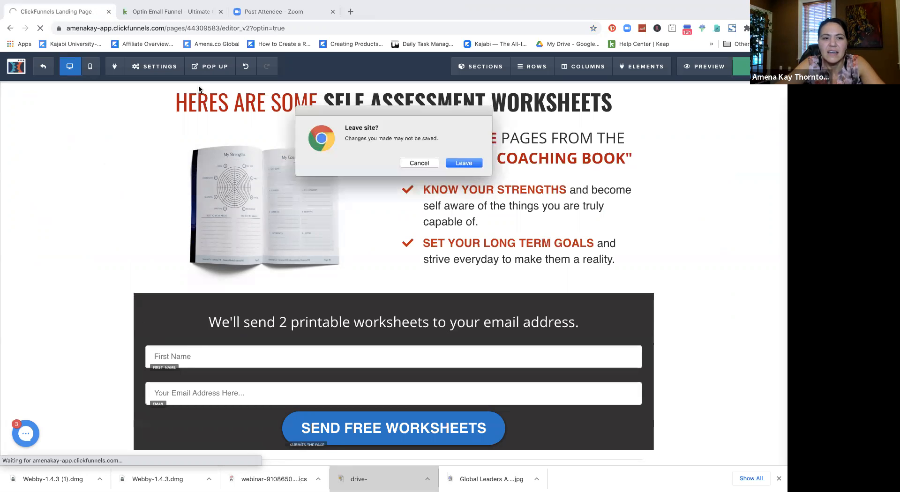
{"action": "left_click", "coordinate": [475, 164]}
{"action": "left_click", "coordinate": [474, 164]}
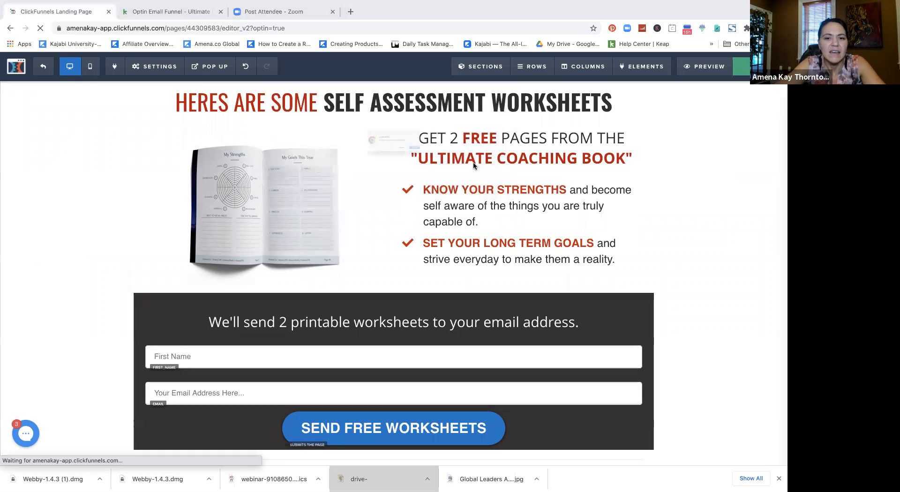
{"action": "left_click", "coordinate": [108, 12]}
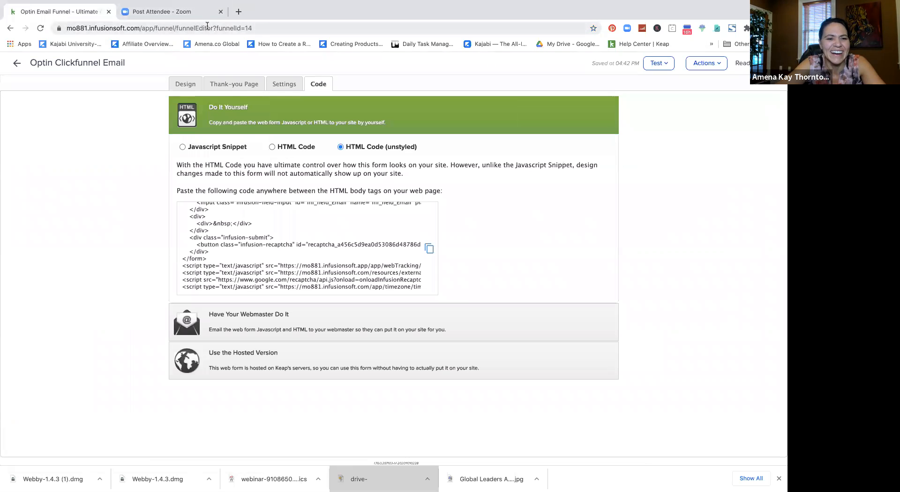
Step: Load the ClickFunnels dashboard in a new tab via 'cli' and go to the Funnels list
{"action": "left_click", "coordinate": [239, 11]}
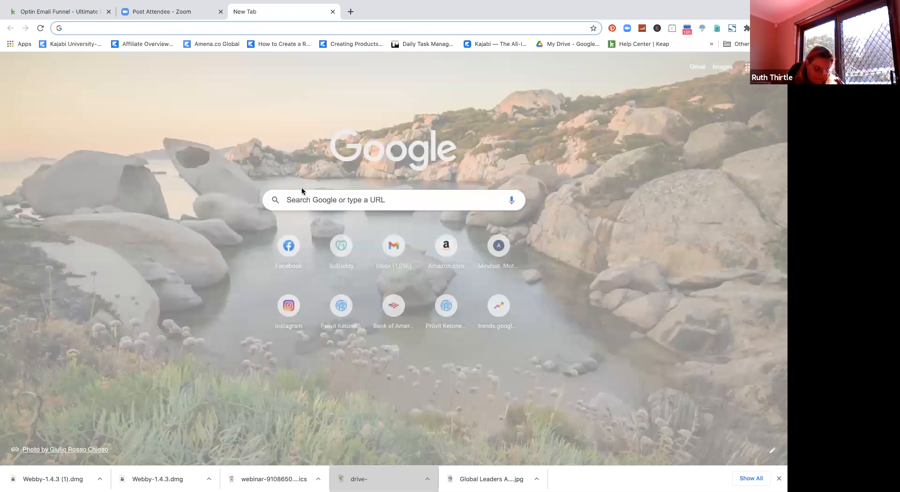
{"action": "type", "text": "clic"}
{"action": "key", "text": "Return"}
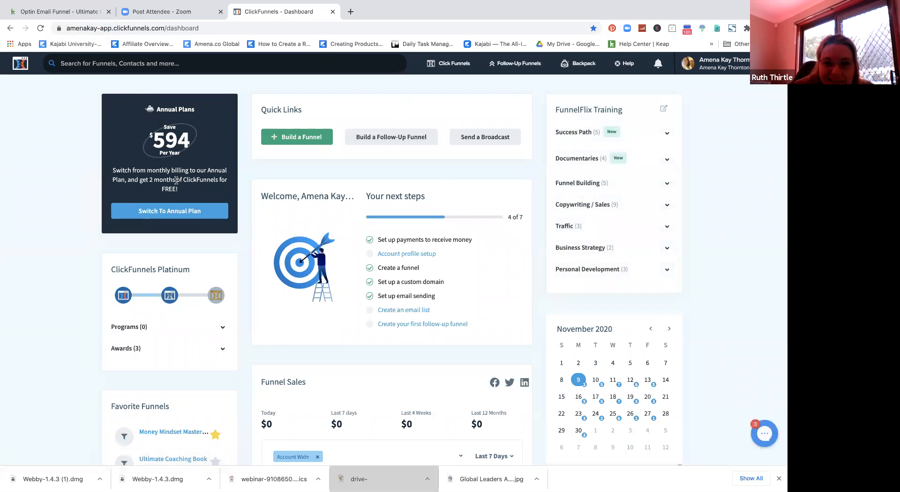
{"action": "mouse_move", "coordinate": [513, 71]}
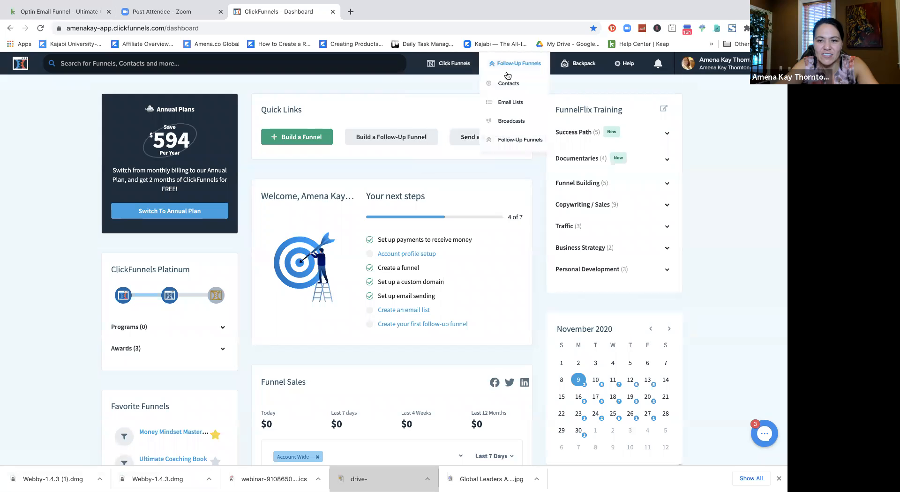
{"action": "mouse_move", "coordinate": [457, 69]}
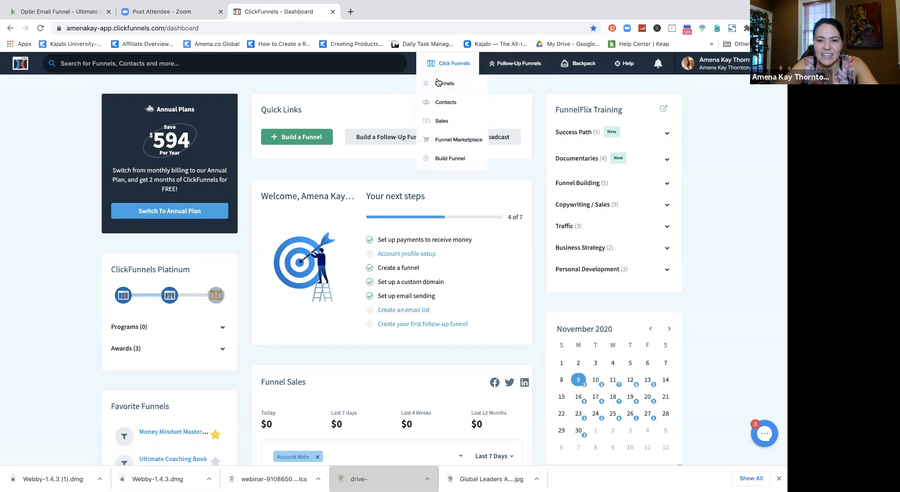
{"action": "left_click", "coordinate": [439, 83]}
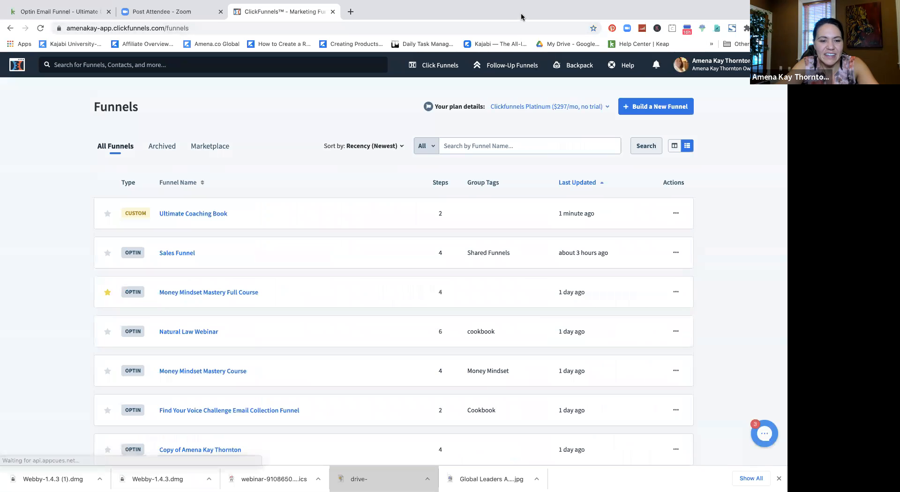
Step: Open Ultimate Coaching Book's Free Download step and launch its live opt-in page in a new tab
{"action": "left_click", "coordinate": [199, 216]}
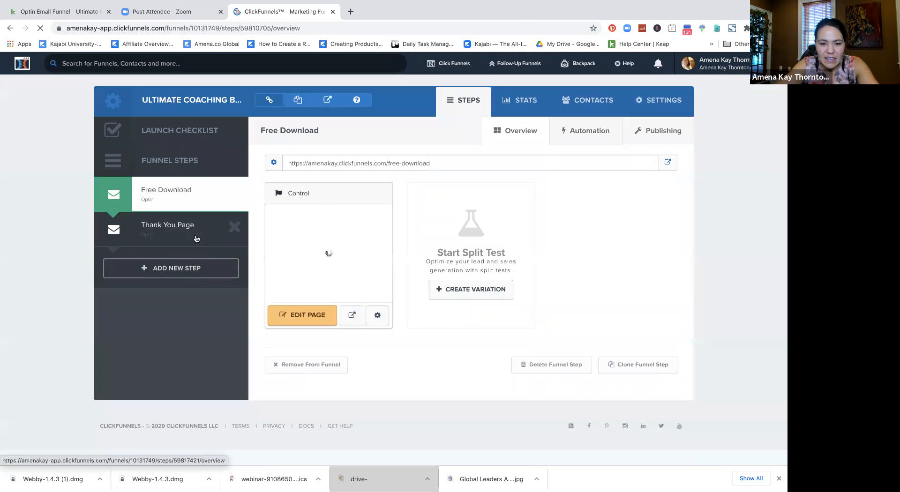
{"action": "left_click", "coordinate": [176, 235]}
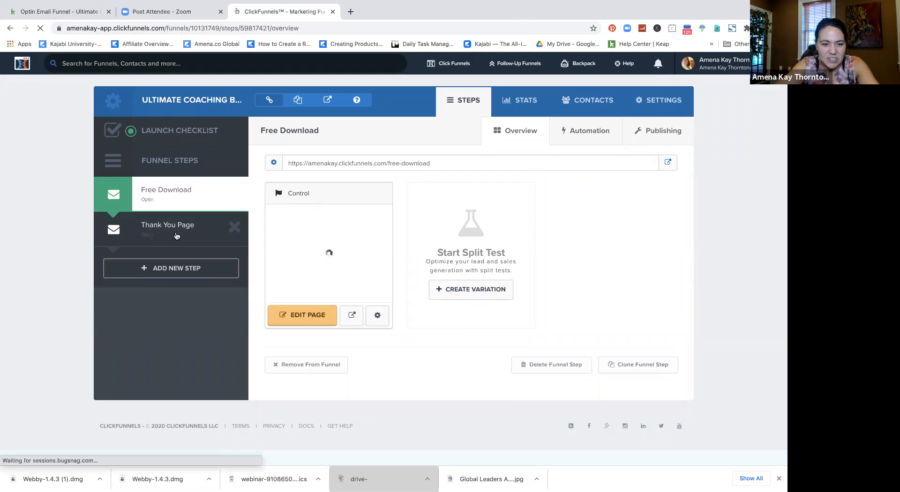
{"action": "left_click", "coordinate": [166, 192]}
{"action": "left_click", "coordinate": [307, 321]}
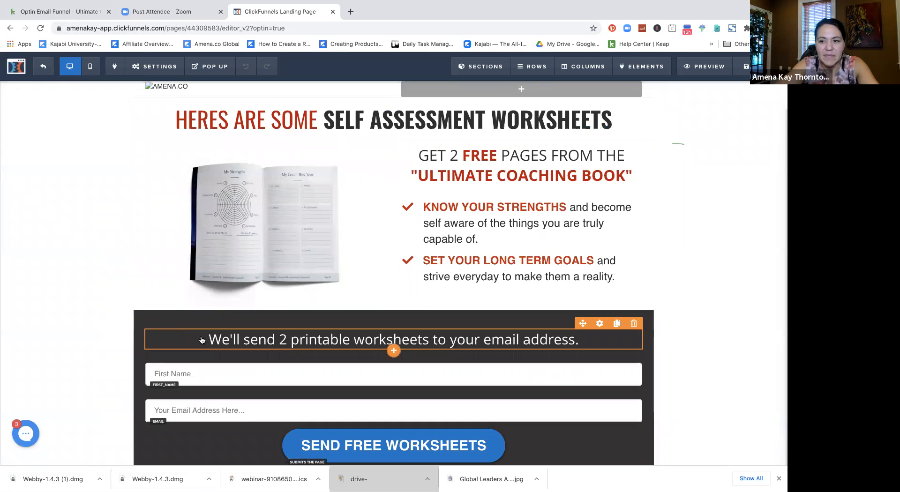
{"action": "scroll", "coordinate": [668, 164], "scroll_direction": "down", "scroll_amount": 2}
{"action": "scroll", "coordinate": [668, 164], "scroll_direction": "up", "scroll_amount": 2}
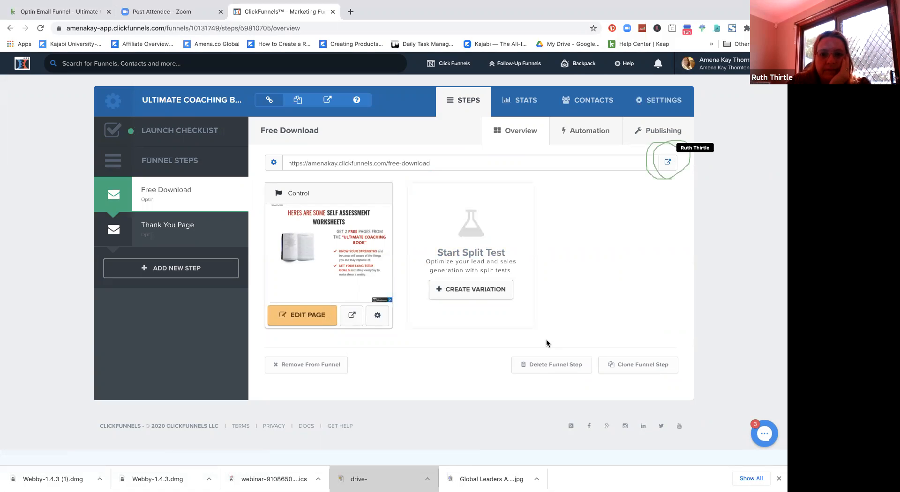
{"action": "left_click", "coordinate": [669, 163]}
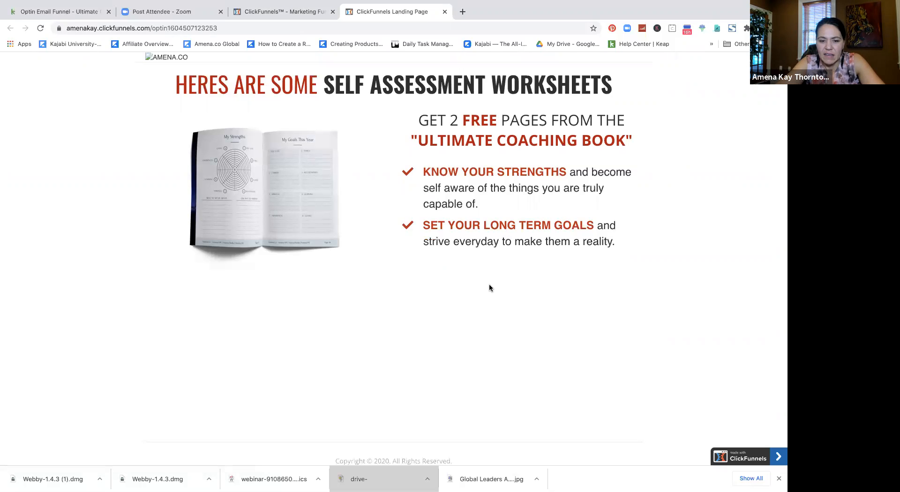
Step: Submit a test sign-up on the worksheets opt-in form with a first name and email address
{"action": "scroll", "coordinate": [489, 285], "scroll_direction": "down", "scroll_amount": 1}
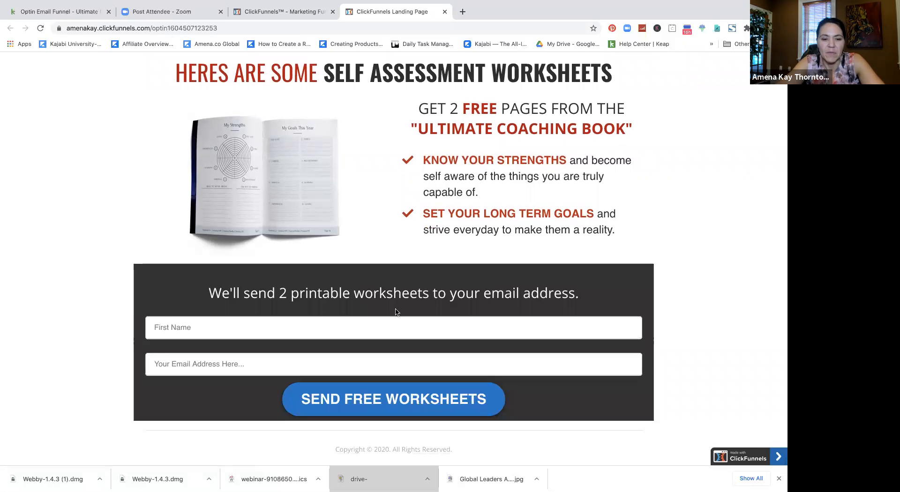
{"action": "left_click", "coordinate": [179, 329]}
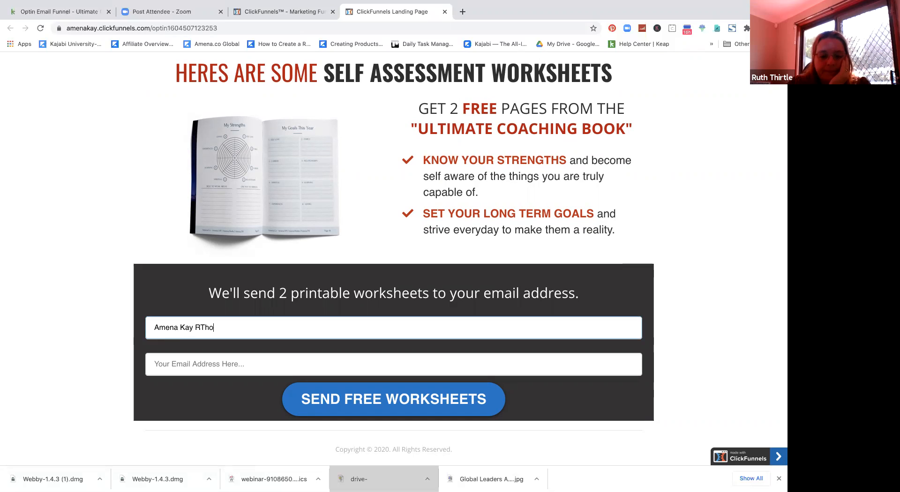
{"action": "key", "text": "Tab"}
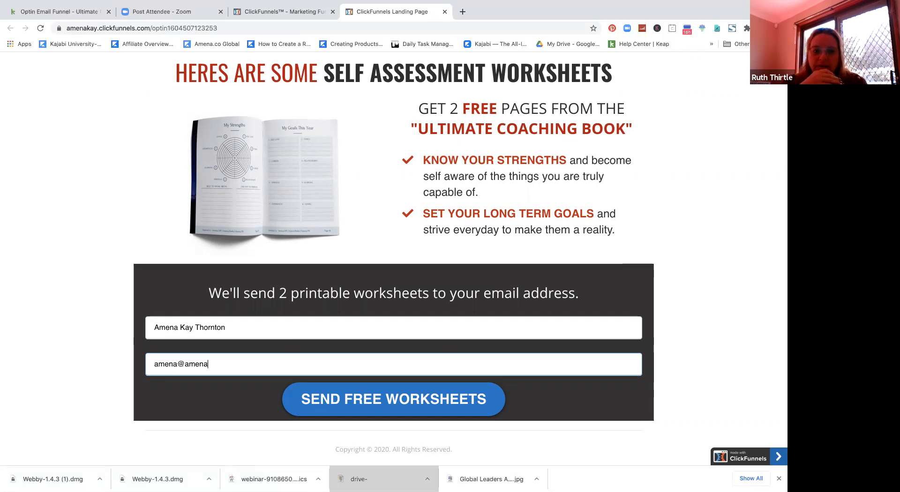
{"action": "key", "text": "Return"}
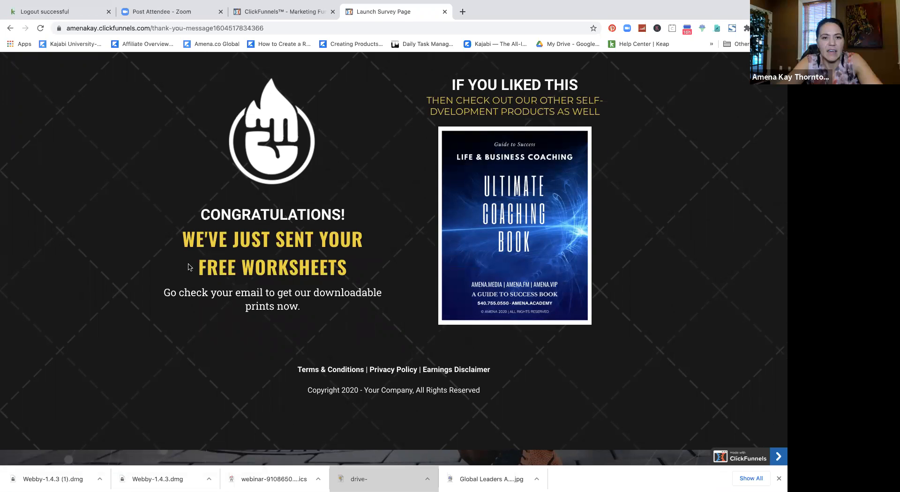
Step: Check Gmail in a new tab, revisit the thank-you page, then go to the logged-out Keap tab
{"action": "left_click", "coordinate": [463, 12]}
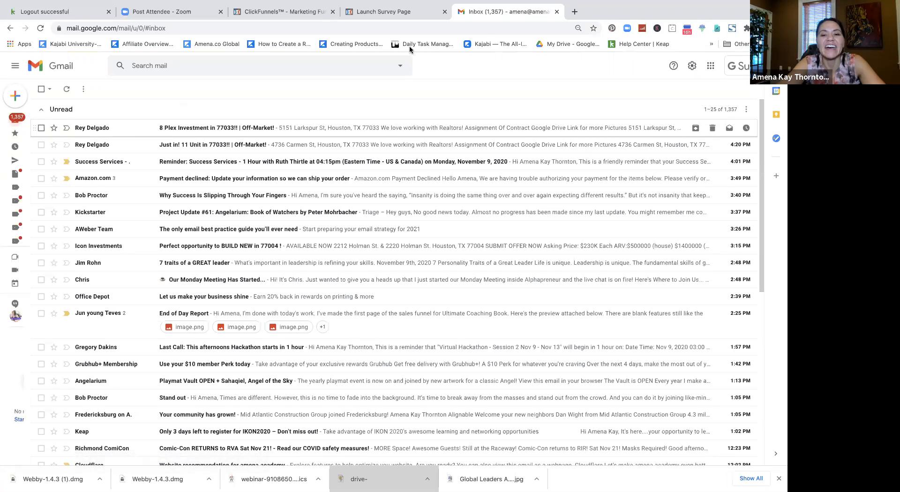
{"action": "left_click", "coordinate": [396, 13]}
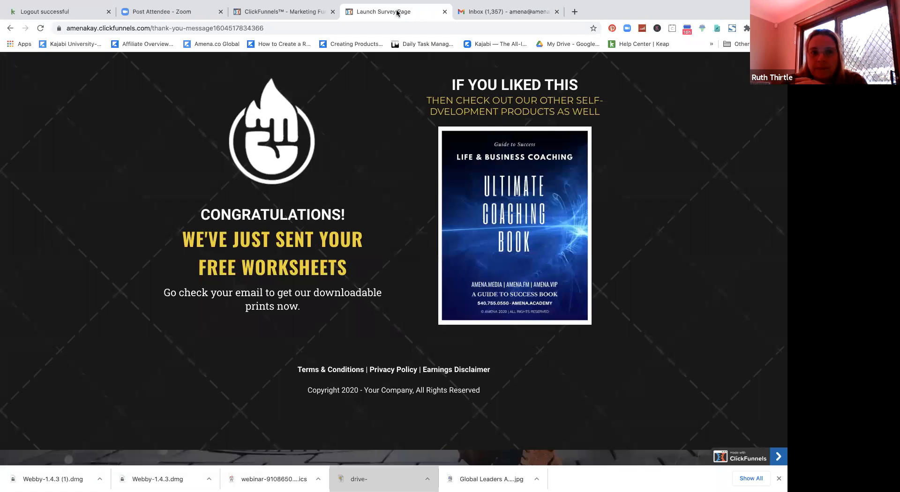
{"action": "left_click", "coordinate": [64, 13]}
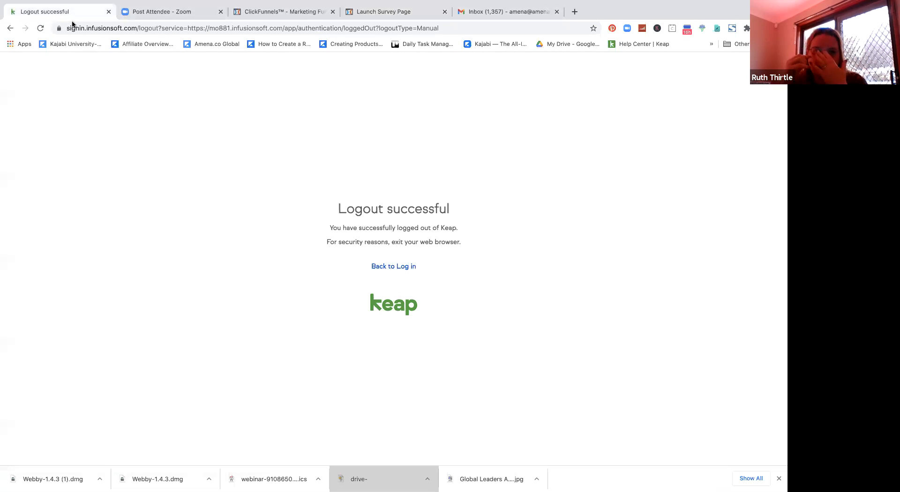
Step: Log back in to Keap with the account email and password
{"action": "left_click", "coordinate": [402, 267]}
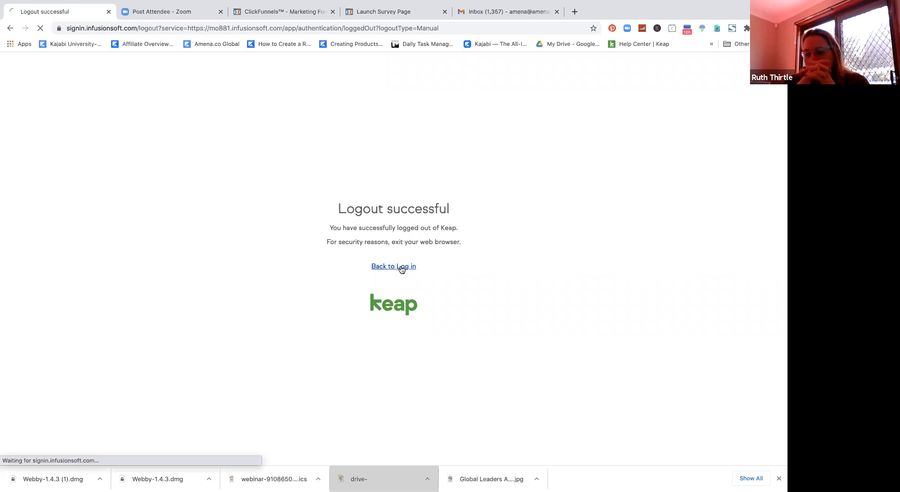
{"action": "left_click", "coordinate": [326, 200]}
{"action": "type", "text": "•••••••"}
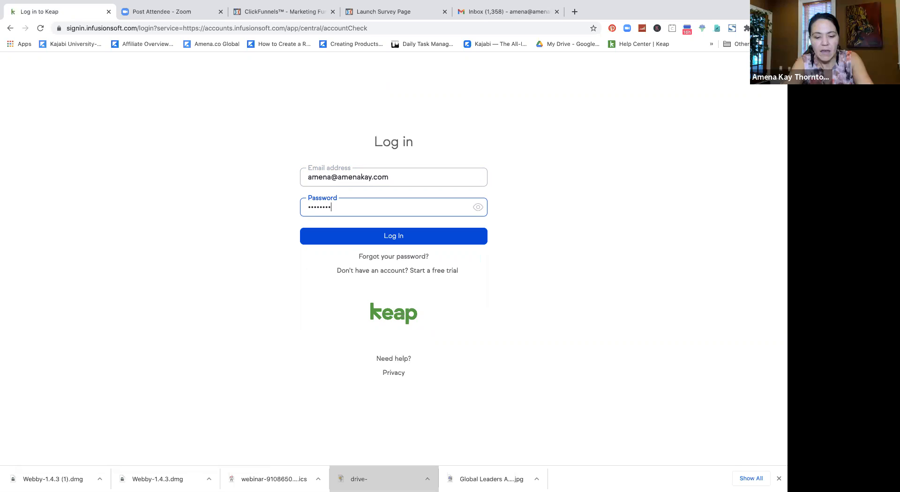
{"action": "type", "text": "••••"}
{"action": "key", "text": "Return"}
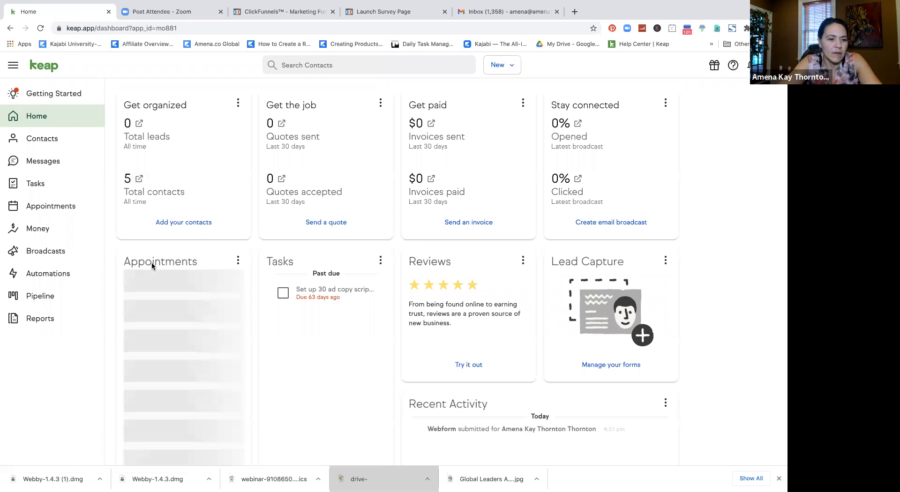
Step: Open the Optin Email Funnel - Ultimate Coaching Session automation in the campaign builder
{"action": "left_click", "coordinate": [31, 273]}
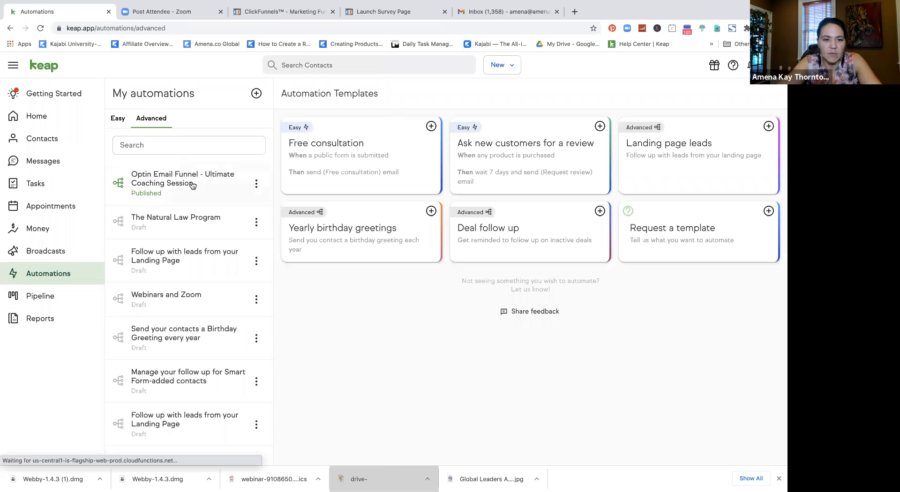
{"action": "left_click", "coordinate": [192, 185]}
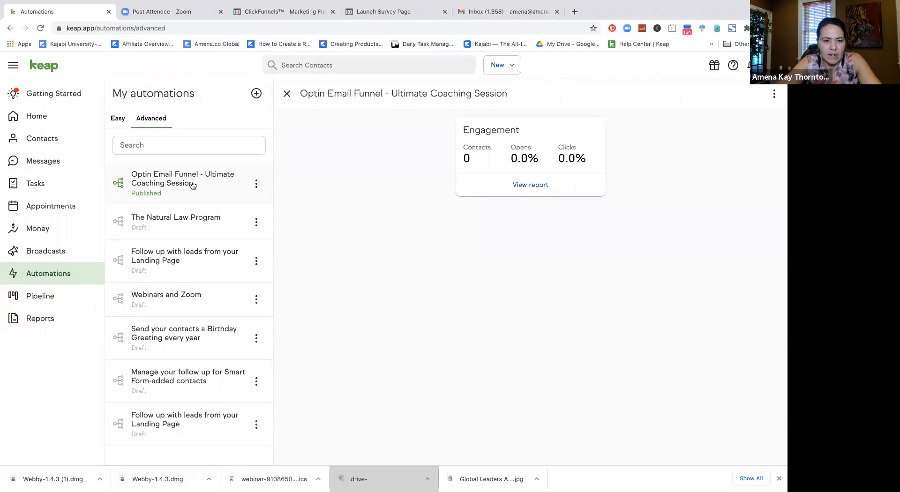
{"action": "left_click", "coordinate": [166, 182]}
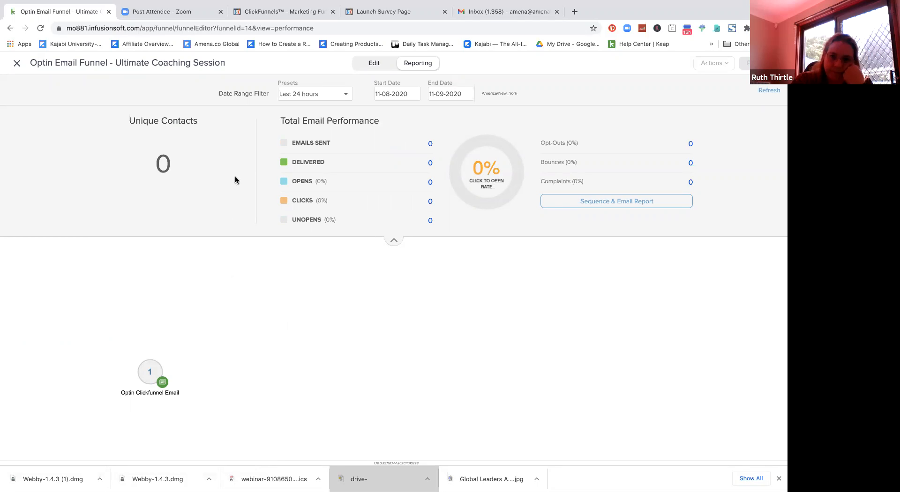
Step: In edit mode, add a new sequence connected after the Optin Clickfunnel Email goal
{"action": "left_click", "coordinate": [371, 72]}
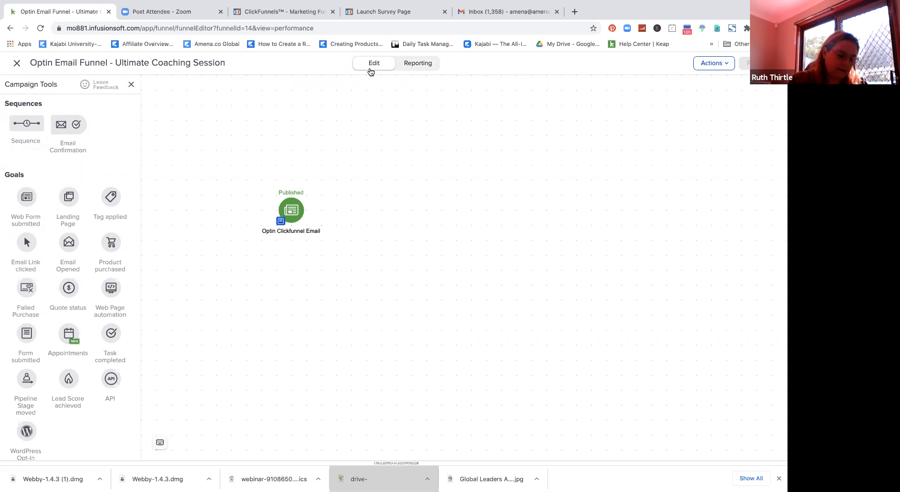
{"action": "left_click_drag", "start_coordinate": [21, 126], "coordinate": [308, 209]}
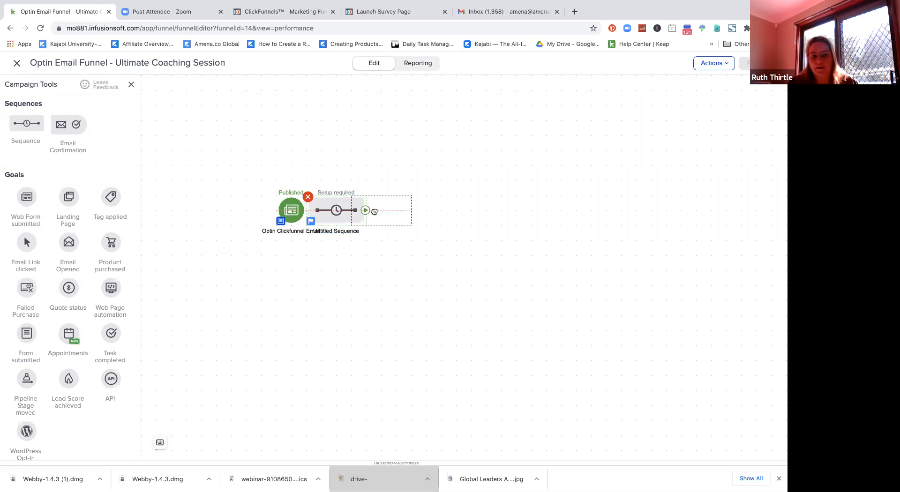
{"action": "left_click_drag", "start_coordinate": [374, 211], "coordinate": [375, 214]}
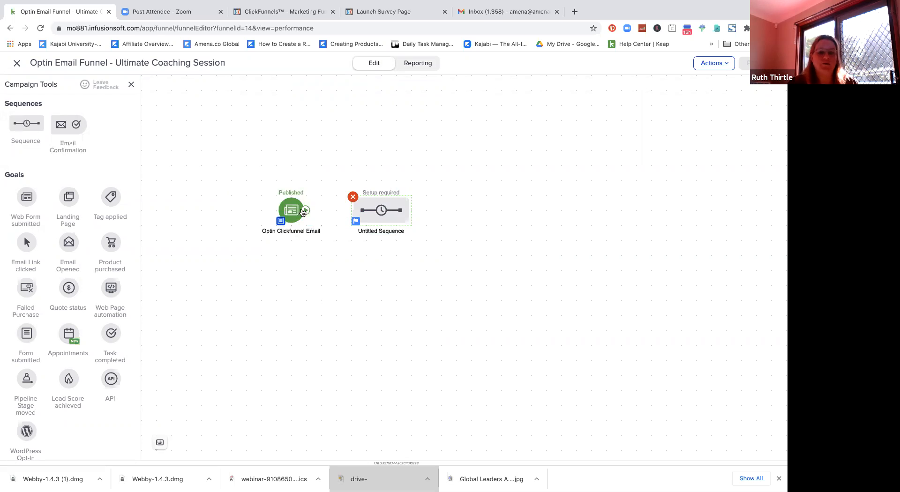
{"action": "mouse_move", "coordinate": [322, 213]}
{"action": "left_click_drag", "start_coordinate": [317, 222], "coordinate": [357, 214]}
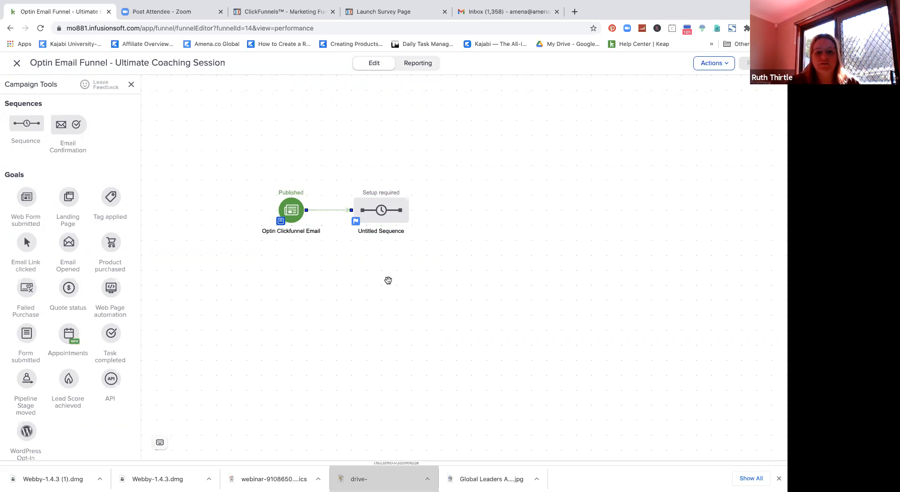
Step: Rename the sequence 'Email Nurture' and open it for editing
{"action": "mouse_move", "coordinate": [378, 216]}
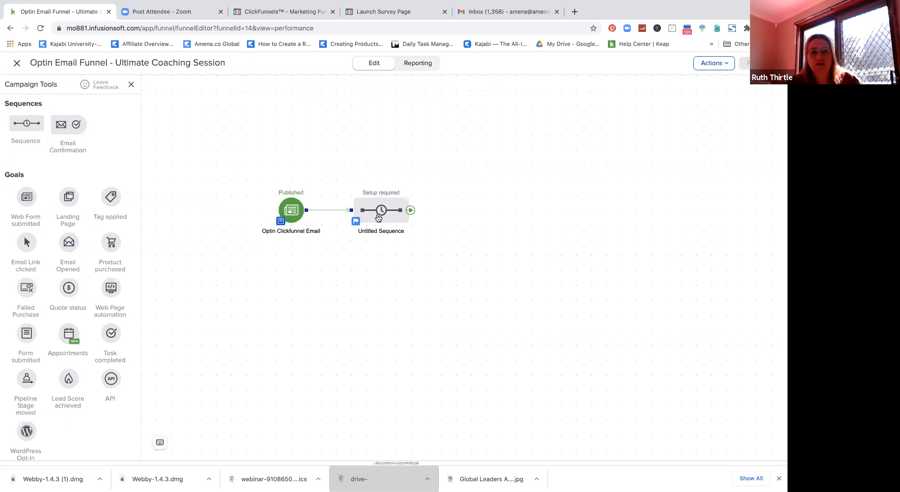
{"action": "double_click", "coordinate": [382, 230]}
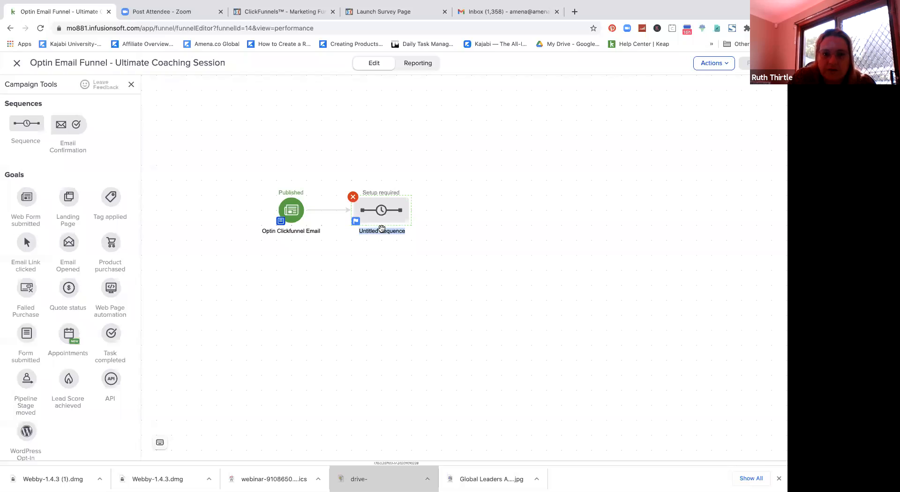
{"action": "type", "text": "Email"}
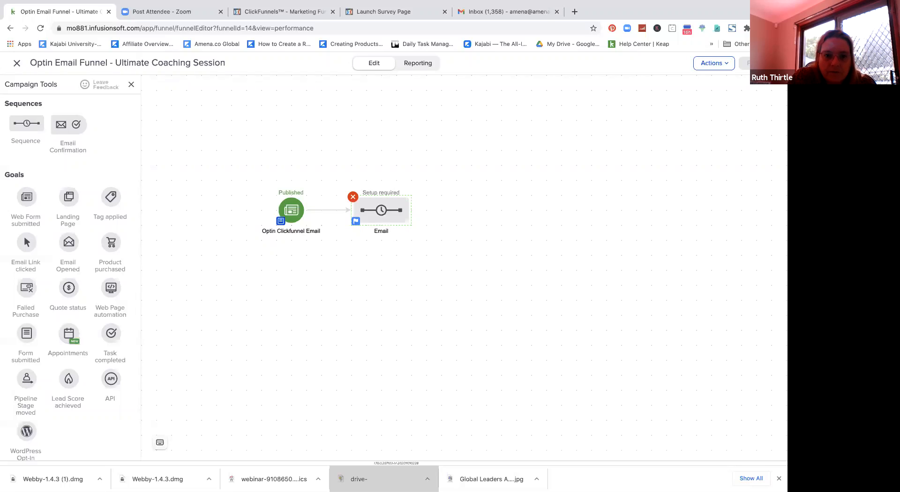
{"action": "type", "text": " Nature"}
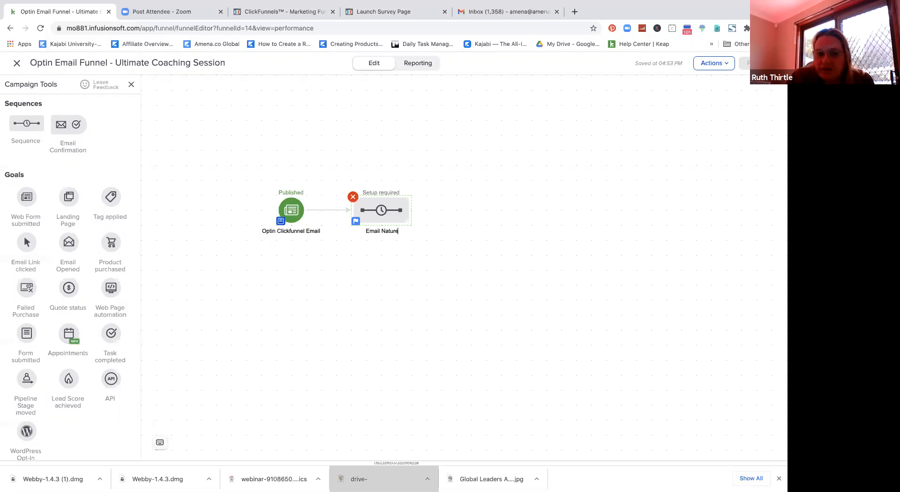
{"action": "key", "text": "BackSpace"}
{"action": "key", "text": "BackSpace"}
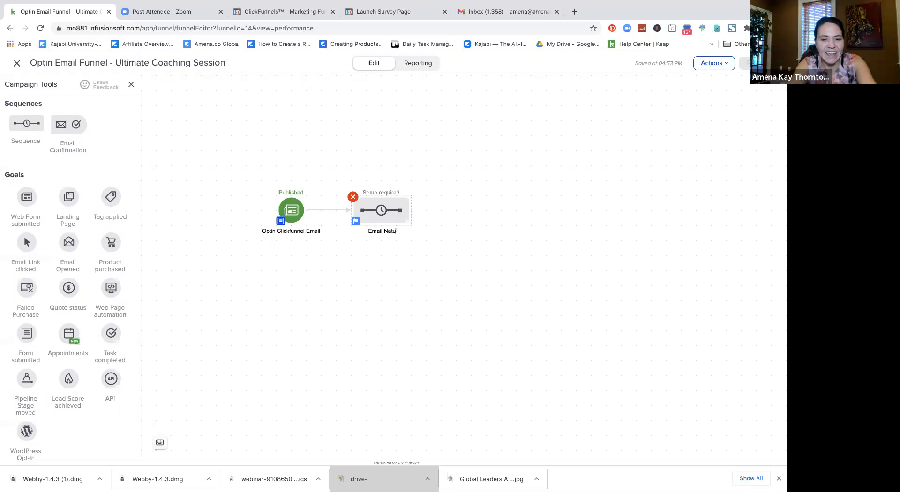
{"action": "key", "text": "BackSpace"}
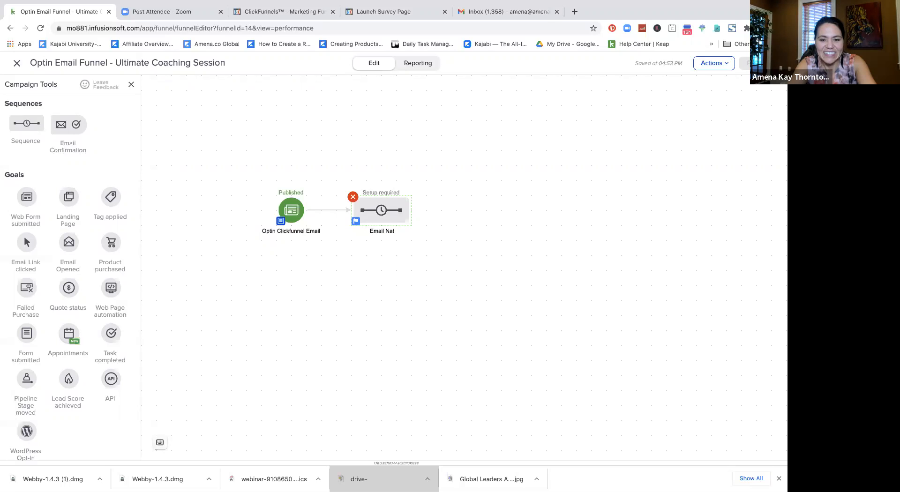
{"action": "key", "text": "BackSpace"}
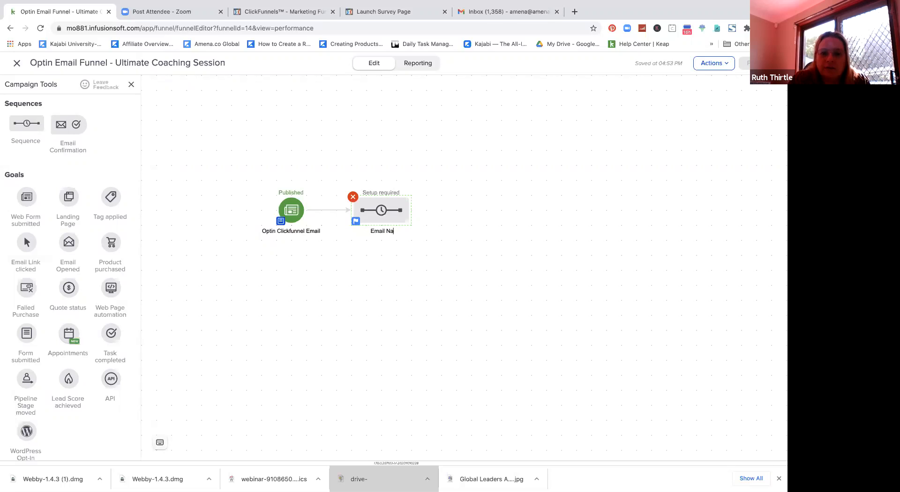
{"action": "key", "text": "BackSpace"}
{"action": "type", "text": "urture"}
{"action": "left_click", "coordinate": [409, 277]}
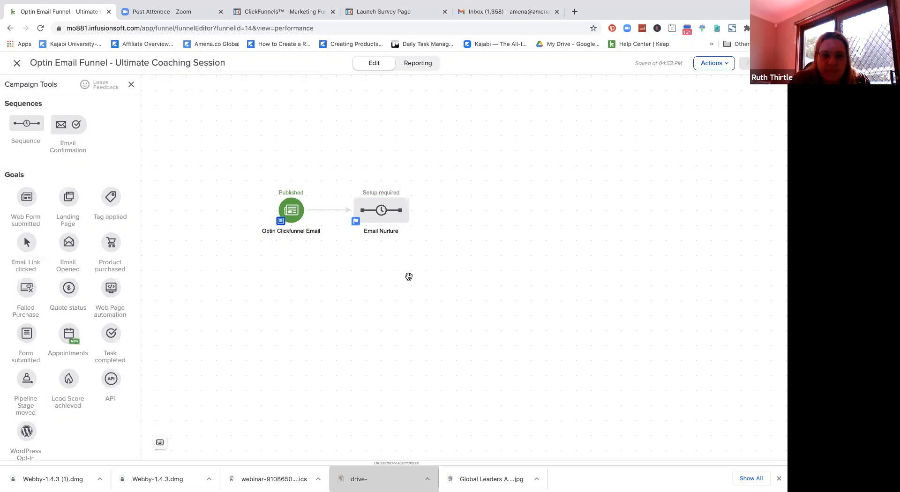
{"action": "left_click", "coordinate": [387, 213]}
{"action": "left_click", "coordinate": [387, 213]}
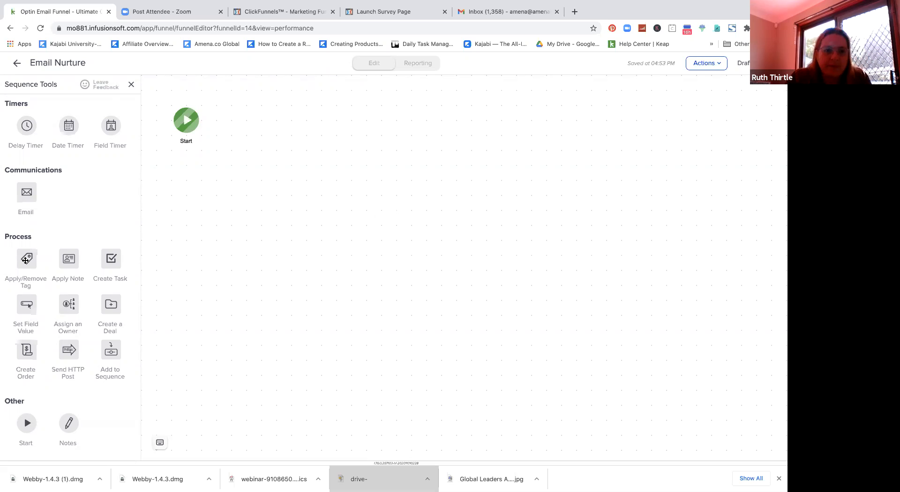
Step: Link an Apply/Remove Tag step after Start, then view ClickFunnels' Free Download automation events
{"action": "left_click_drag", "start_coordinate": [26, 260], "coordinate": [252, 121]}
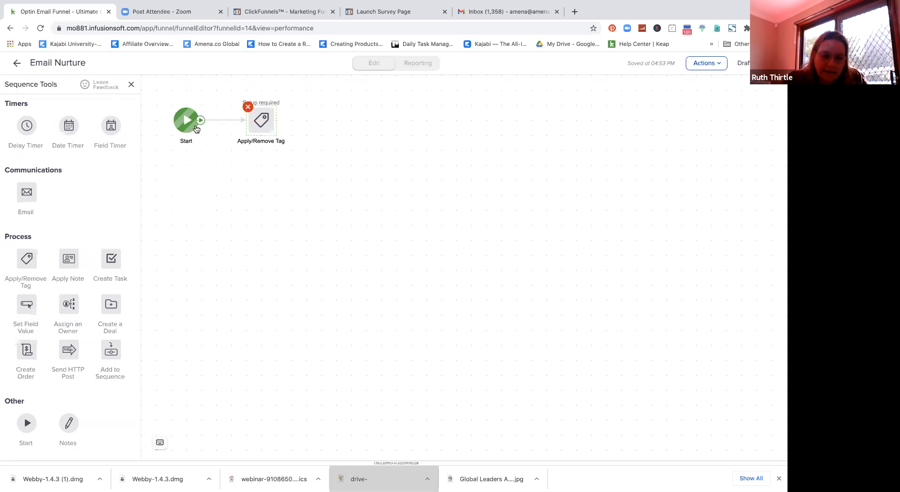
{"action": "left_click", "coordinate": [249, 124]}
{"action": "left_click_drag", "start_coordinate": [249, 126], "coordinate": [195, 121]}
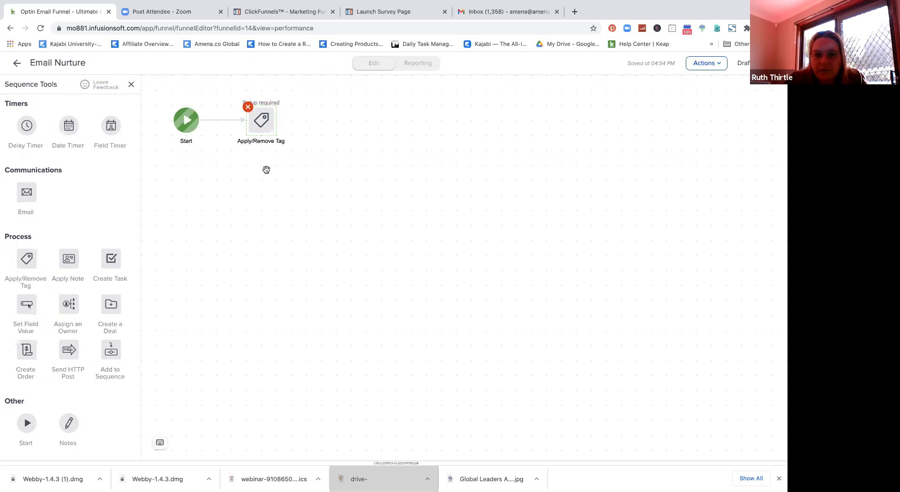
{"action": "left_click", "coordinate": [283, 9]}
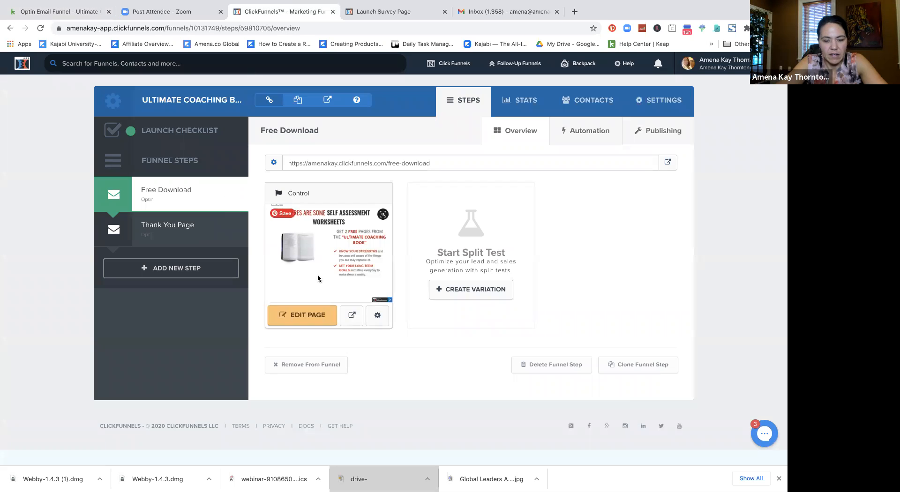
{"action": "left_click", "coordinate": [597, 136]}
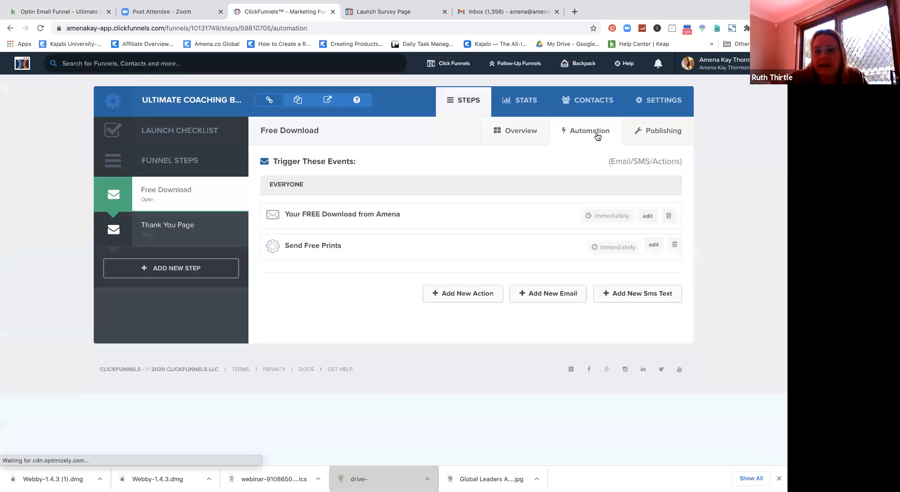
Step: Return from the Free Download step's automation events to its overview
{"action": "left_click", "coordinate": [510, 138]}
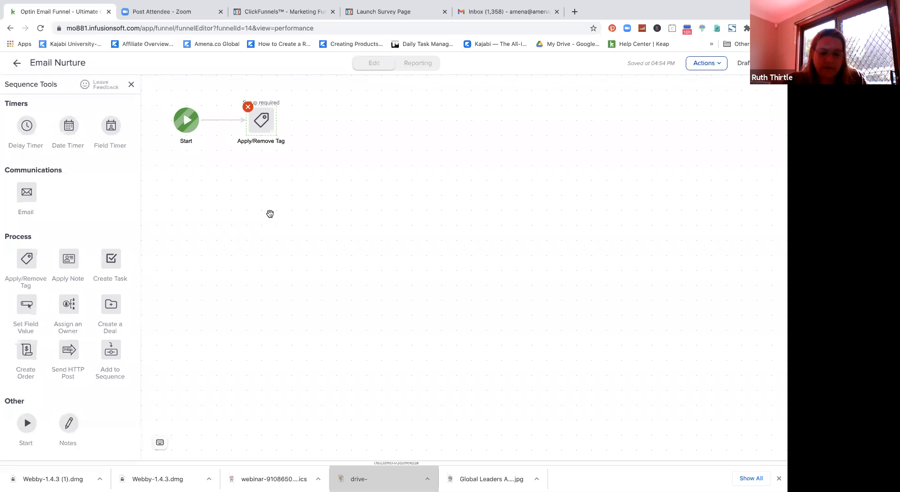
Step: Have the tag step apply a newly created tag 'New Lead for Coaching Workbook'
{"action": "double_click", "coordinate": [261, 121]}
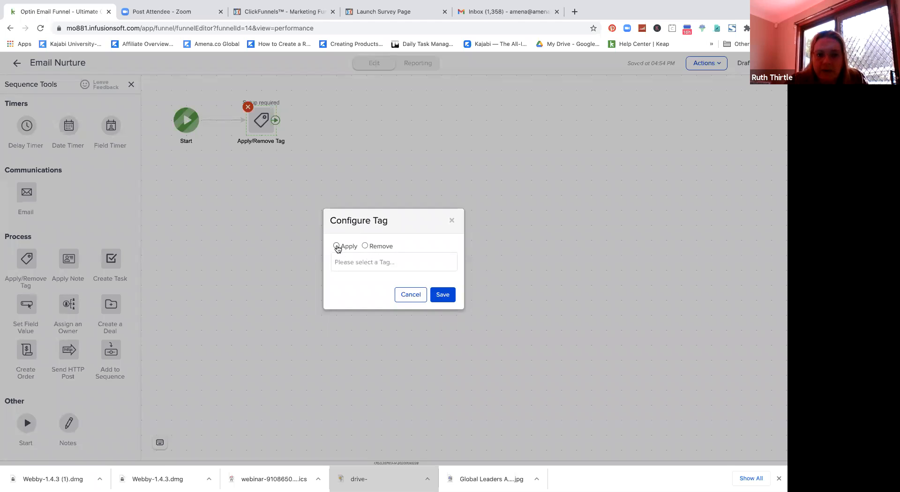
{"action": "left_click", "coordinate": [336, 246]}
{"action": "left_click", "coordinate": [346, 260]}
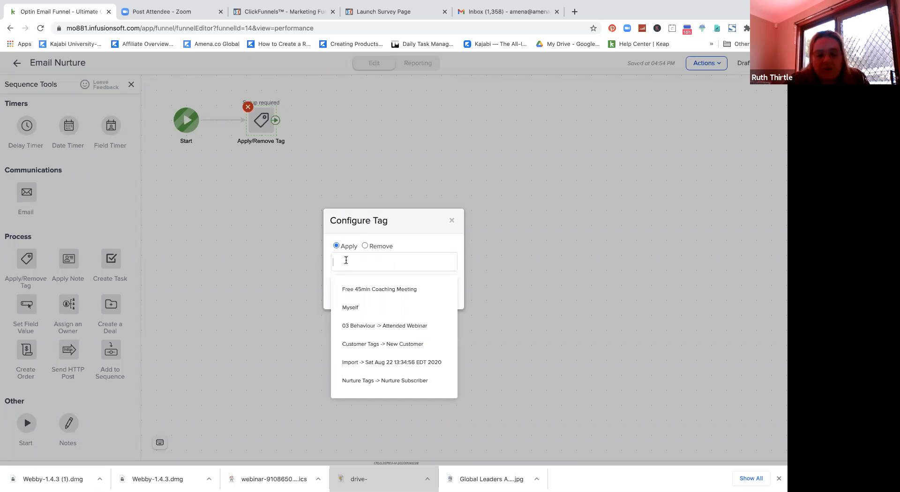
{"action": "type", "text": "New Lead"}
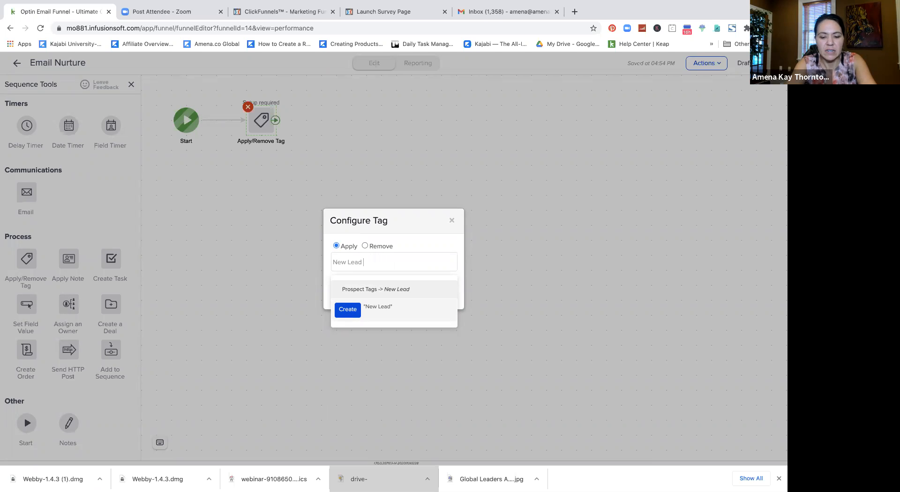
{"action": "type", "text": " Coachin"}
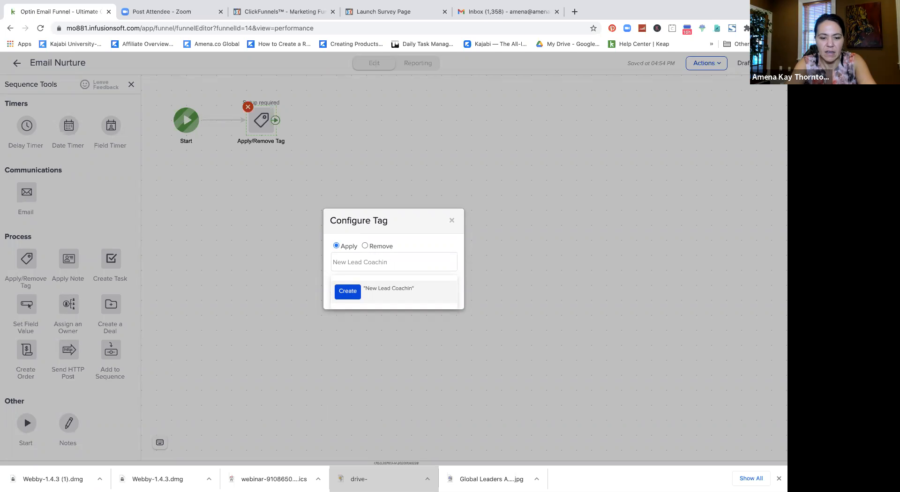
{"action": "type", "text": "fg"}
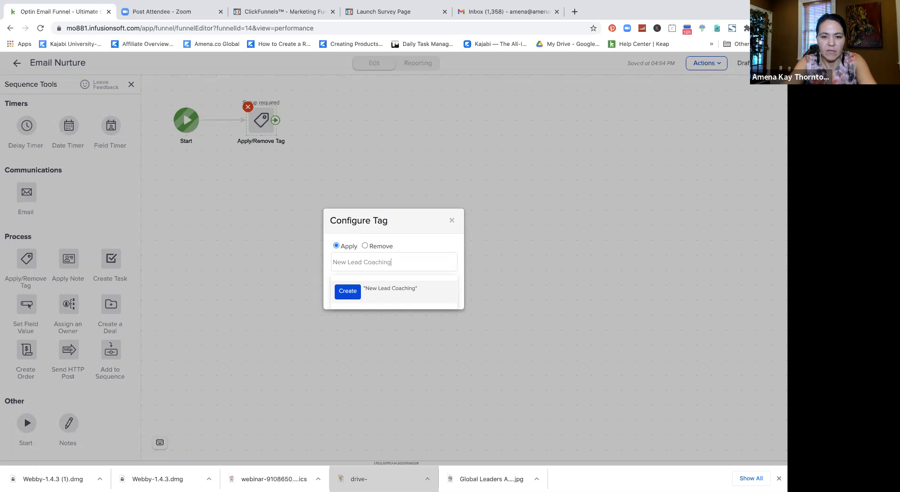
{"action": "left_click", "coordinate": [362, 262]}
{"action": "type", "text": "for"}
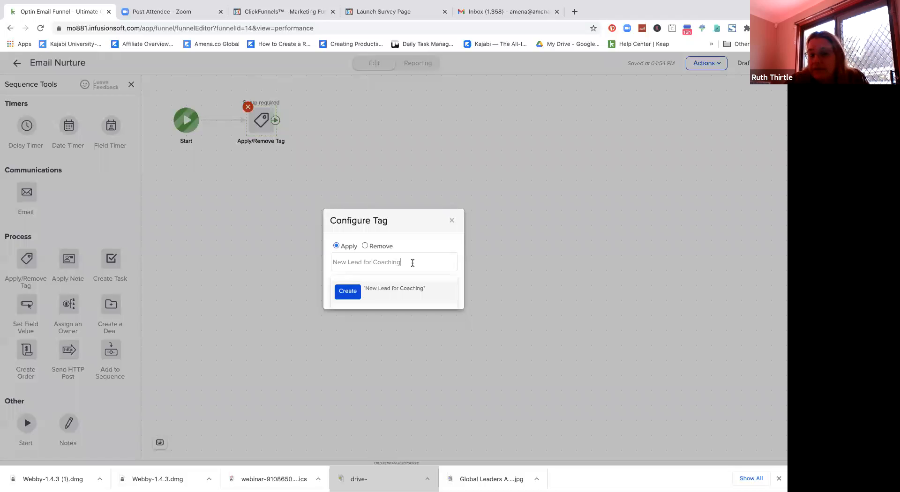
{"action": "type", "text": "W"}
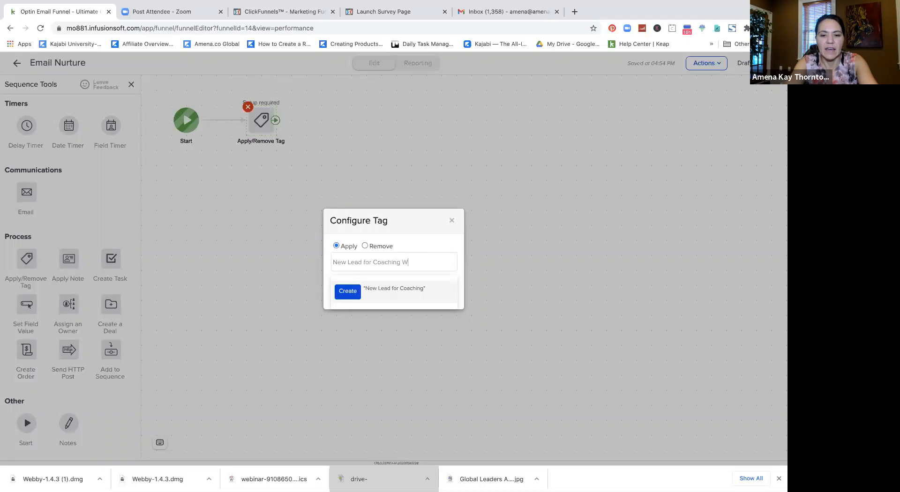
{"action": "type", "text": "orkbook"}
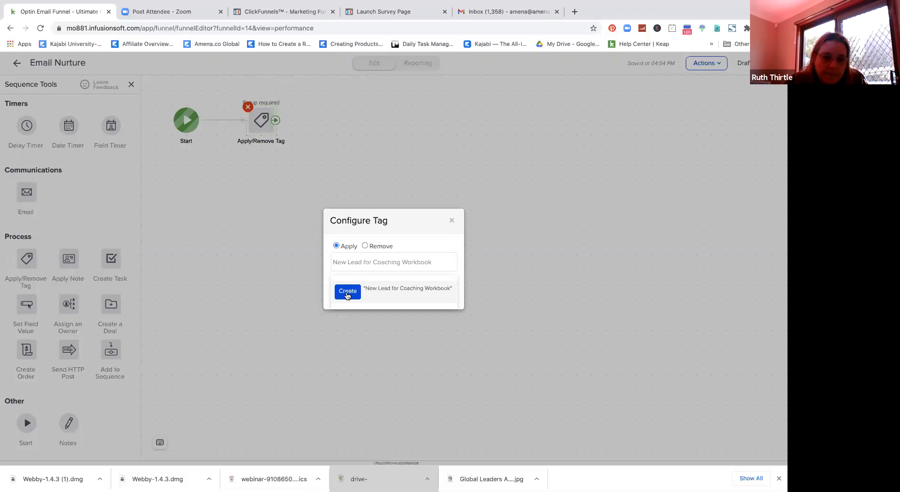
{"action": "left_click", "coordinate": [347, 292]}
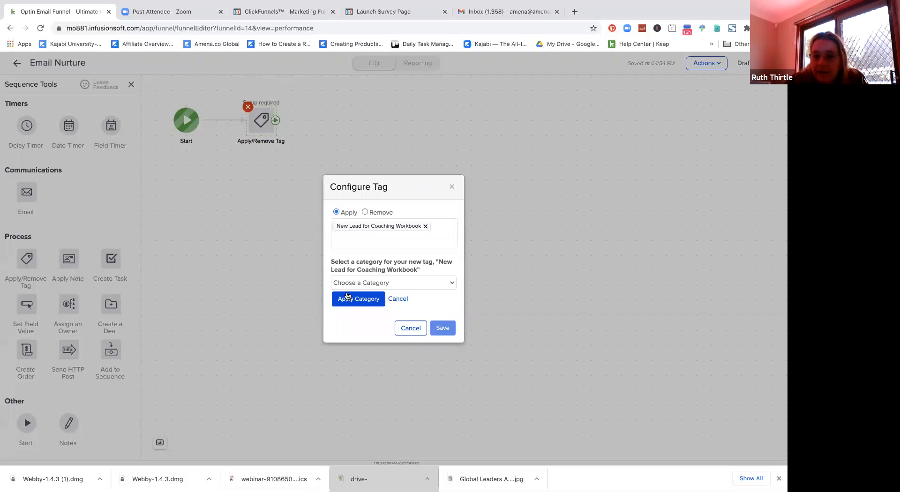
Step: File the new tag under Prospect Tags and save the tag step
{"action": "left_click", "coordinate": [373, 283]}
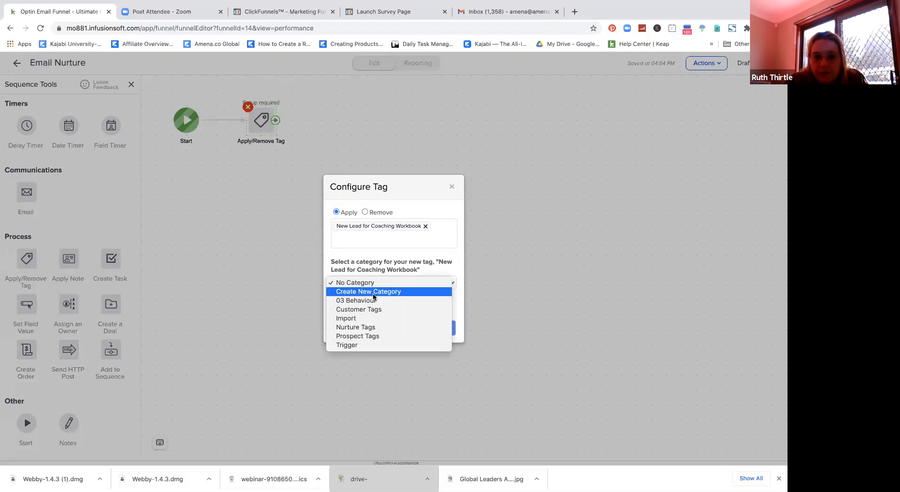
{"action": "left_click", "coordinate": [385, 336]}
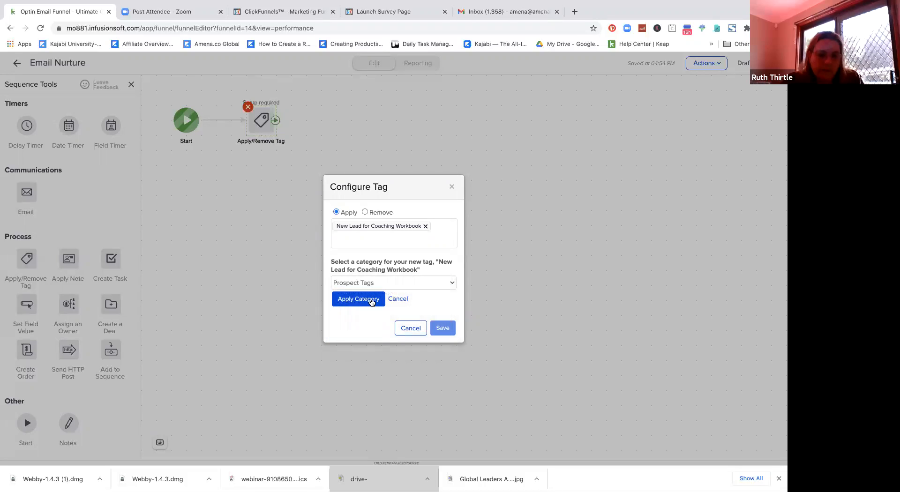
{"action": "left_click", "coordinate": [372, 300]}
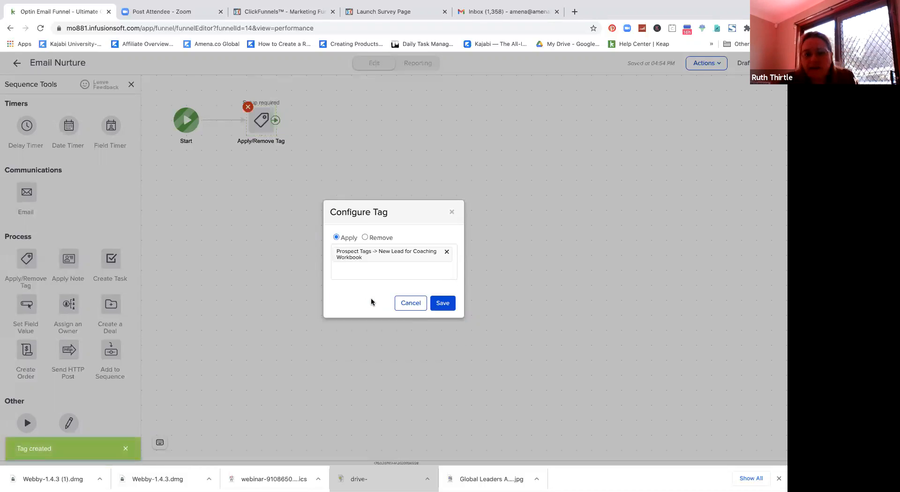
{"action": "left_click", "coordinate": [448, 302]}
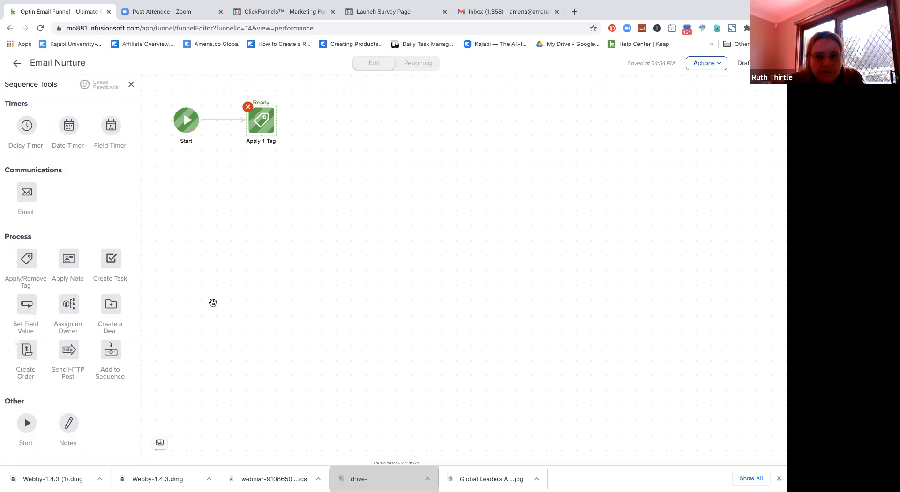
Step: Drop an Email step after Apply 1 Tag and name it 'Send Offer Pages'
{"action": "left_click_drag", "start_coordinate": [35, 189], "coordinate": [324, 113]}
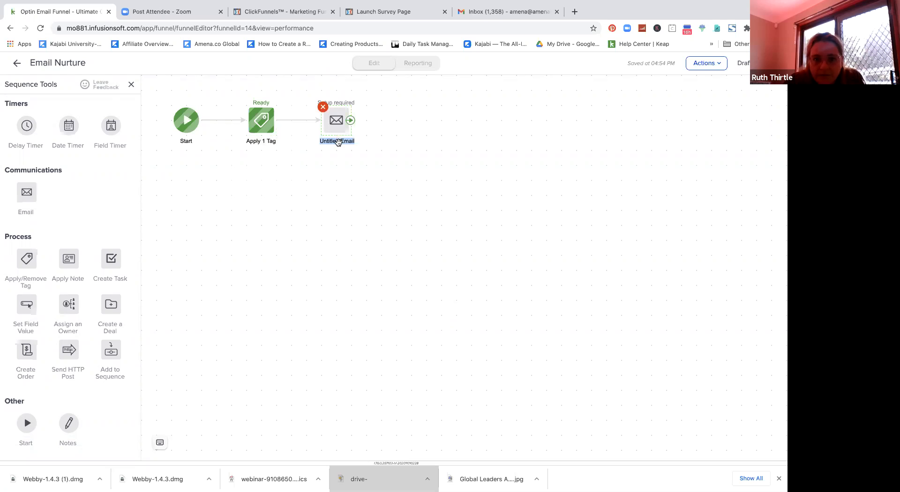
{"action": "type", "text": "Se"}
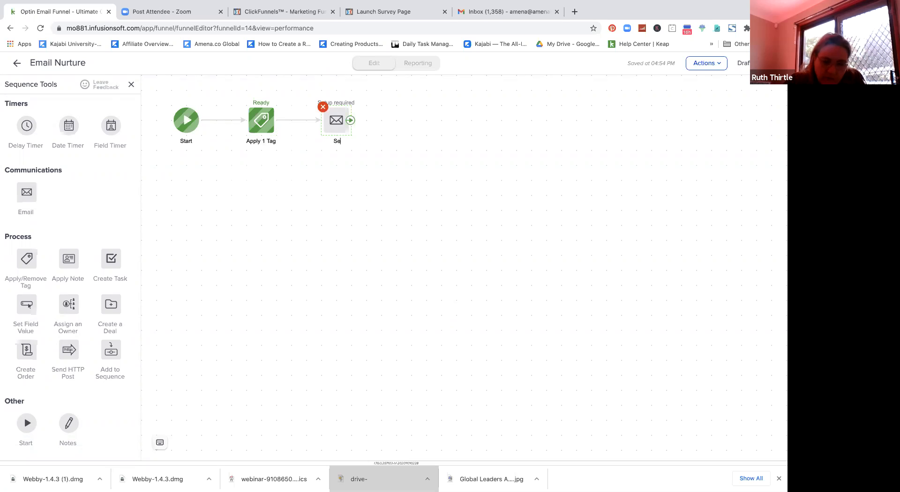
{"action": "type", "text": "nd"}
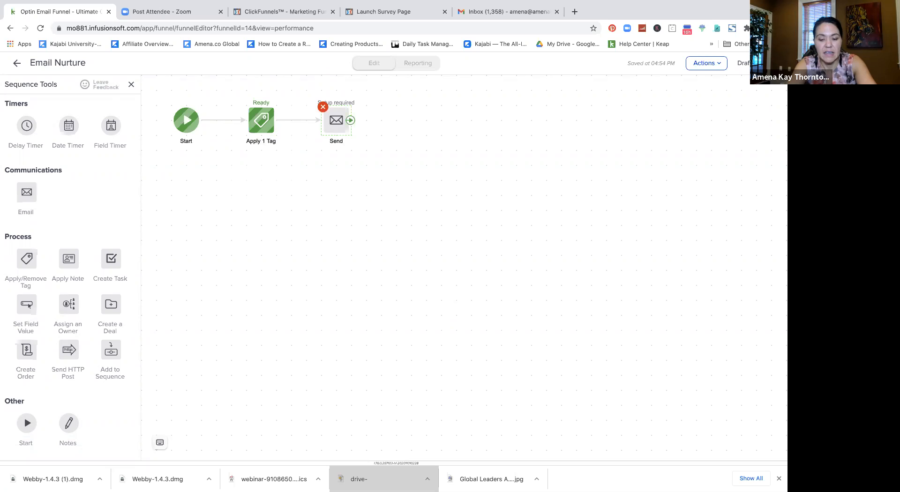
{"action": "type", "text": "Offer P"}
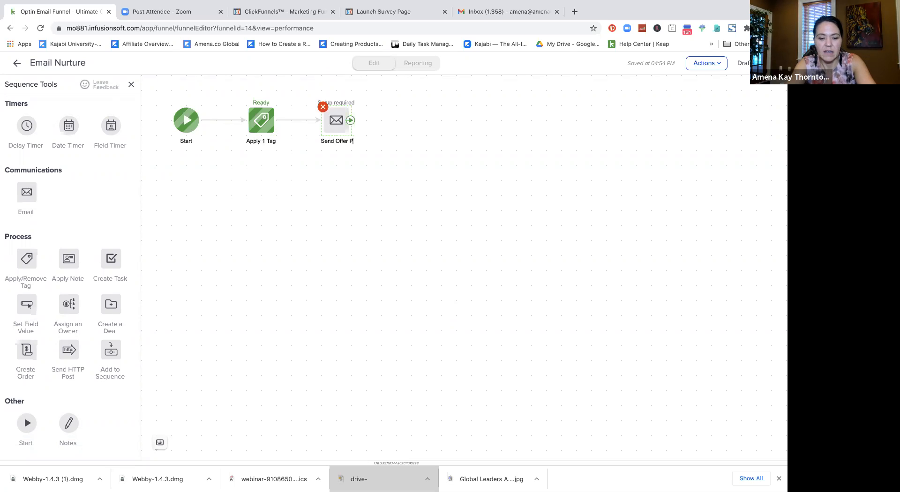
{"action": "type", "text": "ages"}
{"action": "left_click", "coordinate": [354, 177]}
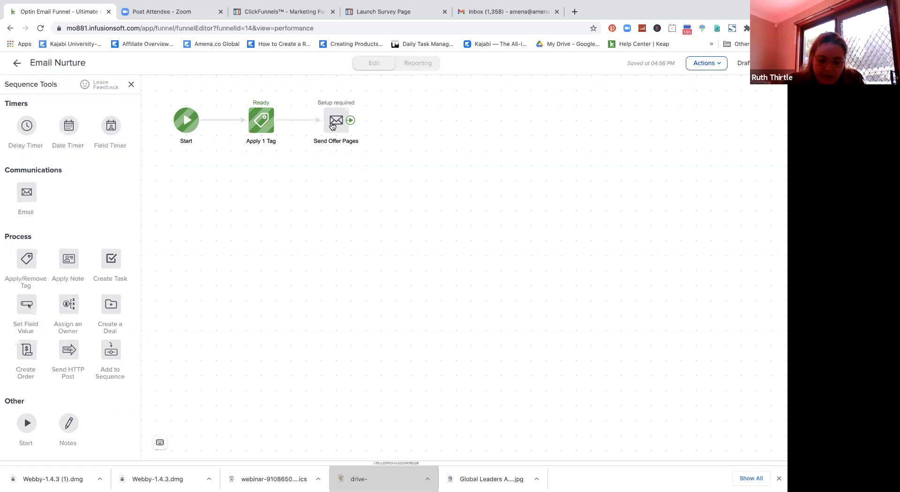
Step: Apply the Simple Text template to Send Offer Pages, then reopen the email from the sequence
{"action": "double_click", "coordinate": [332, 126]}
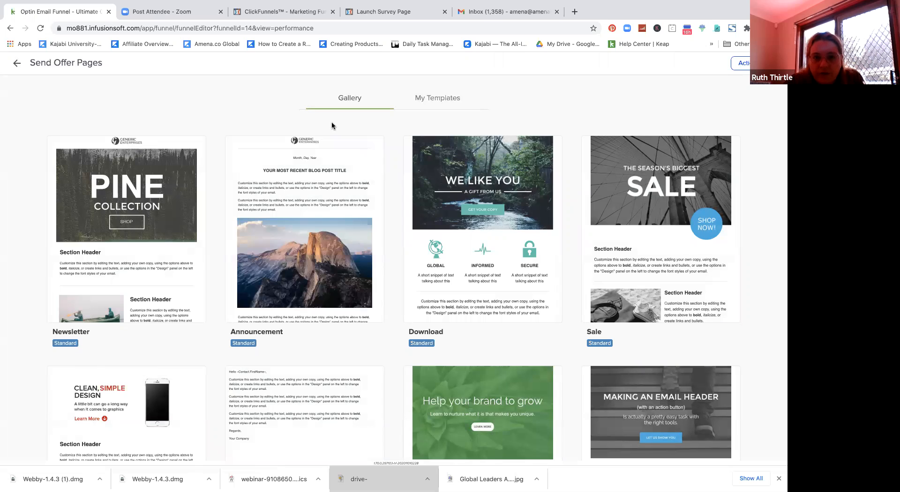
{"action": "mouse_move", "coordinate": [330, 144]}
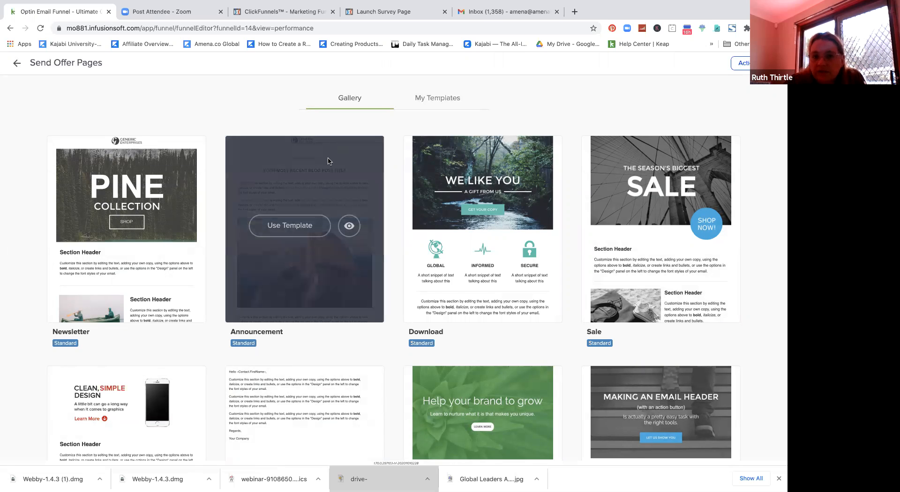
{"action": "mouse_move", "coordinate": [278, 384]}
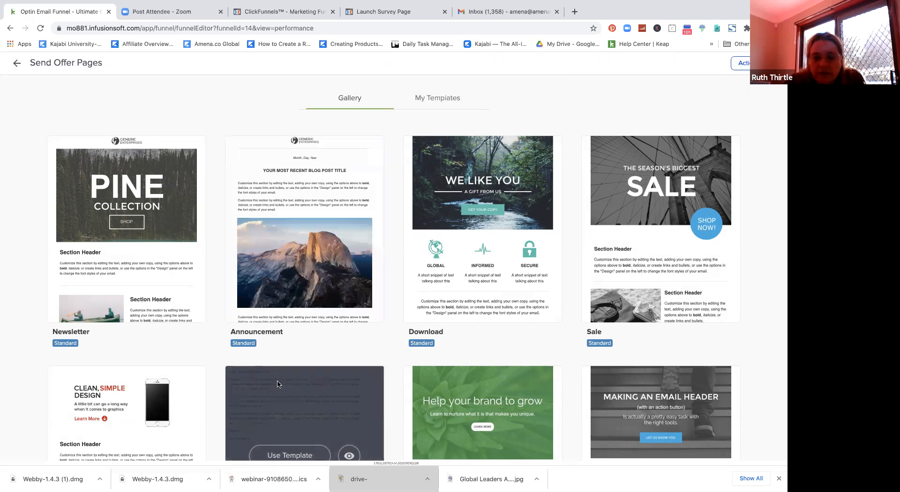
{"action": "scroll", "coordinate": [278, 385], "scroll_direction": "down", "scroll_amount": 5}
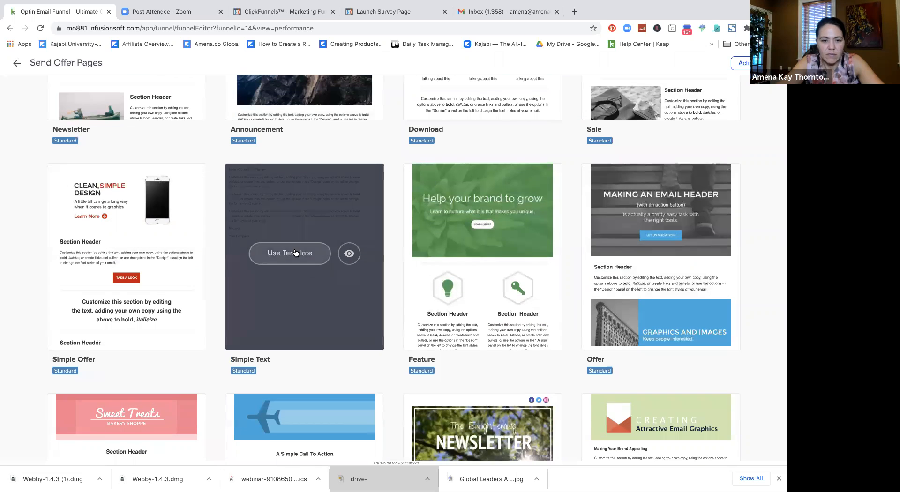
{"action": "left_click", "coordinate": [295, 253]}
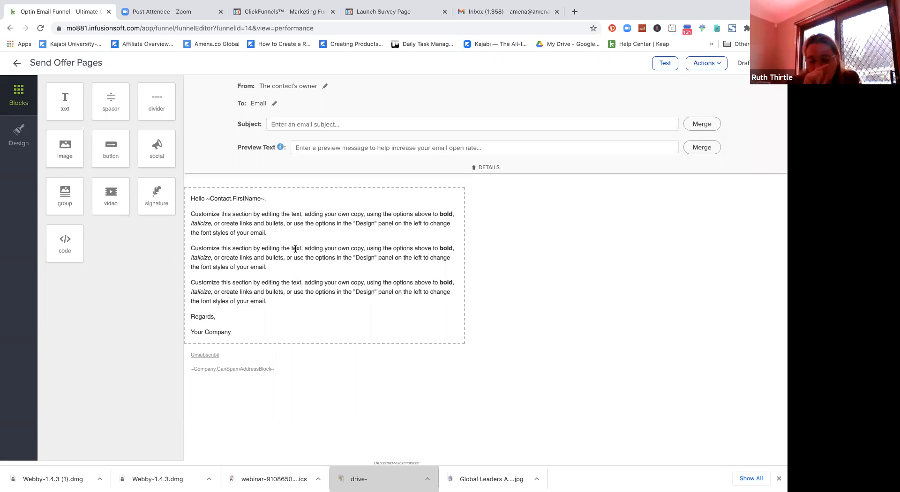
{"action": "left_click", "coordinate": [17, 64]}
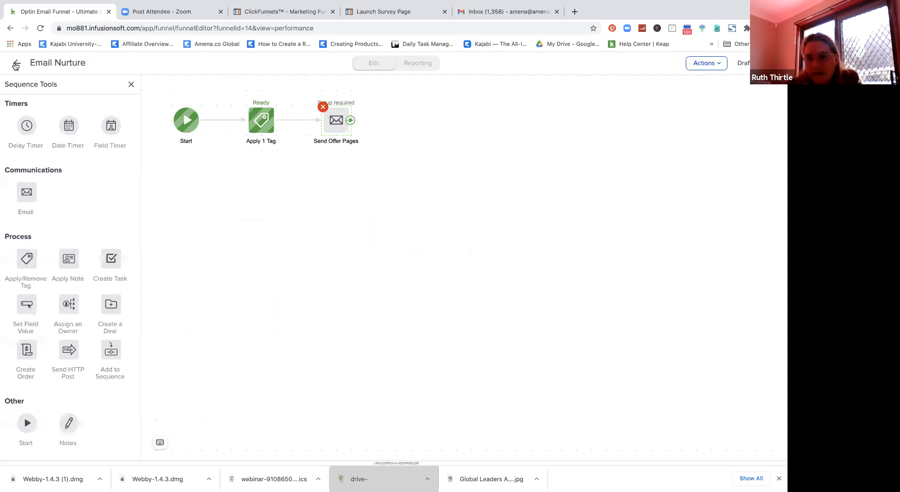
{"action": "double_click", "coordinate": [336, 123]}
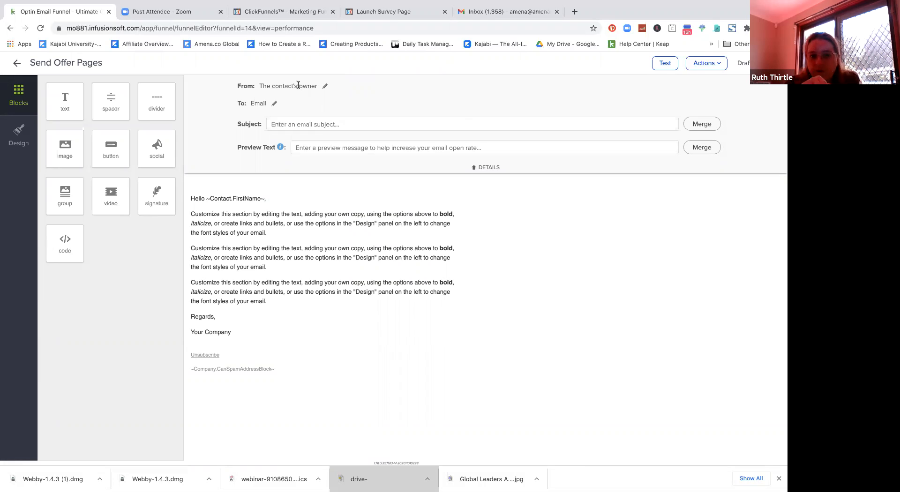
Step: Change the sender to 'Other...' with a custom sender name and email address
{"action": "left_click", "coordinate": [325, 87]}
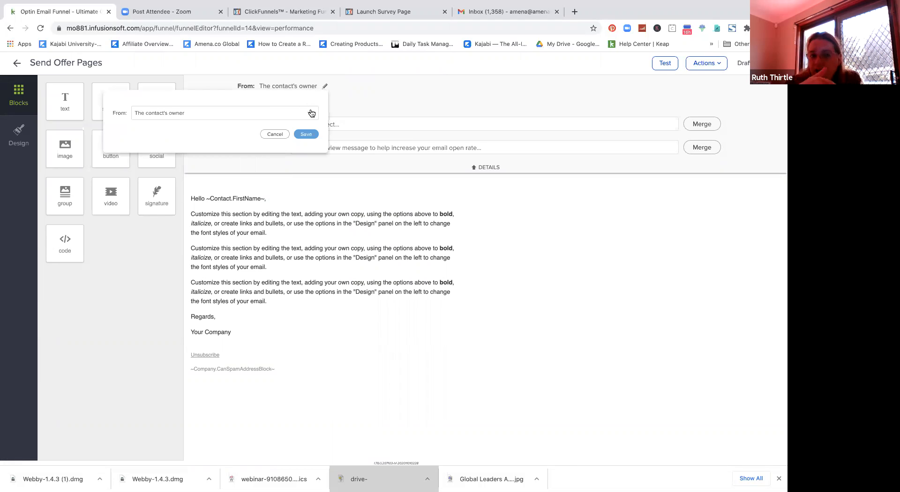
{"action": "left_click", "coordinate": [311, 113]}
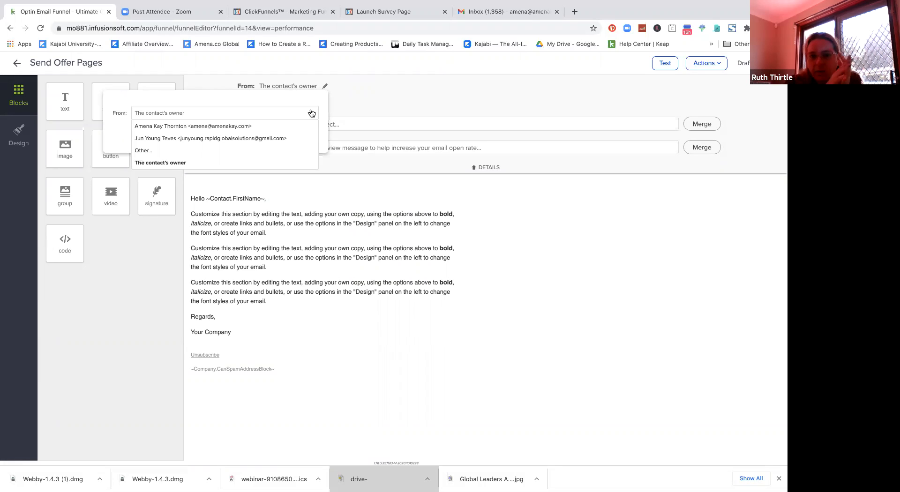
{"action": "left_click", "coordinate": [195, 151]}
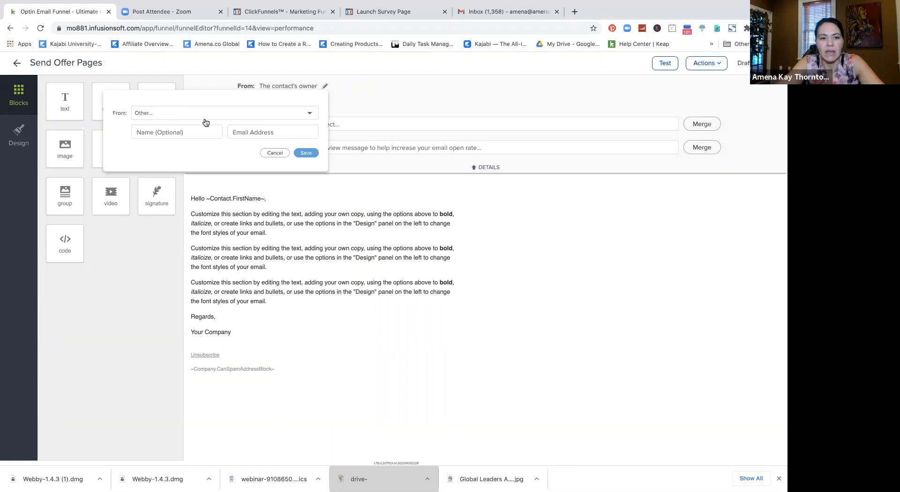
{"action": "left_click", "coordinate": [203, 131]}
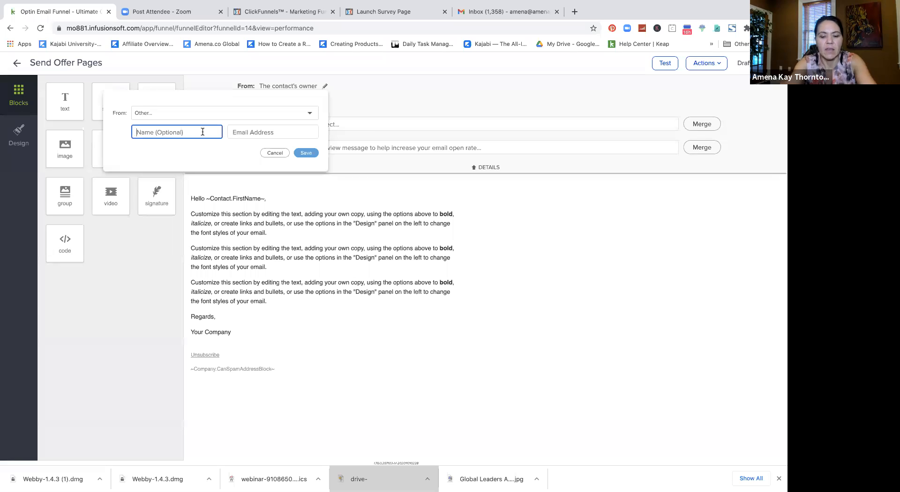
{"action": "type", "text": "Amena"}
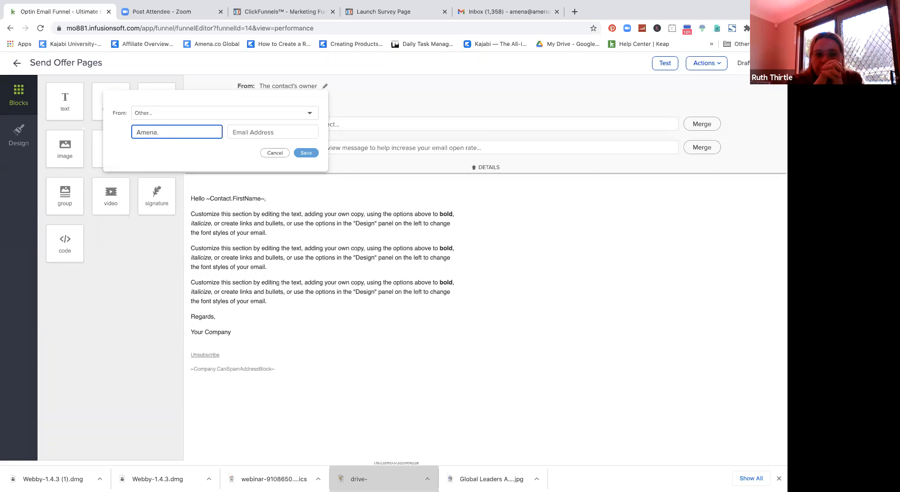
{"action": "type", "text": " Globel"}
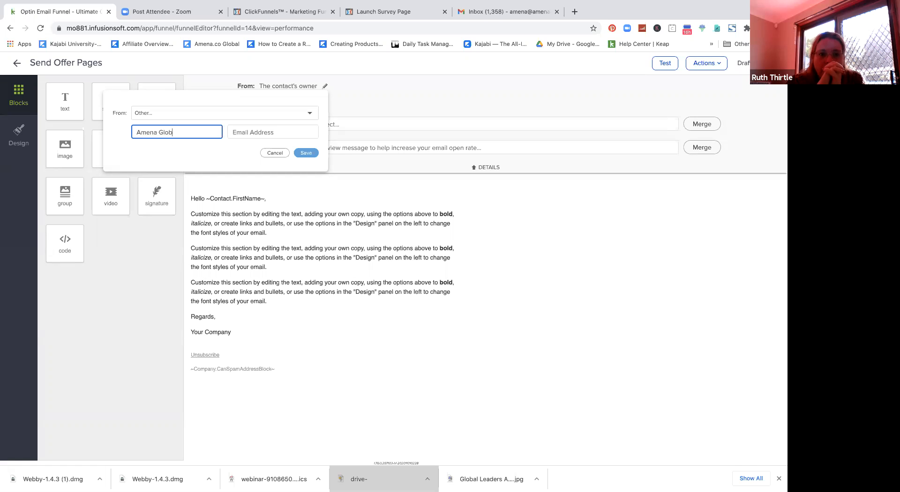
{"action": "key", "text": "BackSpace"}
{"action": "key", "text": "BackSpace"}
{"action": "type", "text": "al"}
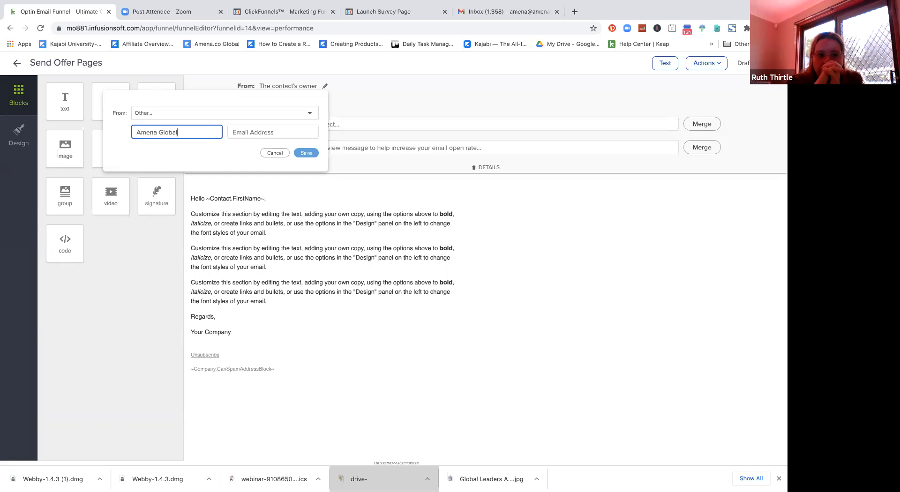
{"action": "left_click", "coordinate": [257, 132]}
{"action": "type", "text": "contact"}
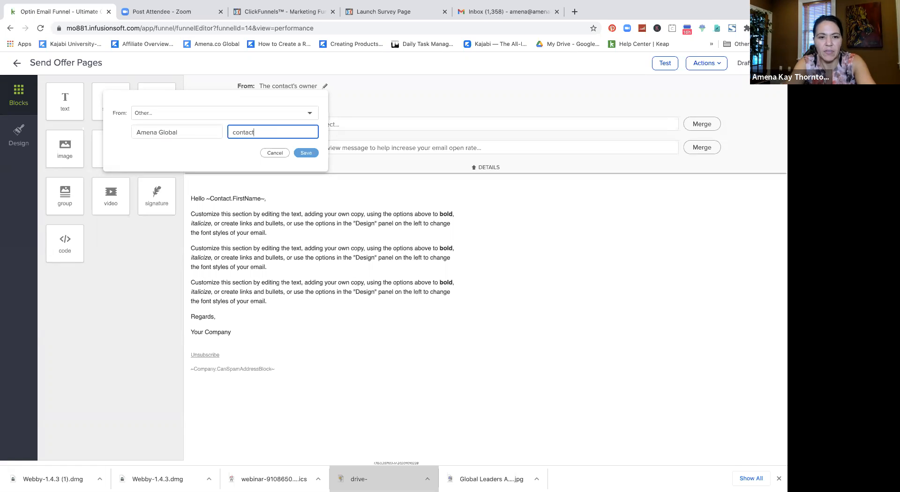
{"action": "type", "text": "@amena"}
{"action": "key", "text": "BackSpace"}
{"action": "key", "text": "BackSpace"}
{"action": "key", "text": "BackSpace"}
{"action": "key", "text": "BackSpace"}
{"action": "key", "text": "BackSpace"}
{"action": "key", "text": "BackSpace"}
{"action": "key", "text": "BackSpace"}
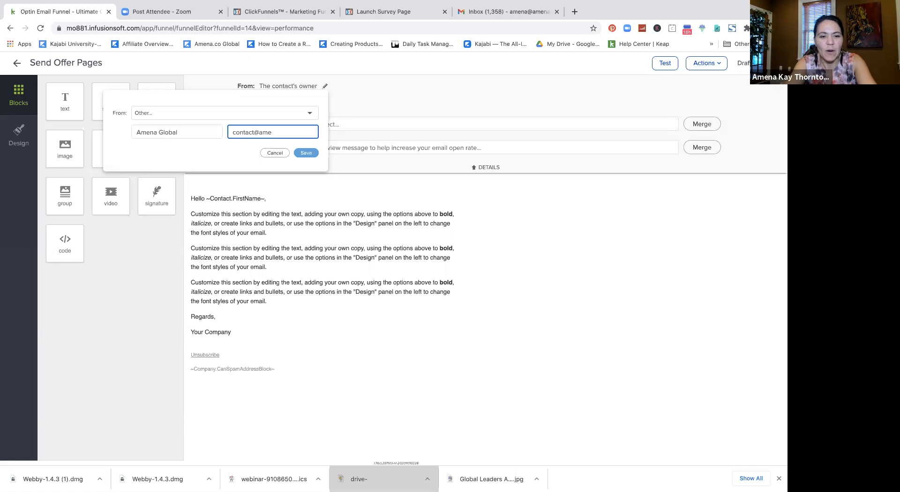
{"action": "key", "text": "BackSpace"}
{"action": "key", "text": "BackSpace"}
{"action": "key", "text": "BackSpace"}
{"action": "key", "text": "BackSpace"}
{"action": "key", "text": "BackSpace"}
{"action": "key", "text": "BackSpace"}
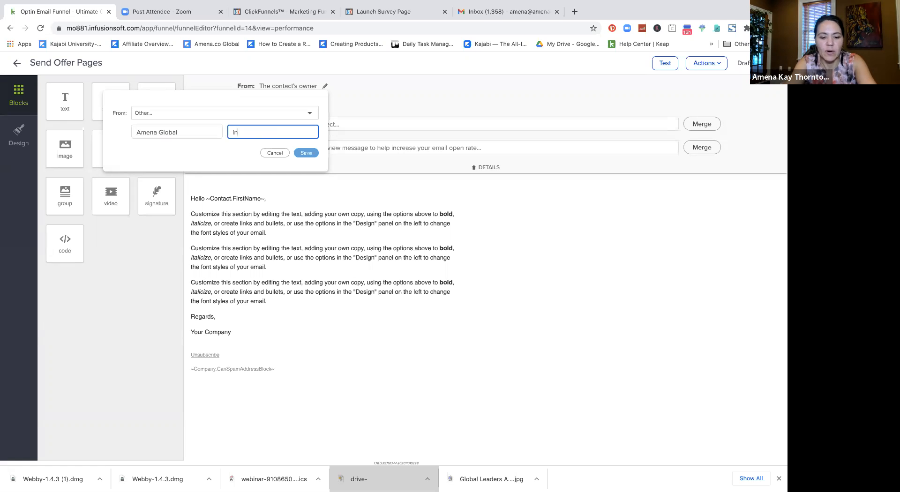
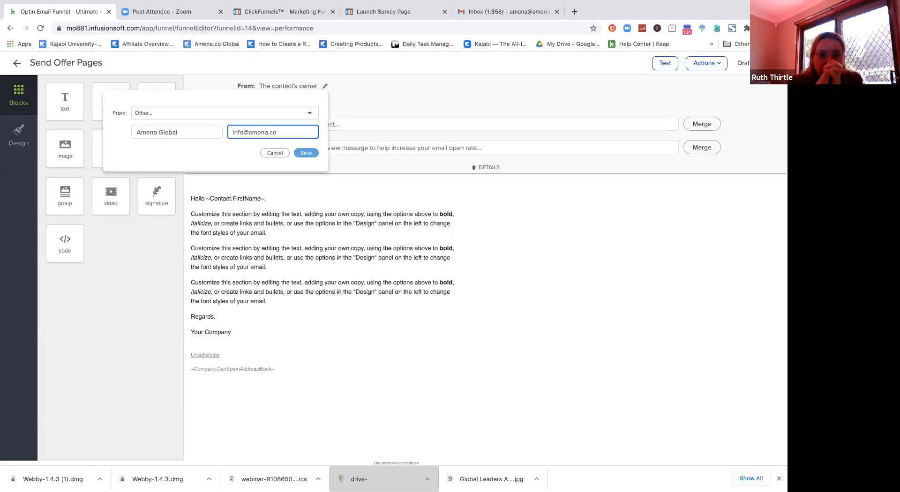
{"action": "left_click", "coordinate": [306, 152]}
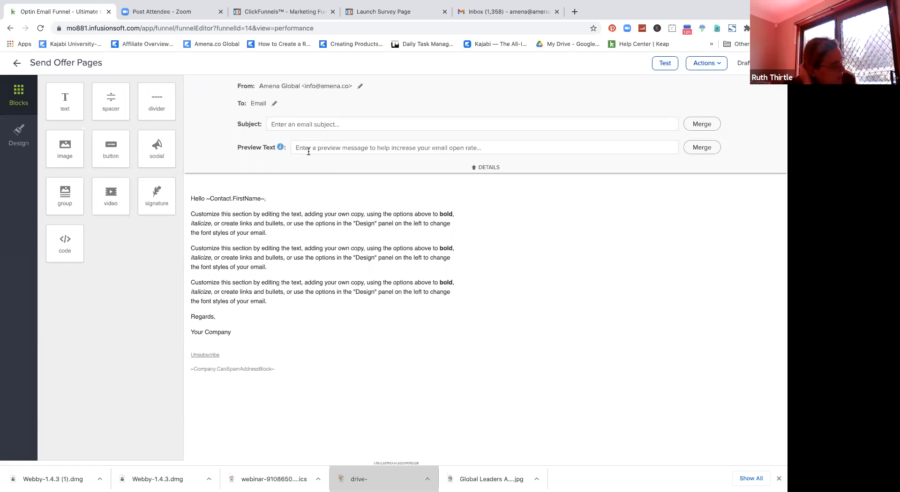
Step: Keep the contact's Email as the recipient and save the setting
{"action": "left_click", "coordinate": [275, 105]}
{"action": "left_click", "coordinate": [272, 131]}
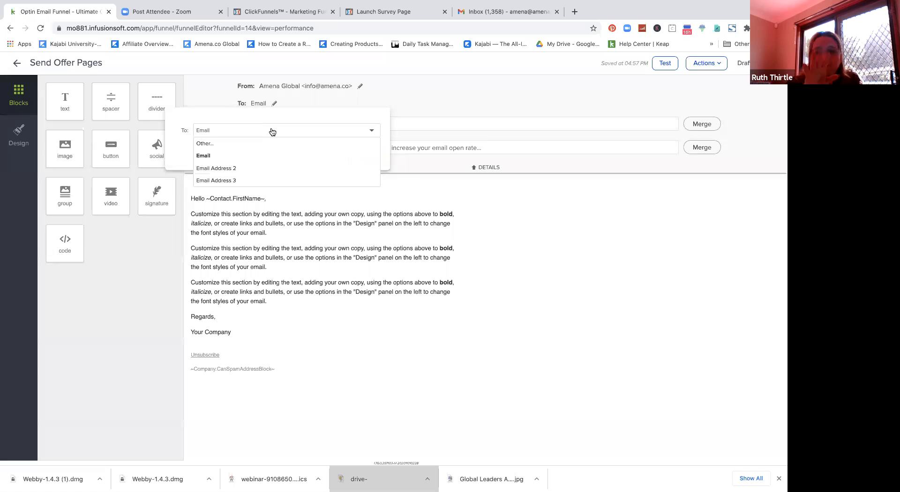
{"action": "left_click", "coordinate": [272, 132]}
{"action": "left_click", "coordinate": [373, 151]}
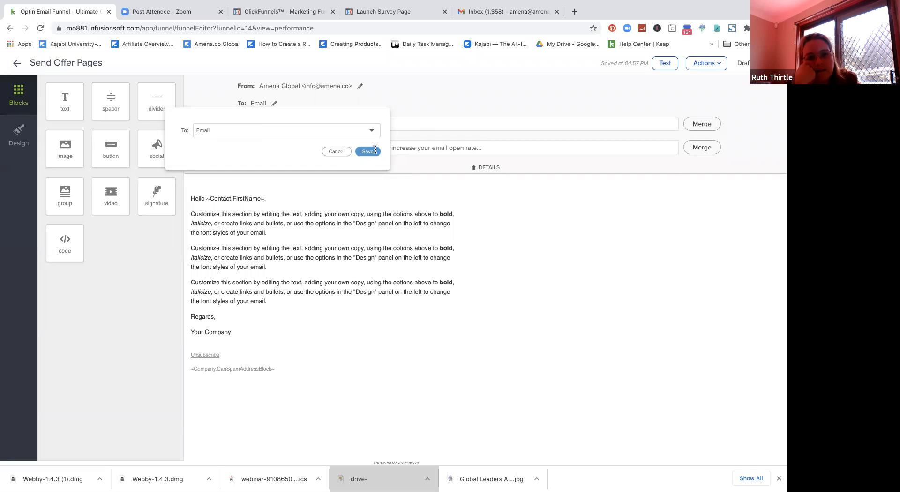
{"action": "left_click", "coordinate": [517, 122]}
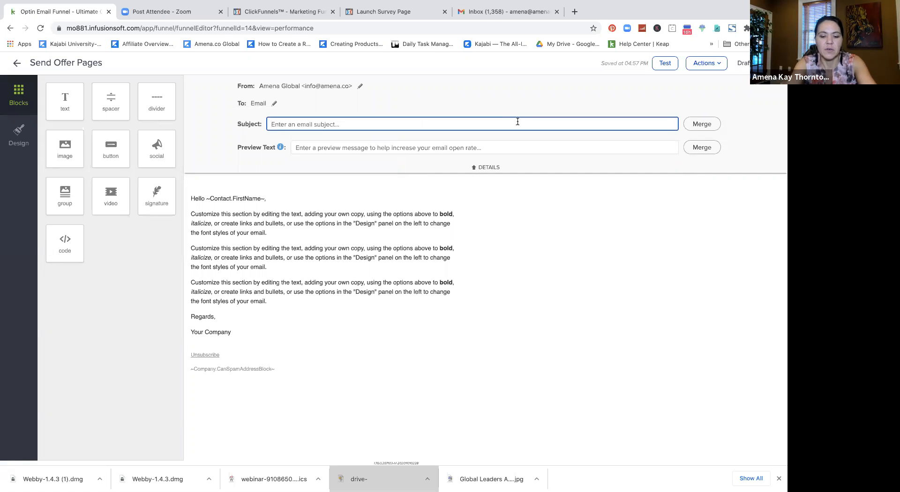
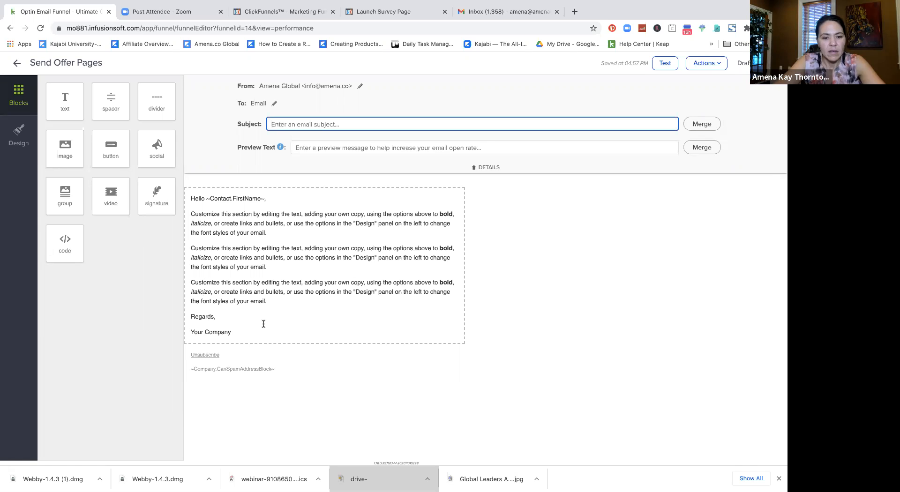
Step: Insert a 'Click Here to Download' line after the second paragraph and select it
{"action": "right_click", "coordinate": [289, 272]}
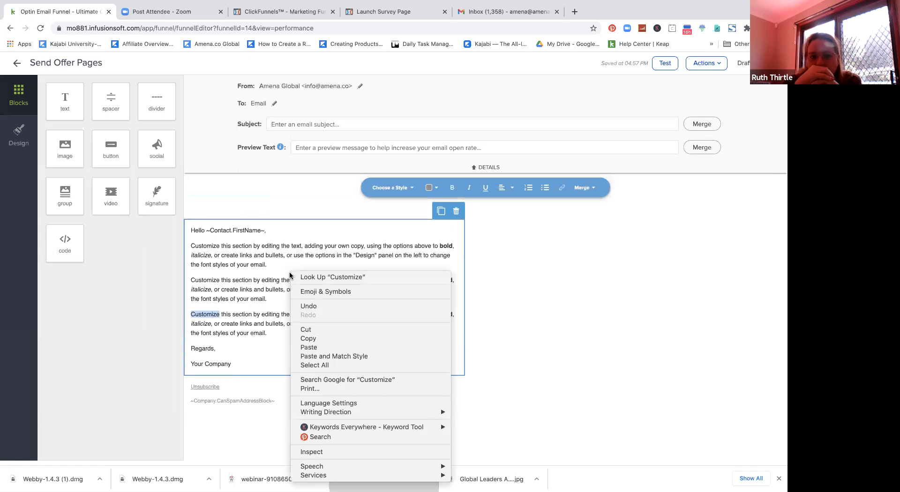
{"action": "left_click", "coordinate": [264, 305]}
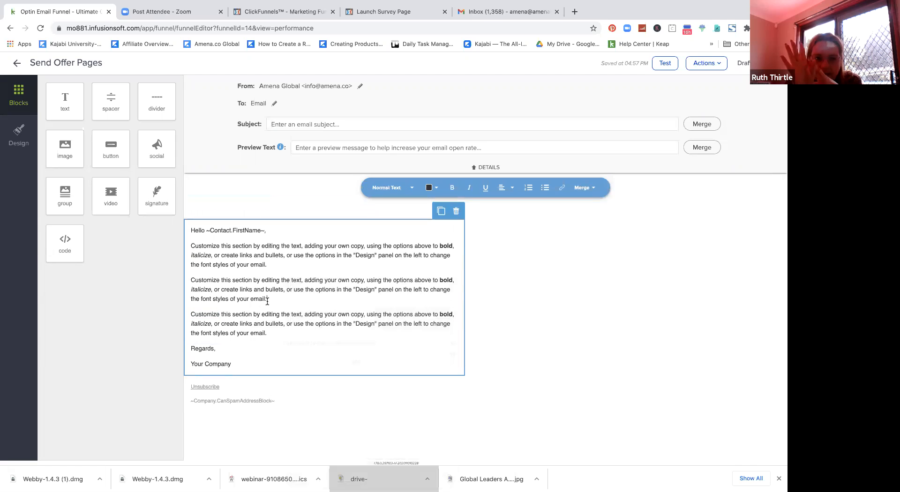
{"action": "key", "text": "Return"}
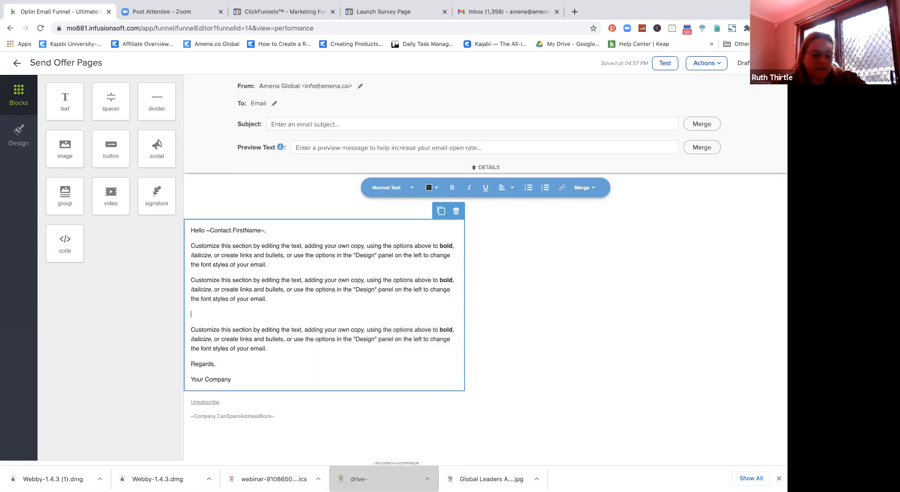
{"action": "type", "text": "Click Here to Download"}
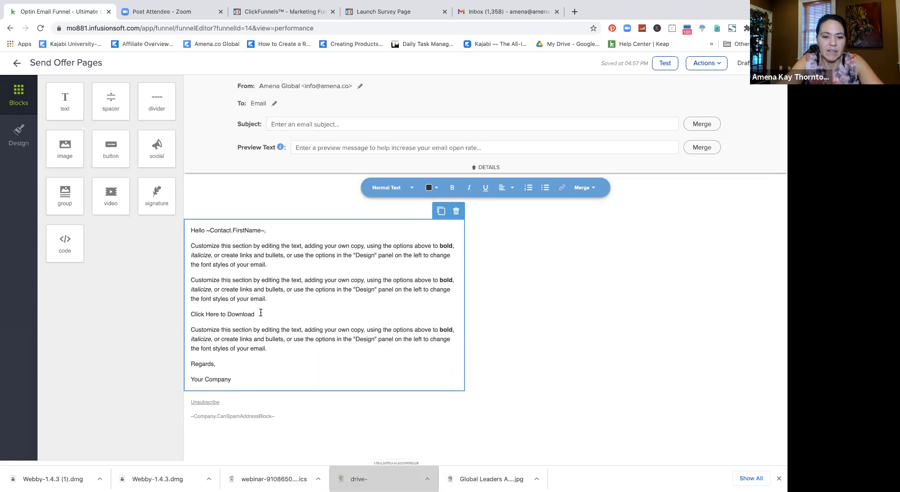
{"action": "left_click_drag", "start_coordinate": [259, 314], "coordinate": [190, 314]}
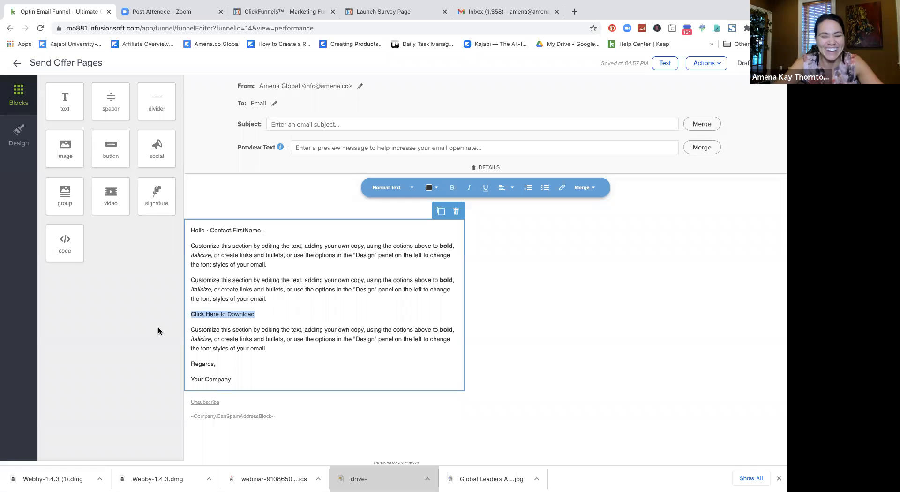
{"action": "right_click", "coordinate": [208, 313]}
{"action": "left_click", "coordinate": [167, 319]}
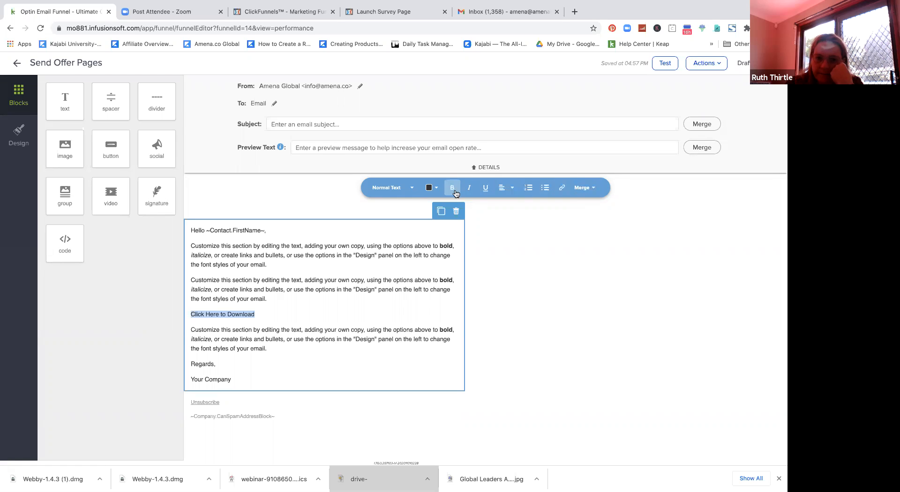
Step: Make the selected line a file-download link to the uploaded Pages17and18UltimateCoachingGuide.pdf
{"action": "left_click", "coordinate": [559, 186]}
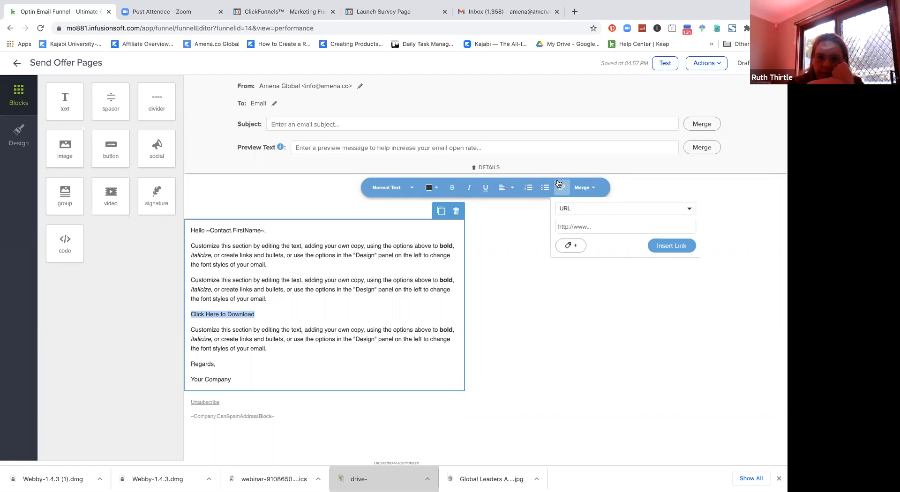
{"action": "left_click", "coordinate": [585, 228]}
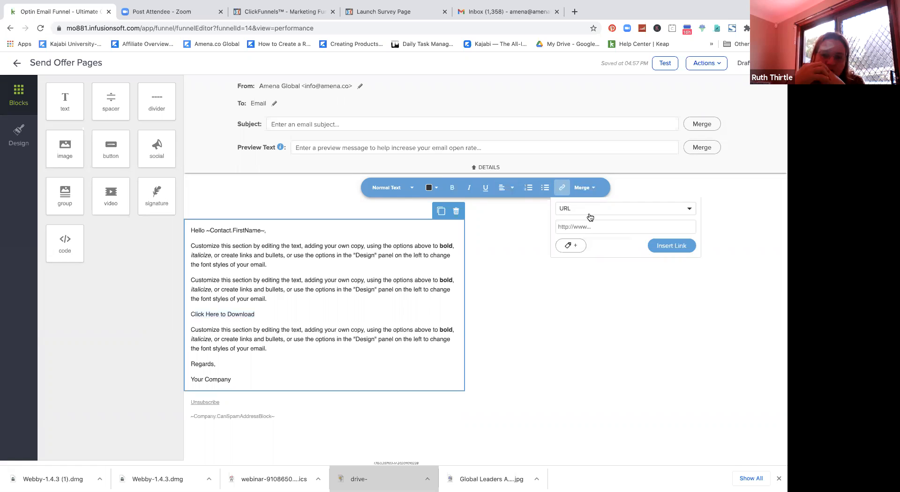
{"action": "left_click", "coordinate": [588, 216]}
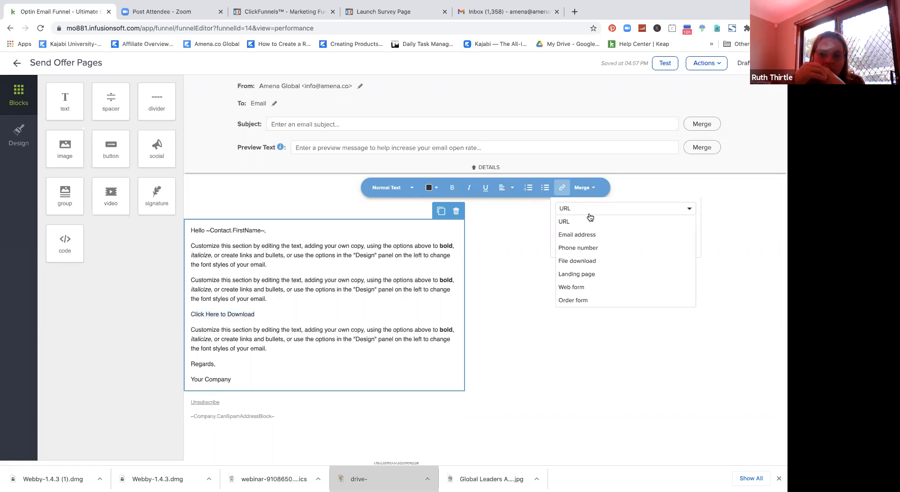
{"action": "left_click", "coordinate": [592, 261]}
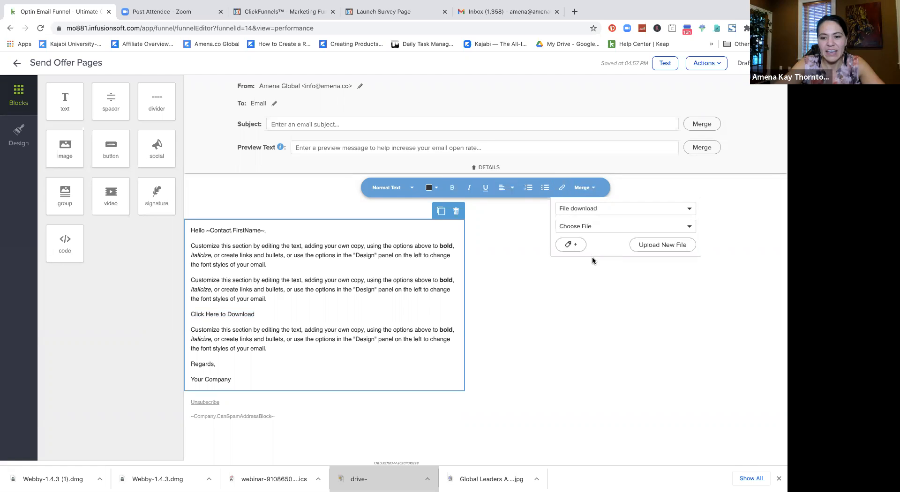
{"action": "left_click", "coordinate": [659, 246]}
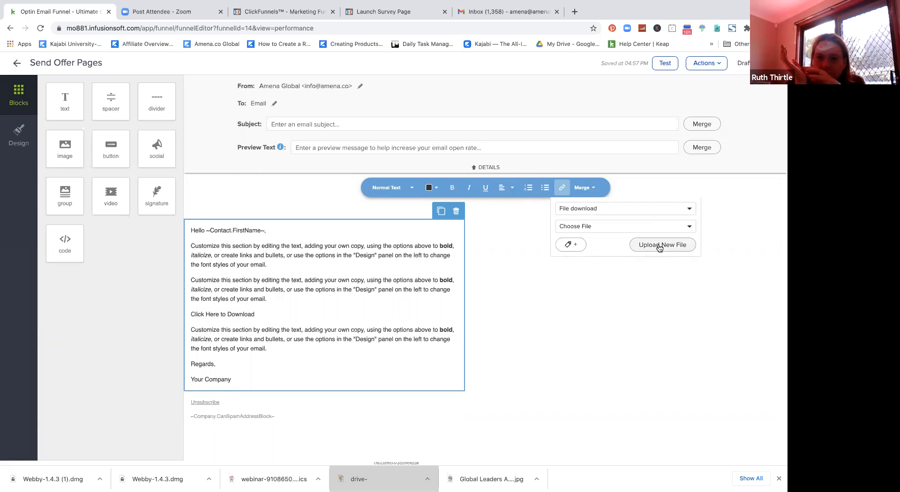
{"action": "left_click", "coordinate": [504, 10]}
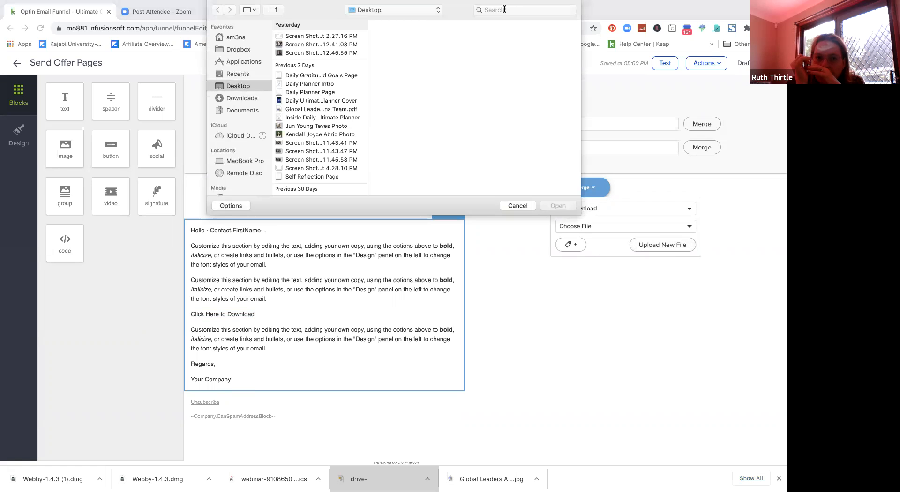
{"action": "type", "text": "17"}
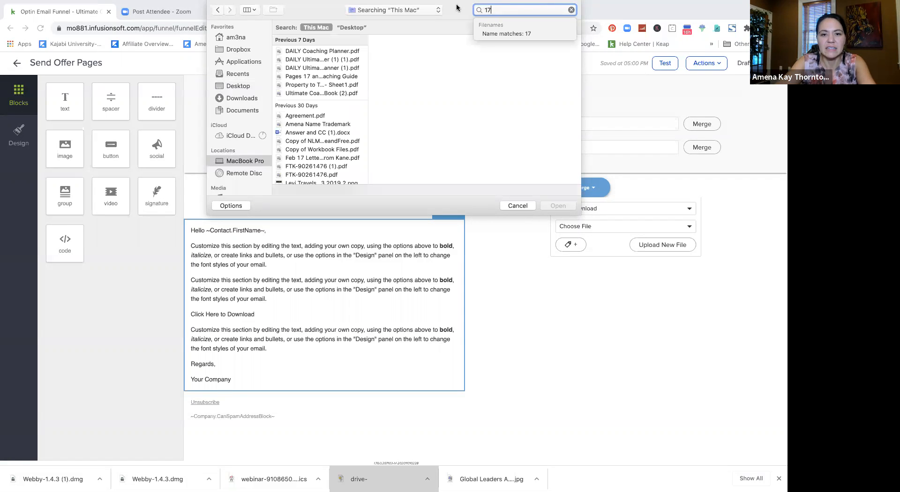
{"action": "left_click", "coordinate": [454, 95]}
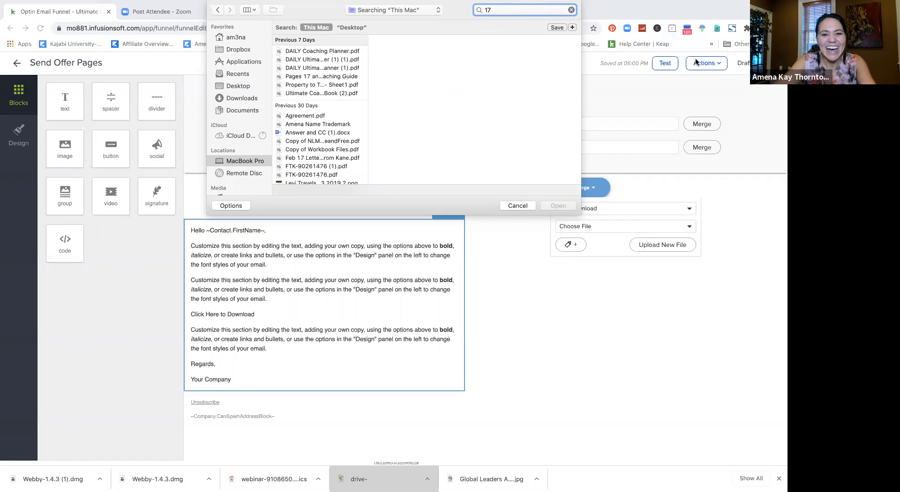
{"action": "left_click", "coordinate": [300, 78]}
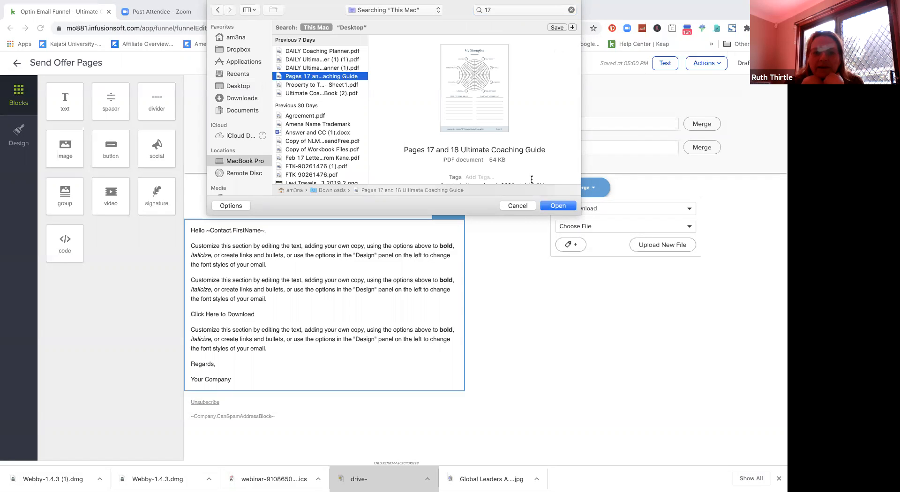
{"action": "left_click", "coordinate": [557, 207]}
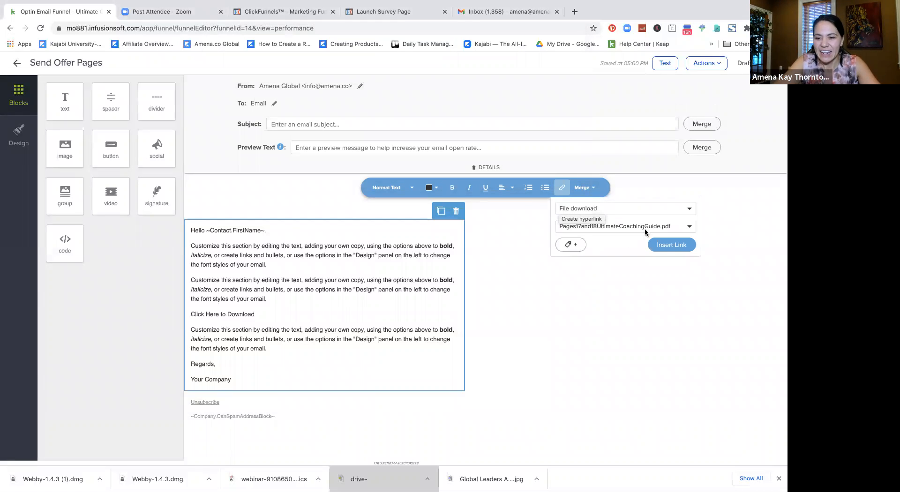
{"action": "left_click", "coordinate": [670, 247]}
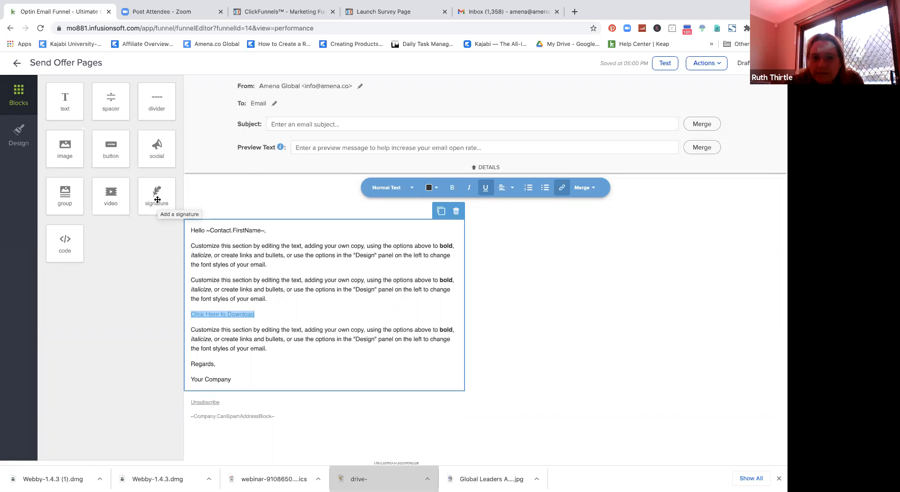
Step: Drop a signature block into the email and position it below the email text
{"action": "left_click_drag", "start_coordinate": [158, 199], "coordinate": [200, 267]}
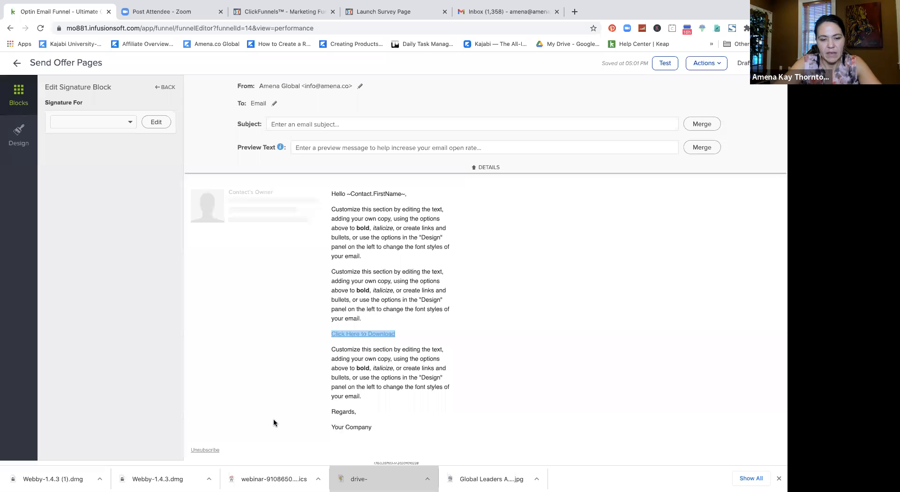
{"action": "left_click_drag", "start_coordinate": [273, 420], "coordinate": [430, 424]}
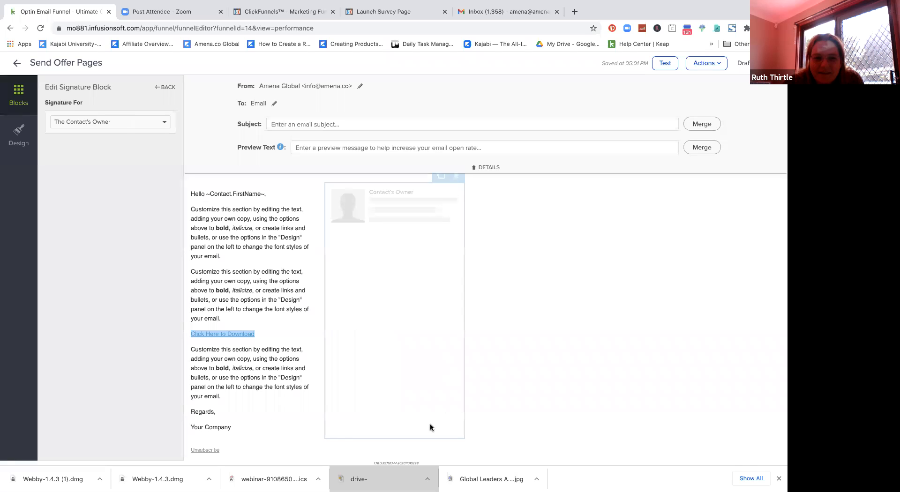
{"action": "scroll", "coordinate": [485, 307], "scroll_direction": "down", "scroll_amount": 2}
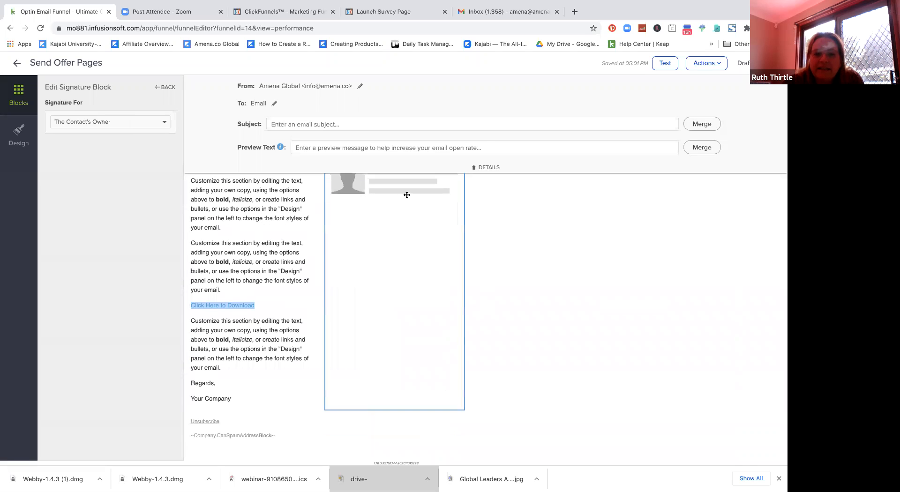
{"action": "left_click_drag", "start_coordinate": [290, 411], "coordinate": [286, 442]}
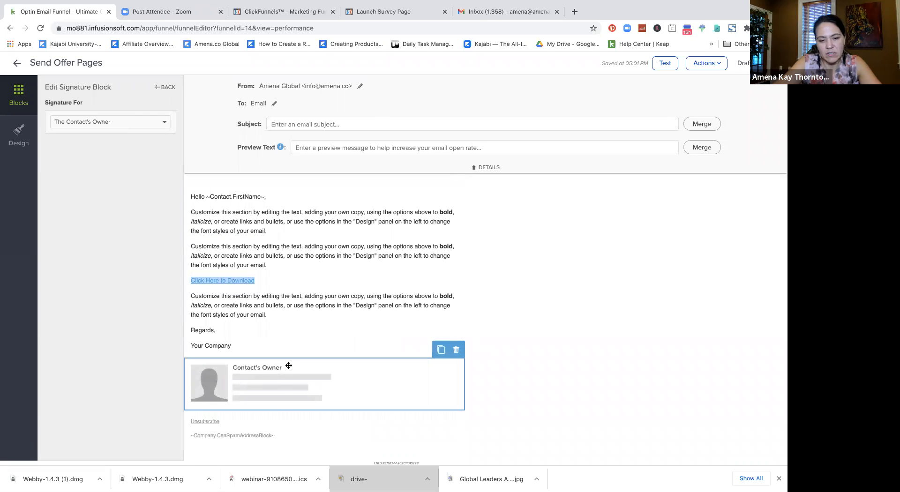
{"action": "left_click", "coordinate": [552, 344]}
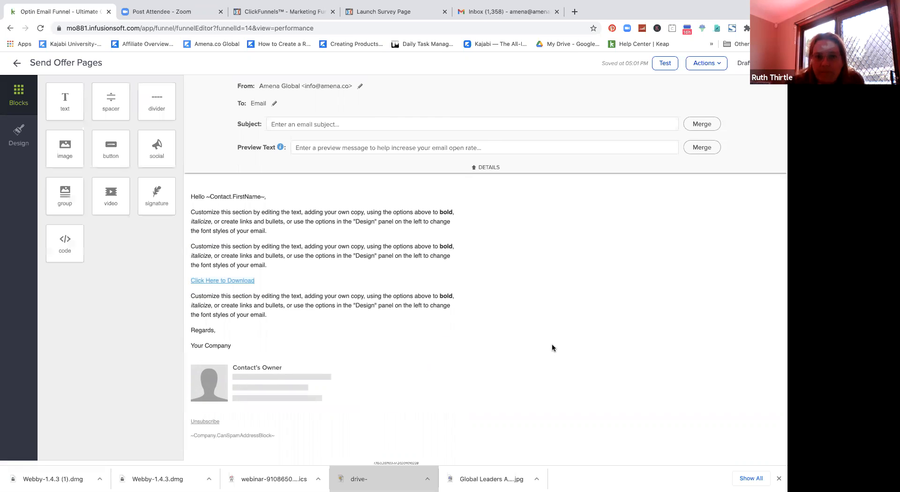
Step: Set the signature block to show a specific team member's signature
{"action": "left_click", "coordinate": [276, 381]}
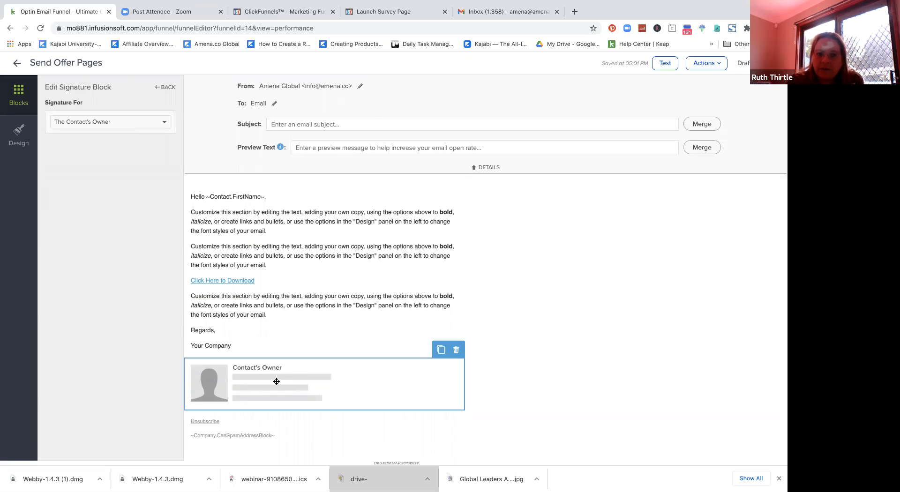
{"action": "left_click", "coordinate": [166, 122]}
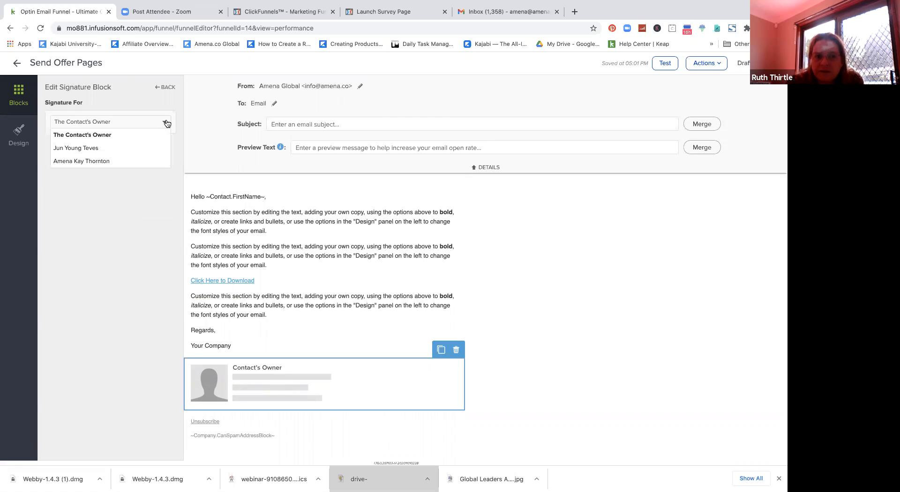
{"action": "left_click", "coordinate": [148, 157]}
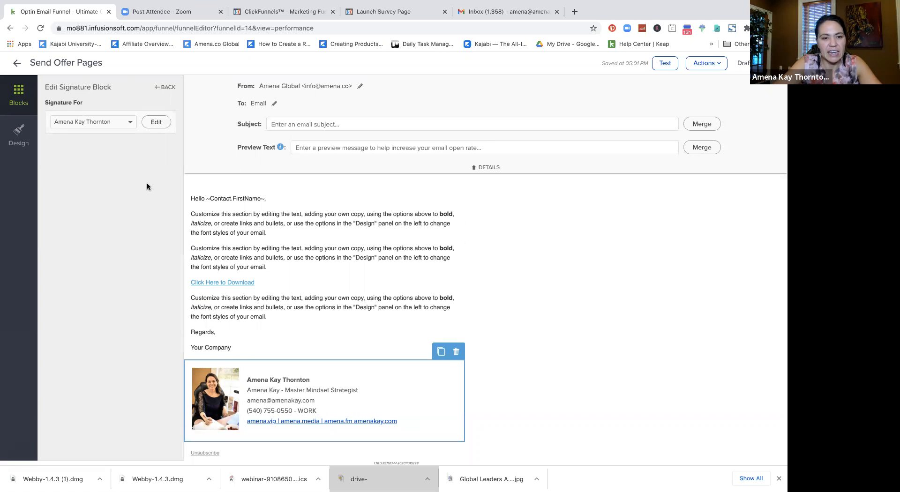
{"action": "left_click", "coordinate": [130, 122]}
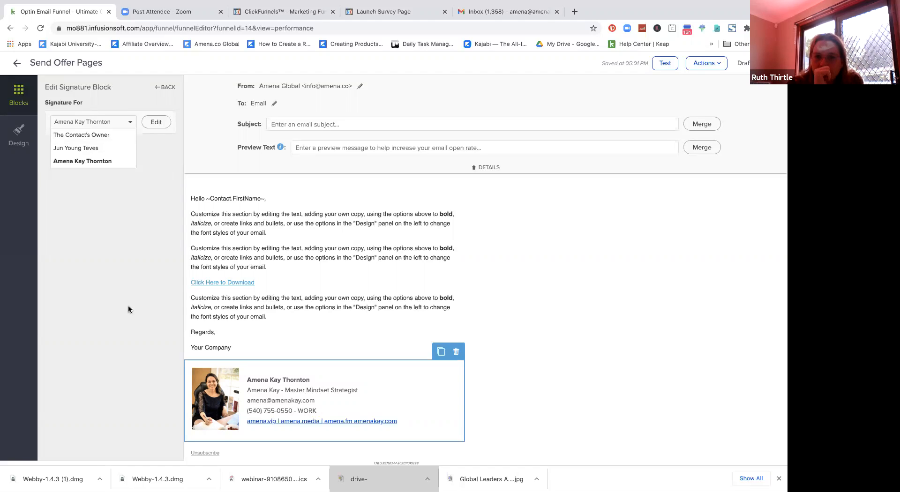
{"action": "left_click", "coordinate": [499, 381]}
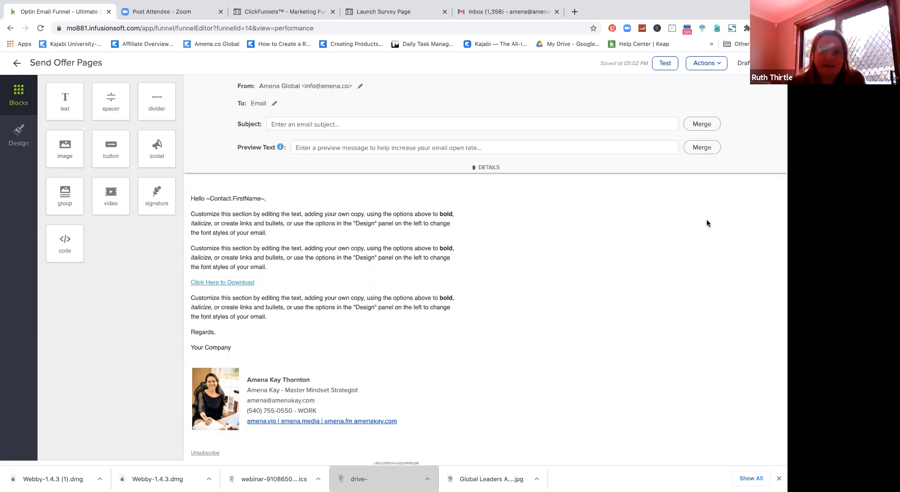
Step: Back in Email Nurture, drop a Delay Timer after the Send Offer Pages email
{"action": "left_click", "coordinate": [17, 64]}
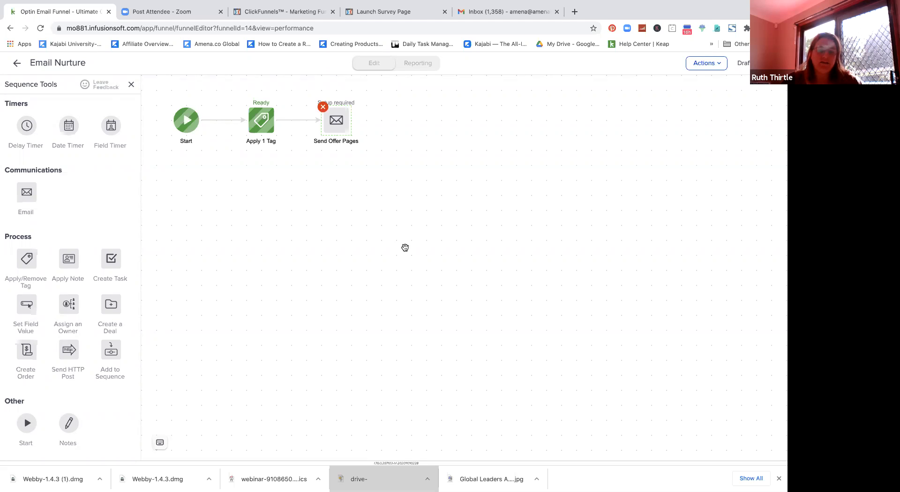
{"action": "left_click_drag", "start_coordinate": [27, 125], "coordinate": [415, 117]}
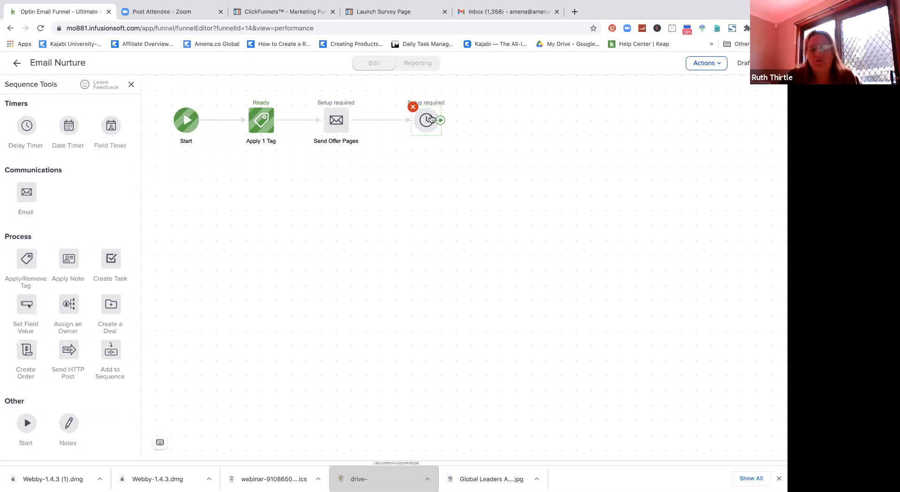
Step: Save the delay timer as 2 days, then 5 AM on any day in the contact's time zone
{"action": "double_click", "coordinate": [429, 120]}
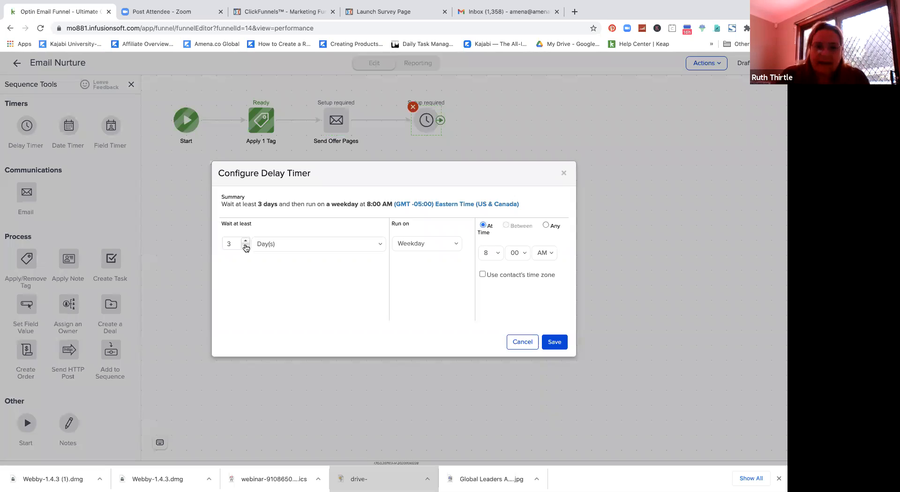
{"action": "left_click", "coordinate": [244, 246]}
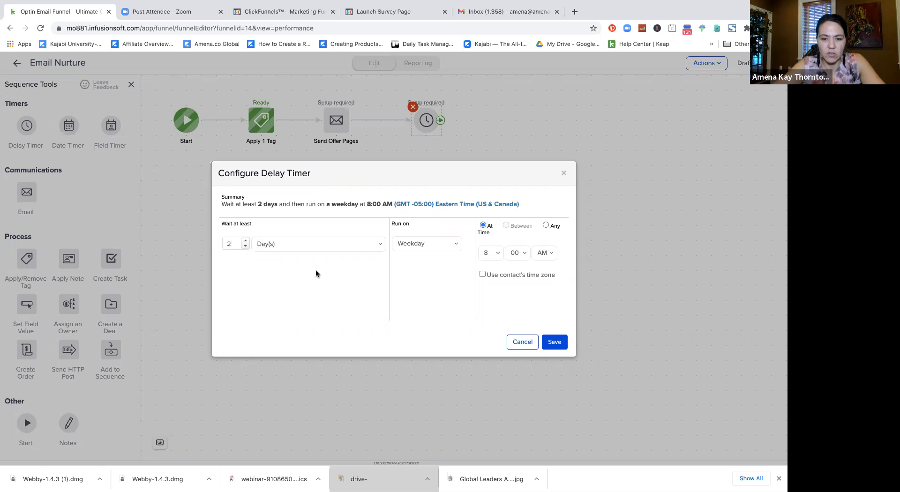
{"action": "left_click", "coordinate": [499, 254]}
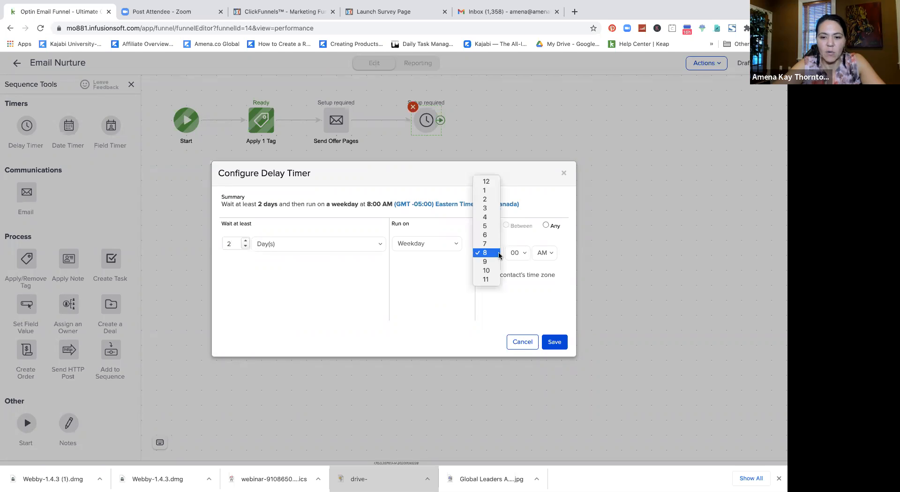
{"action": "left_click", "coordinate": [492, 226]}
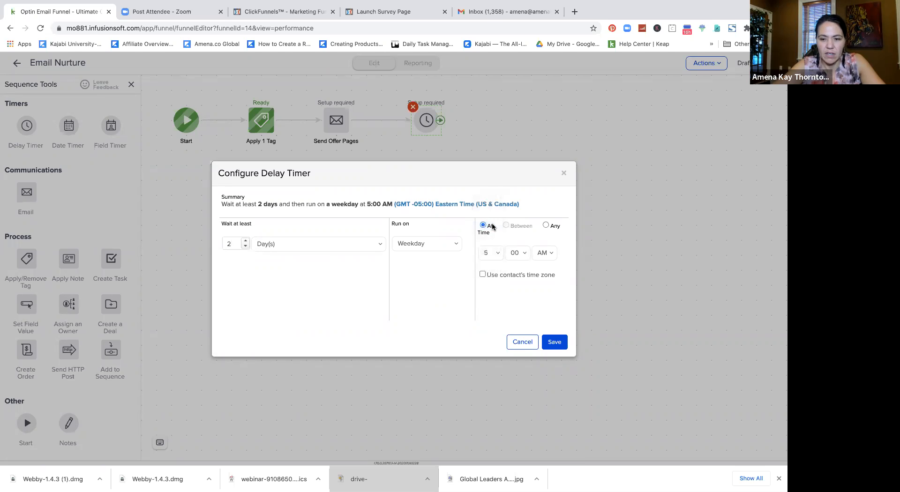
{"action": "left_click", "coordinate": [483, 274]}
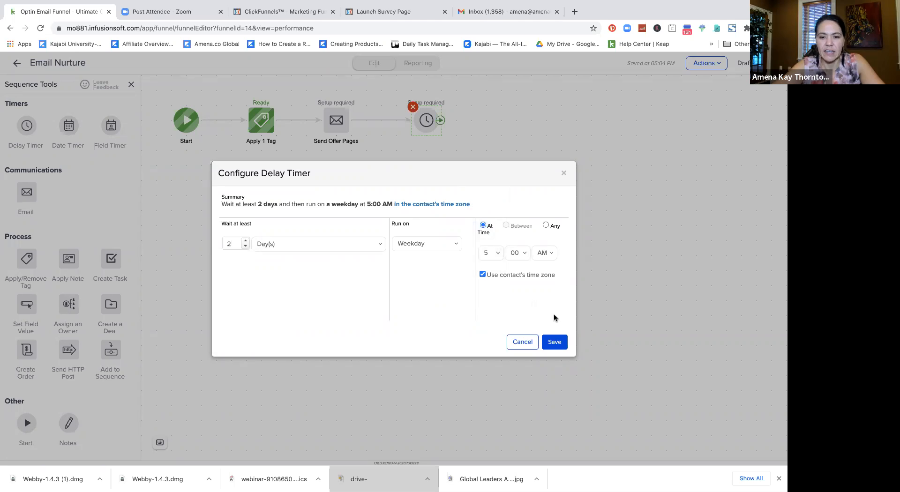
{"action": "left_click", "coordinate": [455, 243]}
{"action": "left_click", "coordinate": [450, 253]}
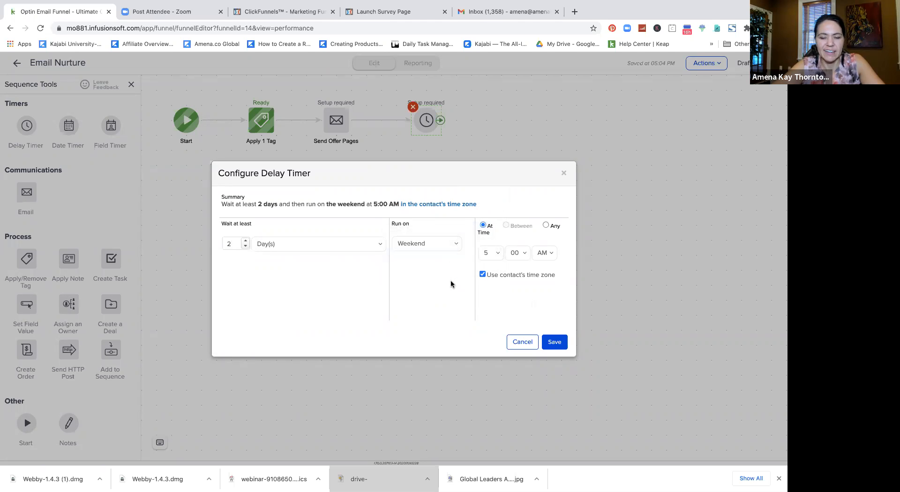
{"action": "left_click", "coordinate": [456, 244]}
{"action": "left_click", "coordinate": [441, 227]}
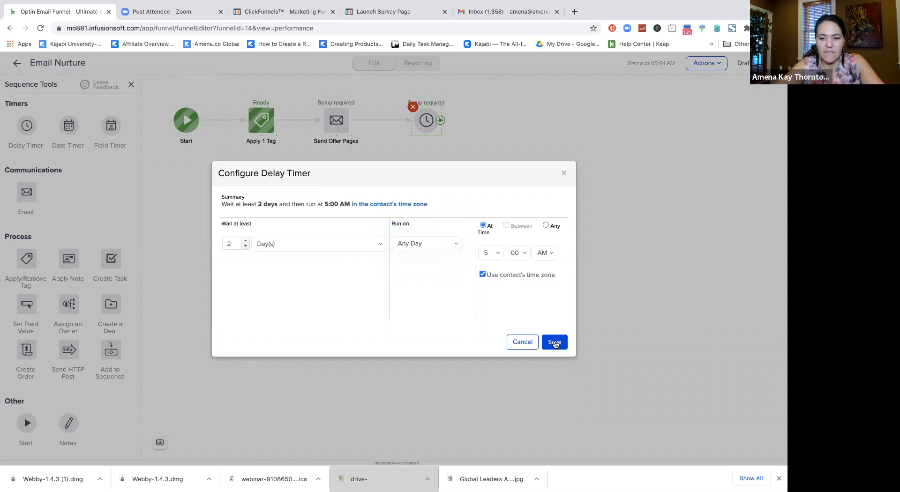
{"action": "left_click", "coordinate": [554, 341]}
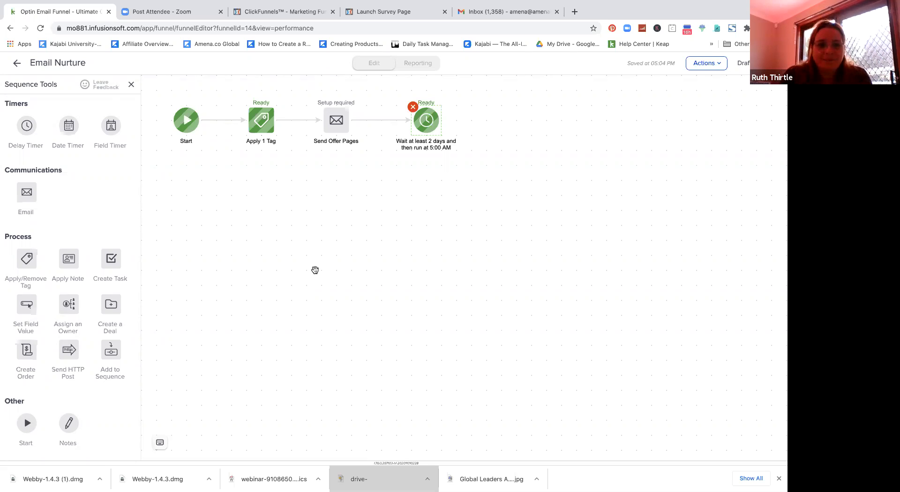
Step: Go back from Email Nurture to the Optin Email Funnel campaign canvas
{"action": "left_click", "coordinate": [16, 63]}
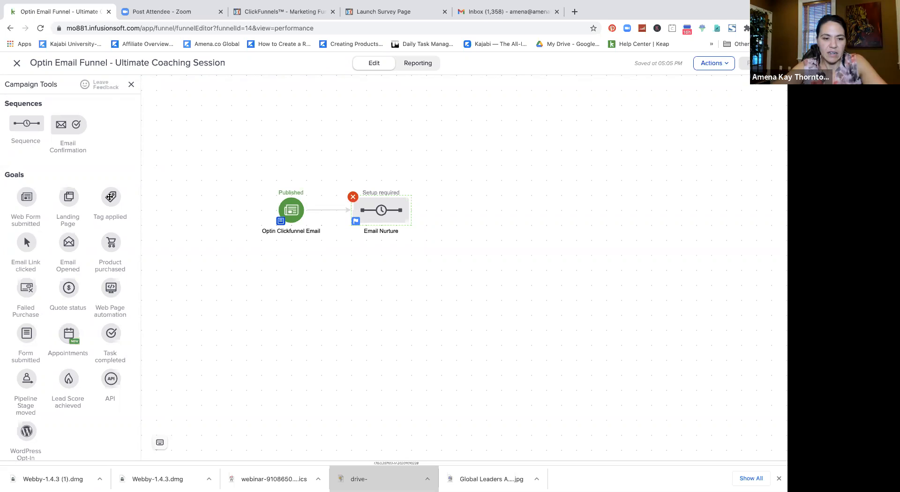
Step: Connect a new Tag applied goal after Email Nurture, name it 'Purchase Made', and open its configuration
{"action": "left_click_drag", "start_coordinate": [109, 197], "coordinate": [444, 212]}
{"action": "left_click", "coordinate": [457, 230]}
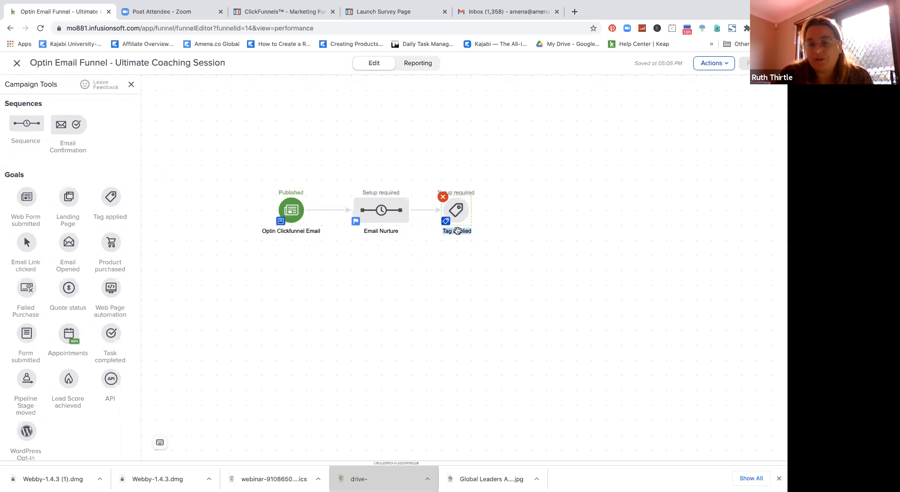
{"action": "type", "text": "Pur"}
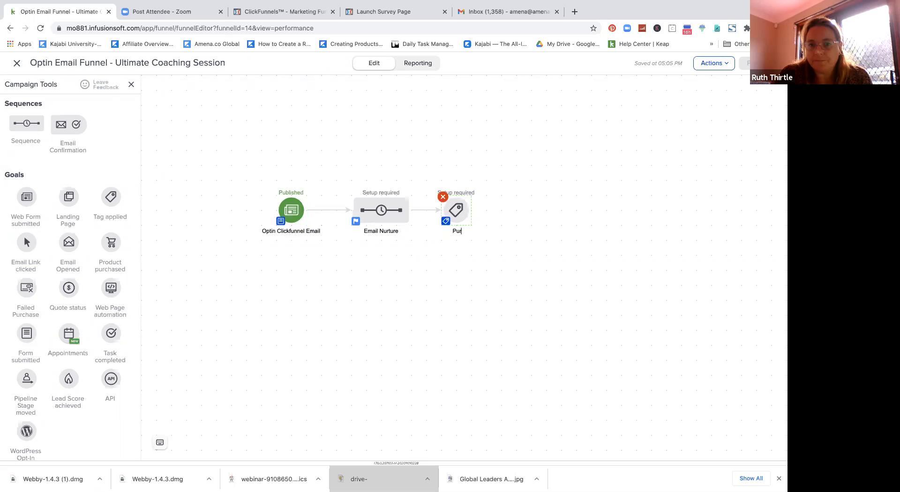
{"action": "type", "text": "chase Made"}
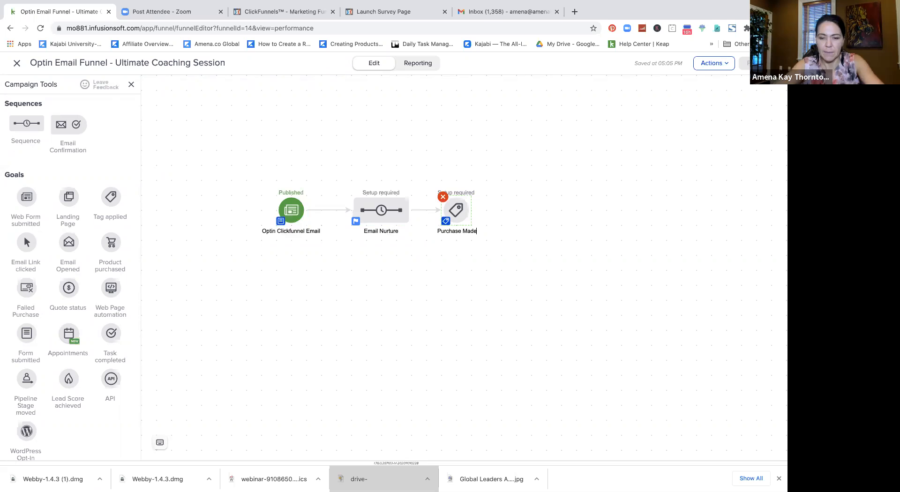
{"action": "left_click", "coordinate": [481, 269]}
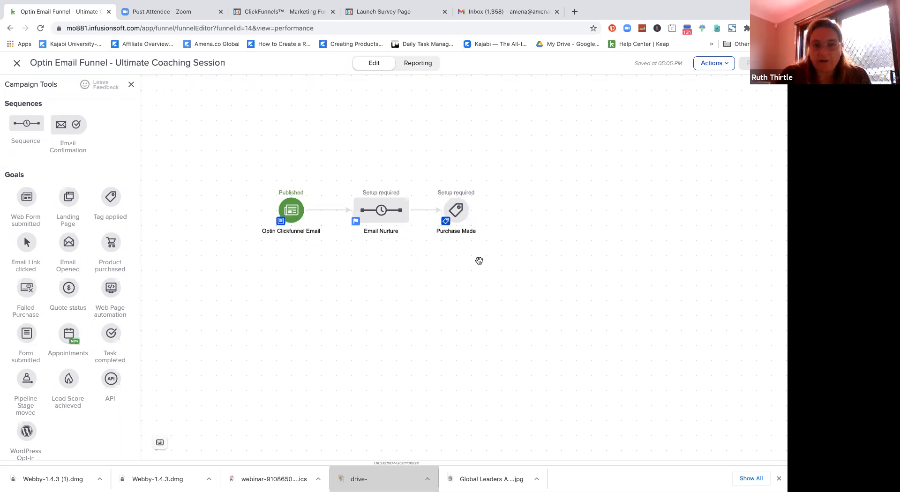
{"action": "right_click", "coordinate": [457, 209]}
{"action": "left_click", "coordinate": [458, 208]}
{"action": "double_click", "coordinate": [457, 208]}
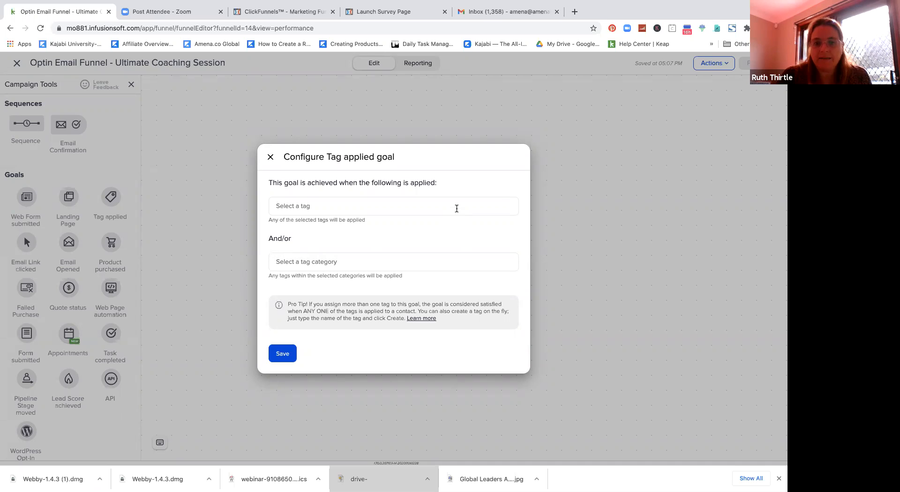
Step: Trigger the goal on a new 'CF Purchase Made' tag in a new 'Zapier' category, and save
{"action": "left_click", "coordinate": [456, 208]}
{"action": "type", "text": "CF Pu"}
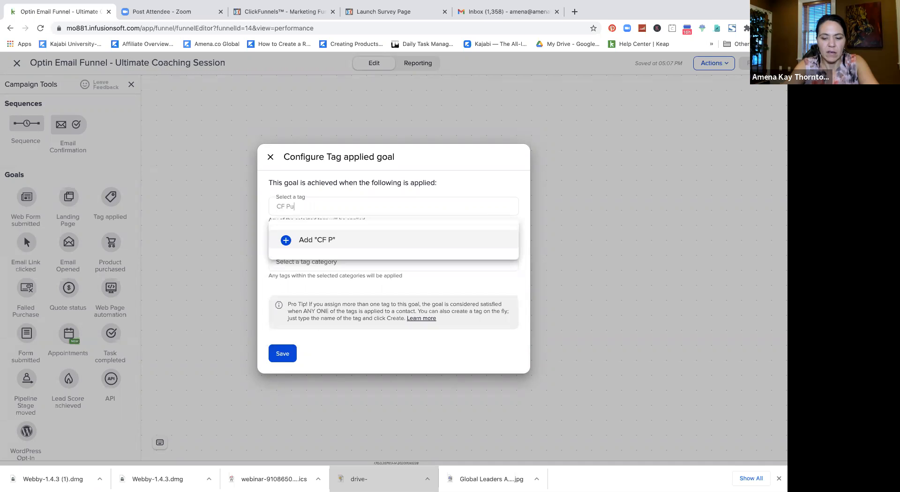
{"action": "type", "text": "rchase Made"}
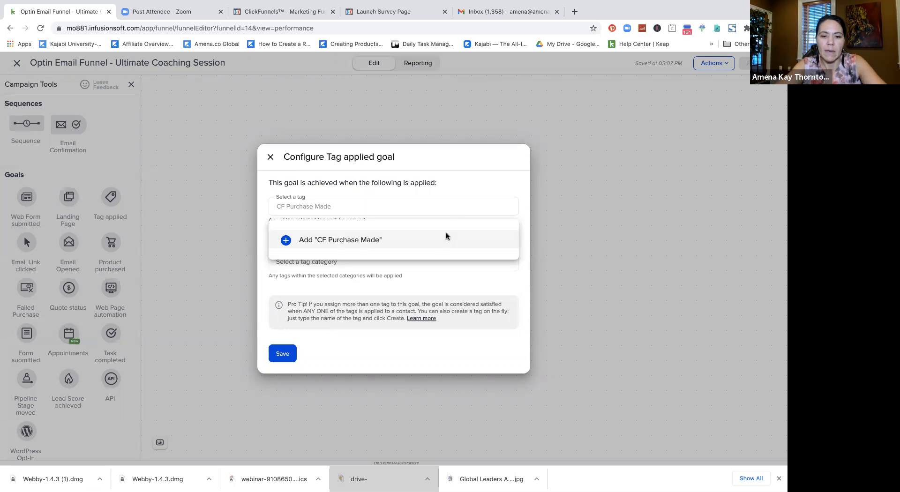
{"action": "left_click", "coordinate": [420, 240]}
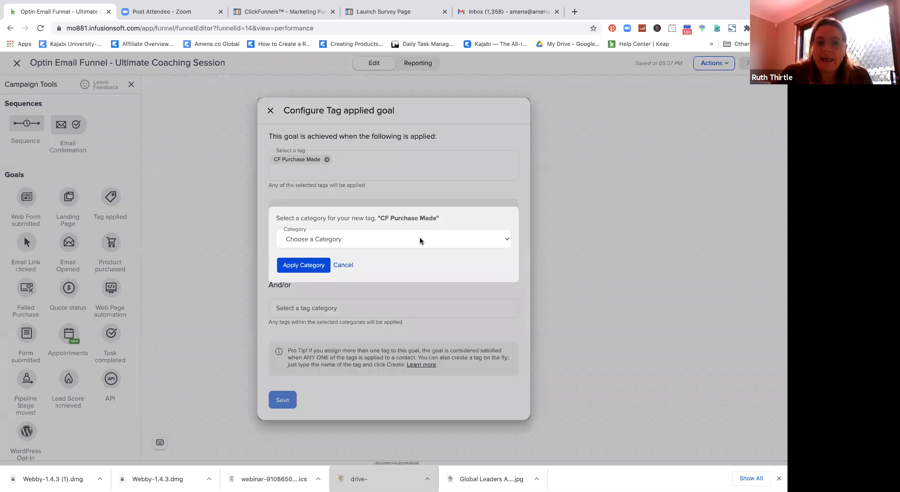
{"action": "left_click", "coordinate": [399, 240]}
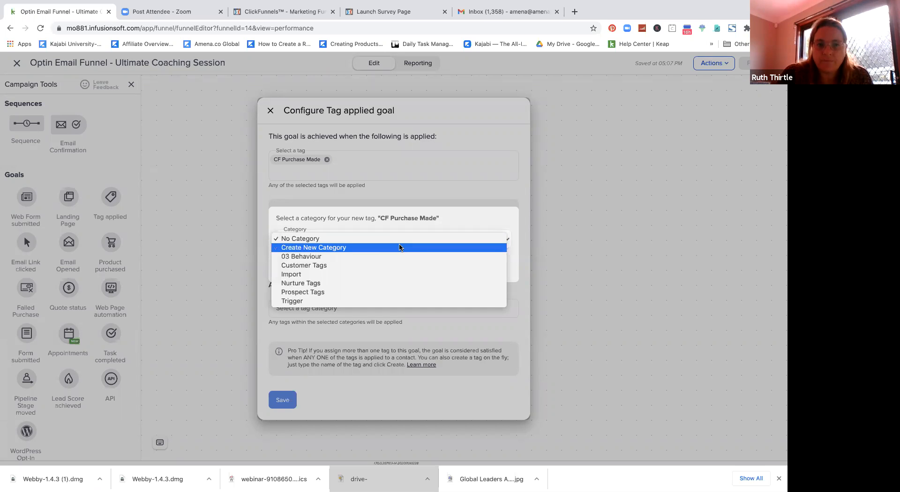
{"action": "left_click", "coordinate": [400, 247]}
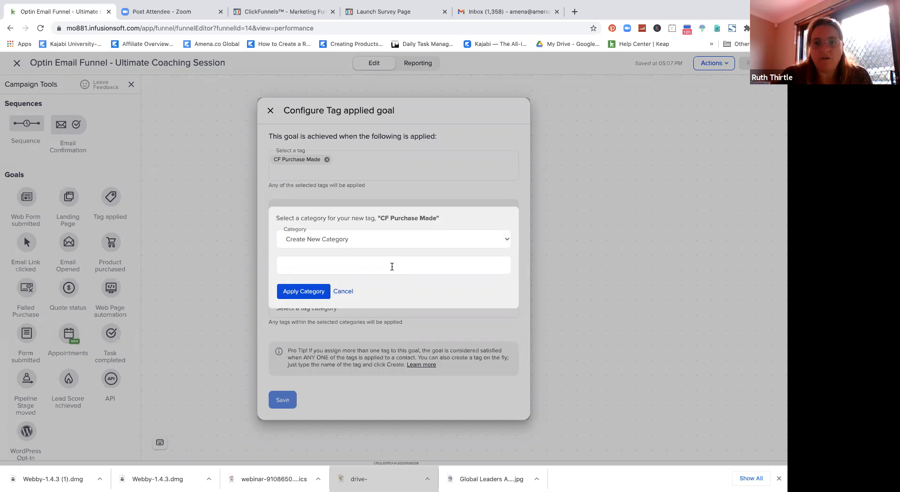
{"action": "type", "text": "Zapier"}
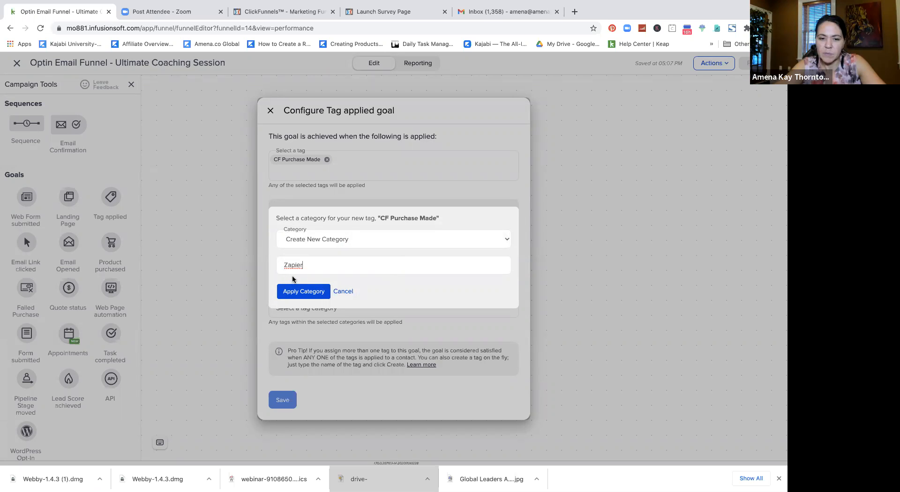
{"action": "left_click", "coordinate": [306, 288]}
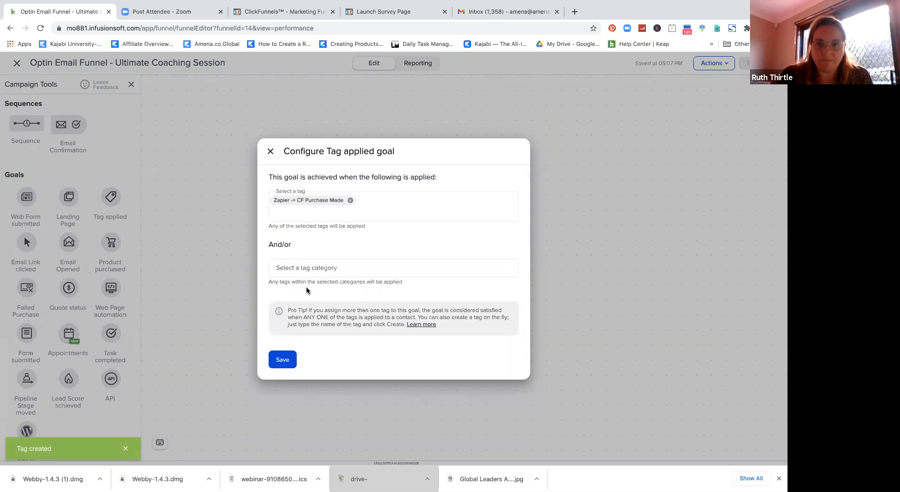
{"action": "left_click", "coordinate": [282, 359]}
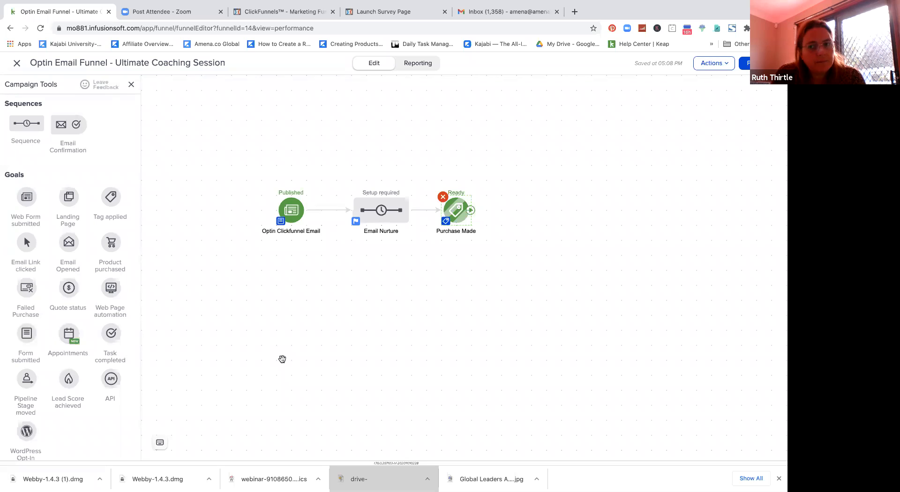
Step: Switch to ClickFunnels showing the Ultimate Coaching funnel's Free Download step
{"action": "left_click", "coordinate": [289, 14]}
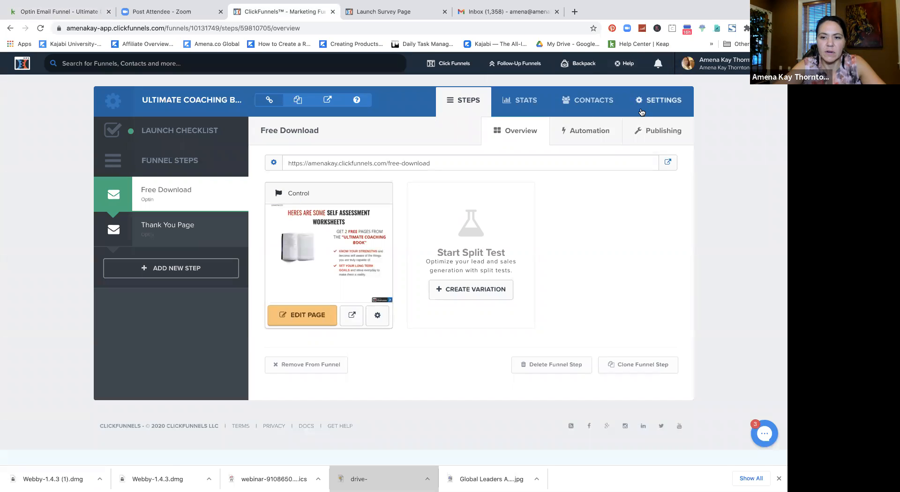
{"action": "mouse_move", "coordinate": [429, 60]}
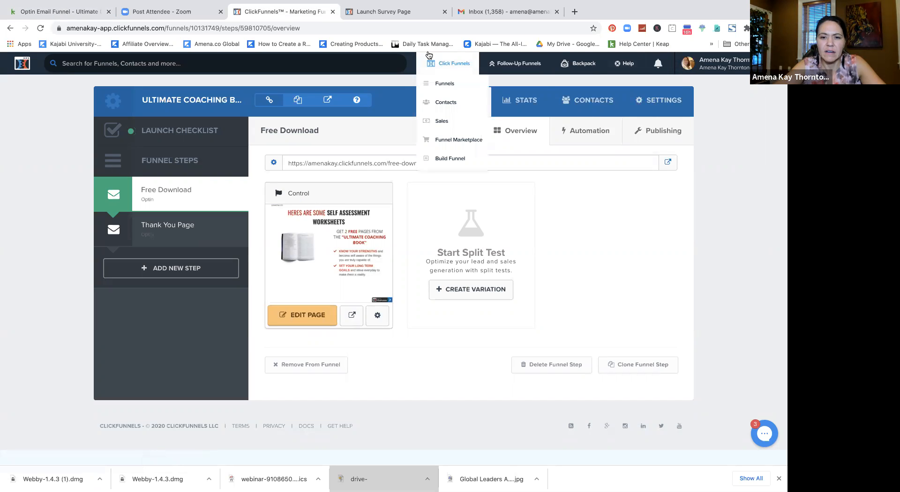
{"action": "mouse_move", "coordinate": [565, 70]}
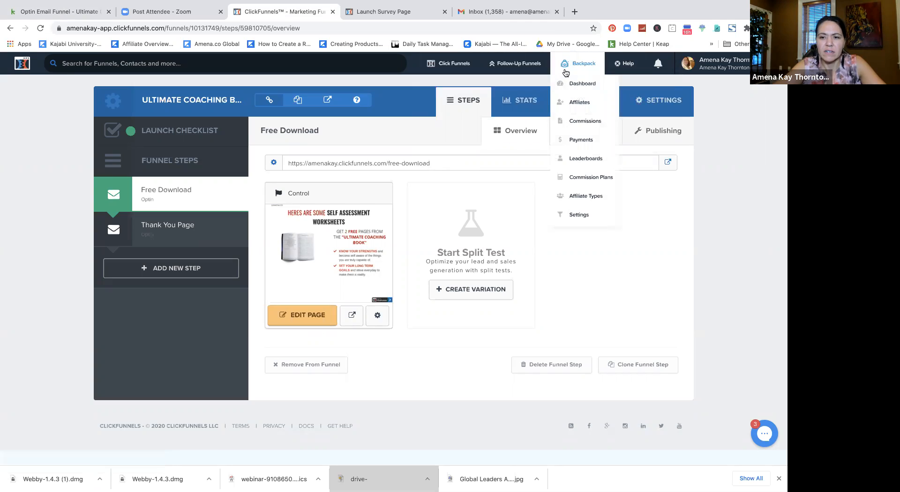
{"action": "mouse_move", "coordinate": [619, 73]}
{"action": "mouse_move", "coordinate": [707, 71]}
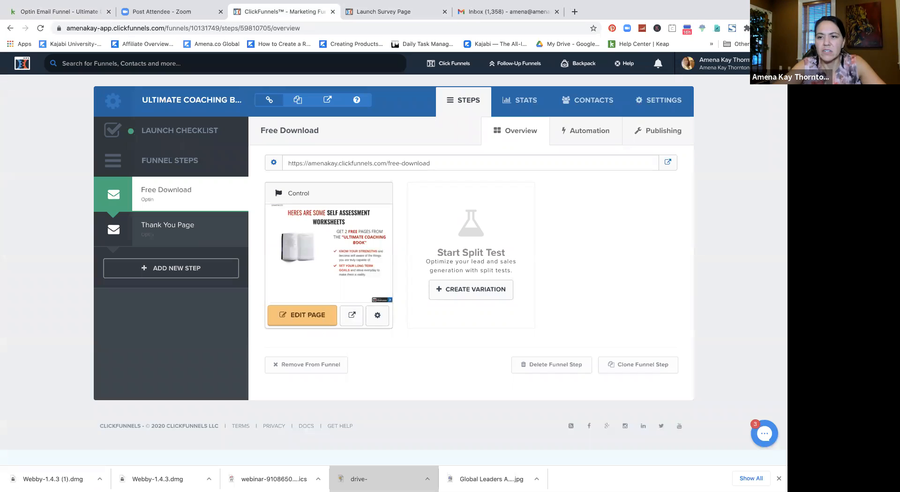
Step: Open Zapier in a new tab and continue signing in with a Google account
{"action": "left_click", "coordinate": [575, 11]}
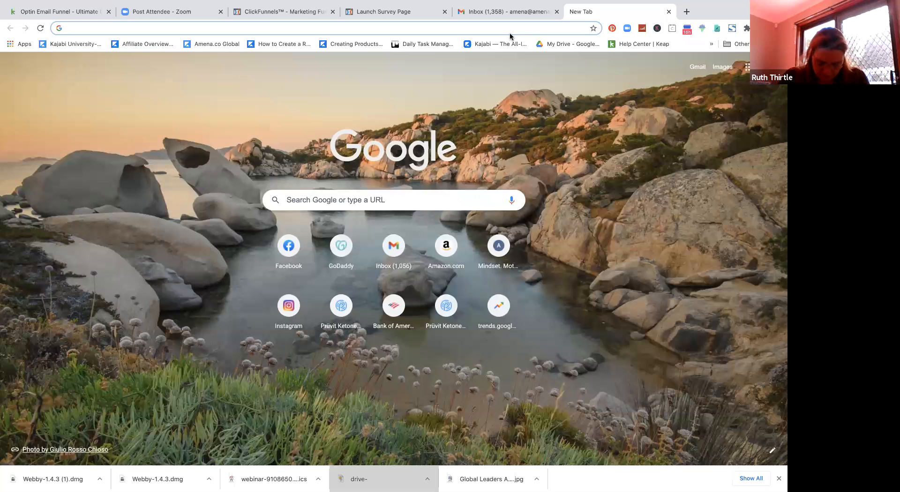
{"action": "type", "text": "zapier"}
{"action": "key", "text": "Return"}
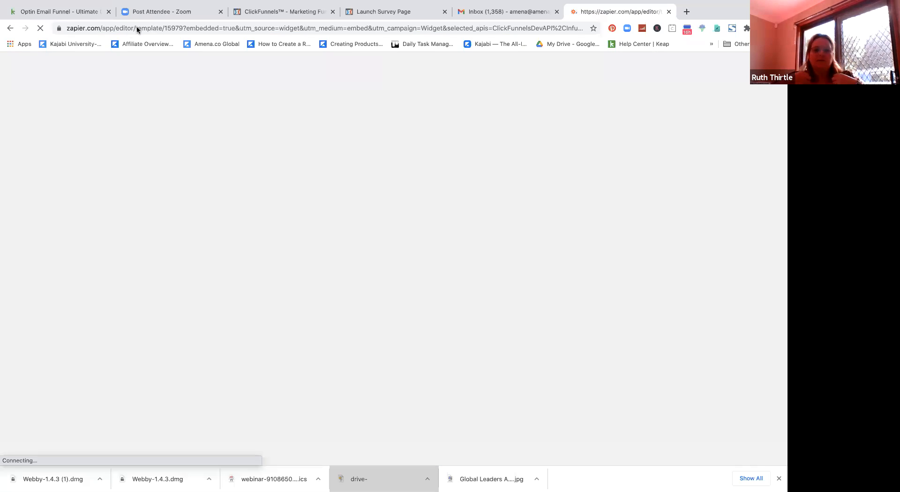
{"action": "left_click", "coordinate": [102, 28]}
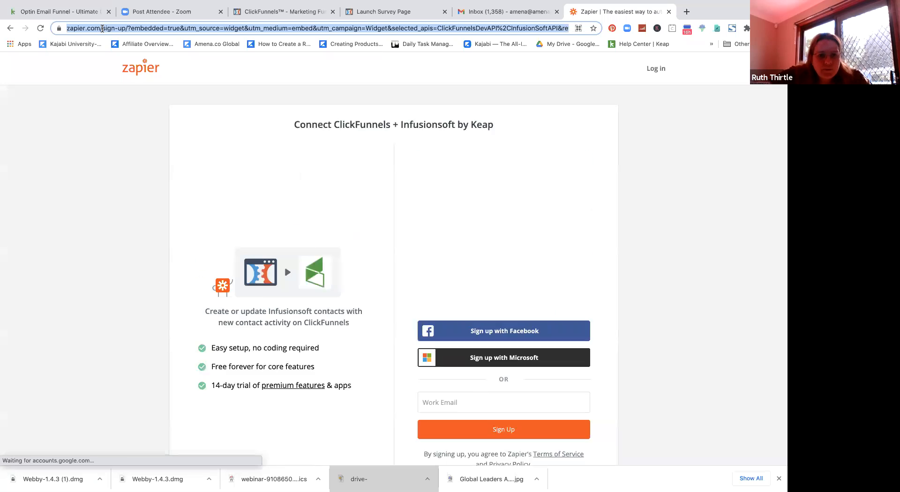
{"action": "left_click", "coordinate": [480, 185]}
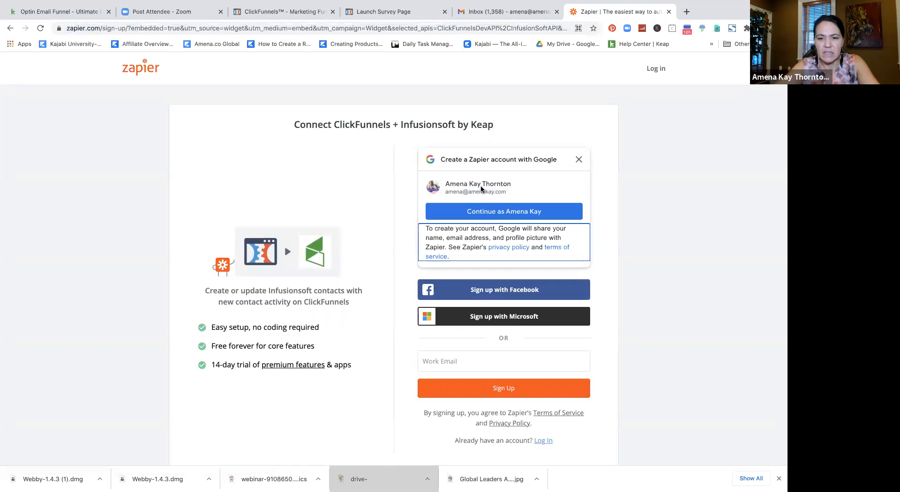
{"action": "left_click", "coordinate": [469, 211]}
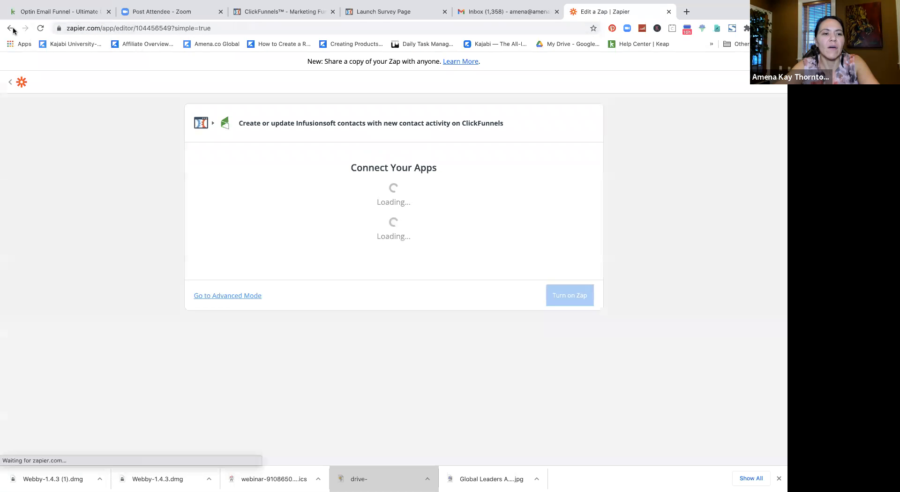
Step: Paste the zap-editor address into the URL bar and log in with Google to reach Connect Your Apps
{"action": "left_click", "coordinate": [10, 28]}
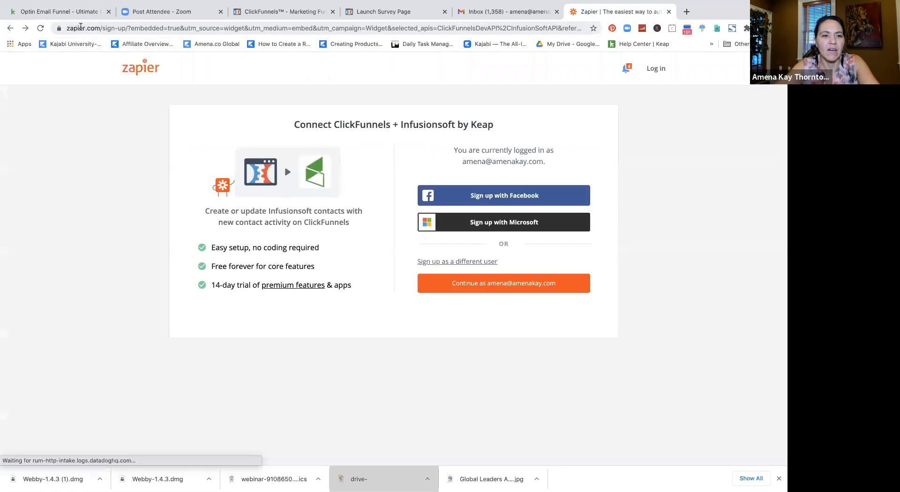
{"action": "left_click", "coordinate": [81, 27]}
{"action": "left_click", "coordinate": [103, 29]}
{"action": "left_click_drag", "start_coordinate": [93, 28], "coordinate": [558, 34]}
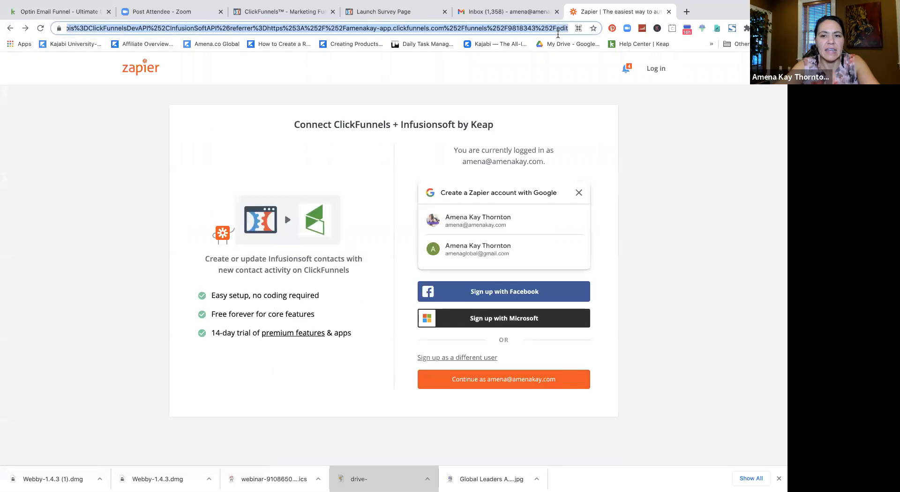
{"action": "key", "text": "super+v"}
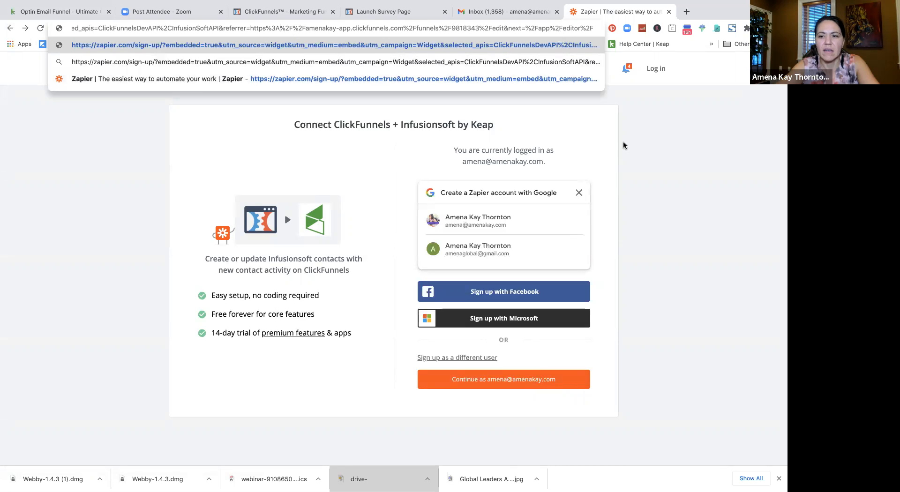
{"action": "left_click", "coordinate": [655, 69]}
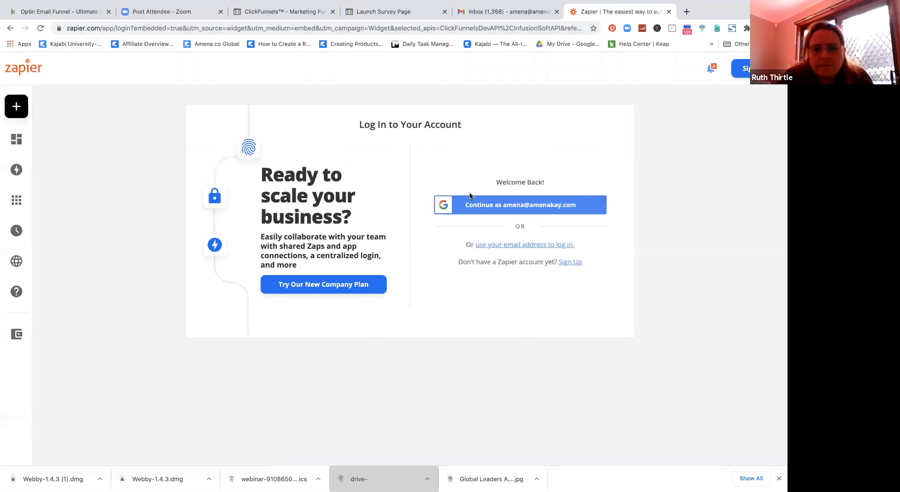
{"action": "left_click", "coordinate": [471, 217]}
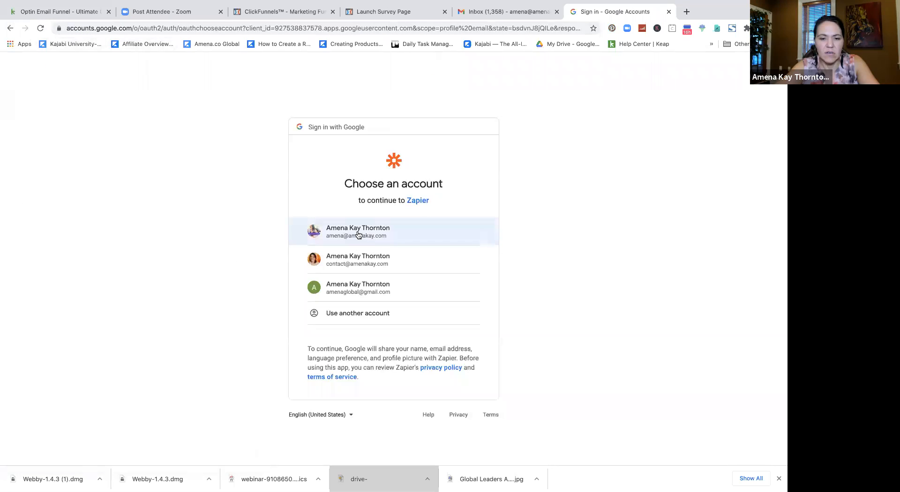
{"action": "left_click", "coordinate": [358, 235]}
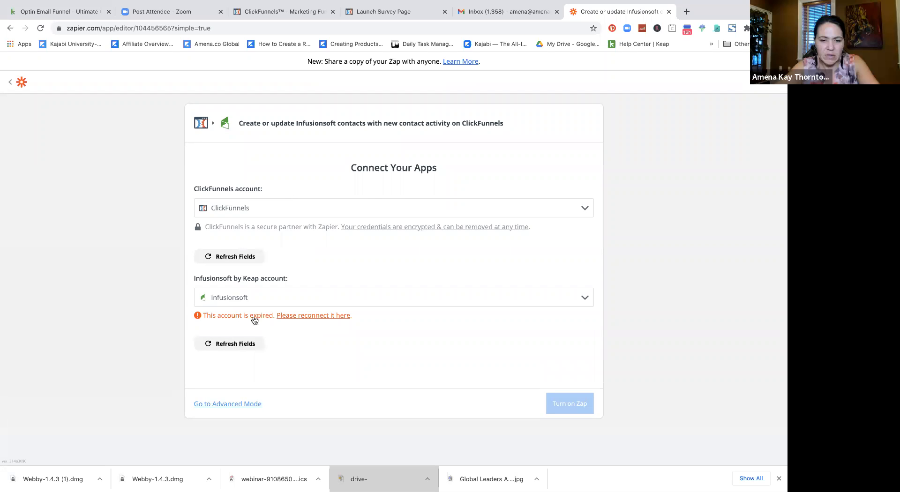
Step: Try reconnecting the expired Infusionsoft account, then back out to the zap's connection setup
{"action": "left_click", "coordinate": [314, 316]}
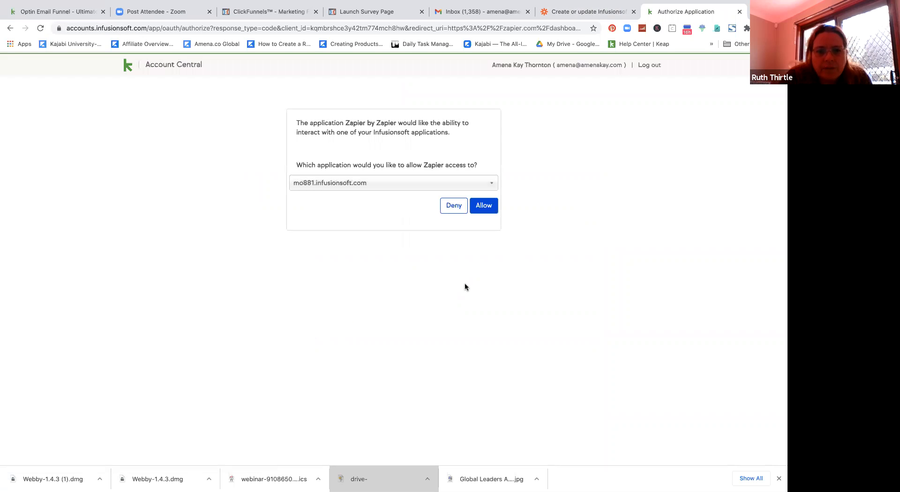
{"action": "left_click", "coordinate": [9, 28]}
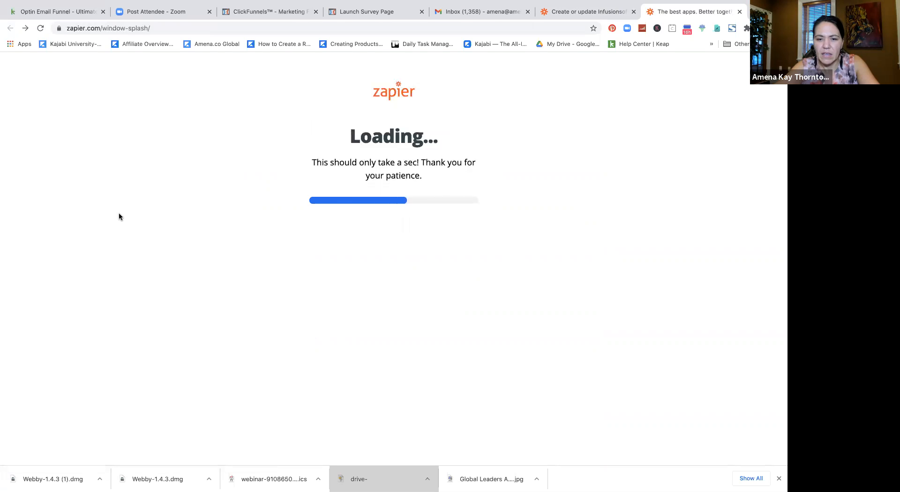
{"action": "left_click", "coordinate": [573, 9]}
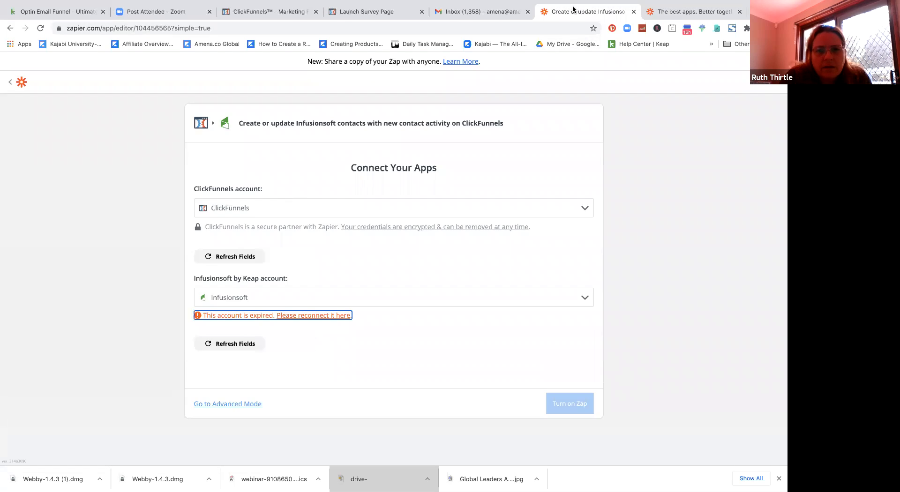
{"action": "left_click", "coordinate": [739, 11]}
Step: Add and authorize a new Infusionsoft account for the mo881.infusionsoft.com application
{"action": "left_click", "coordinate": [352, 294]}
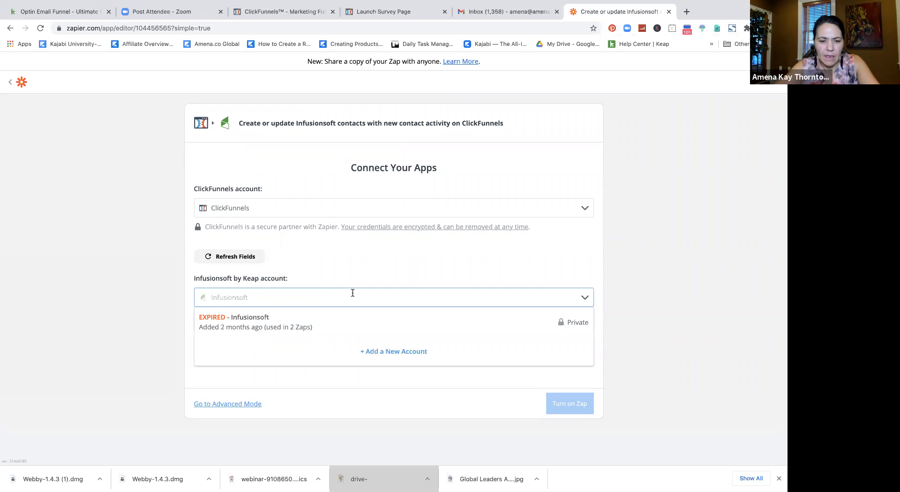
{"action": "left_click", "coordinate": [385, 352]}
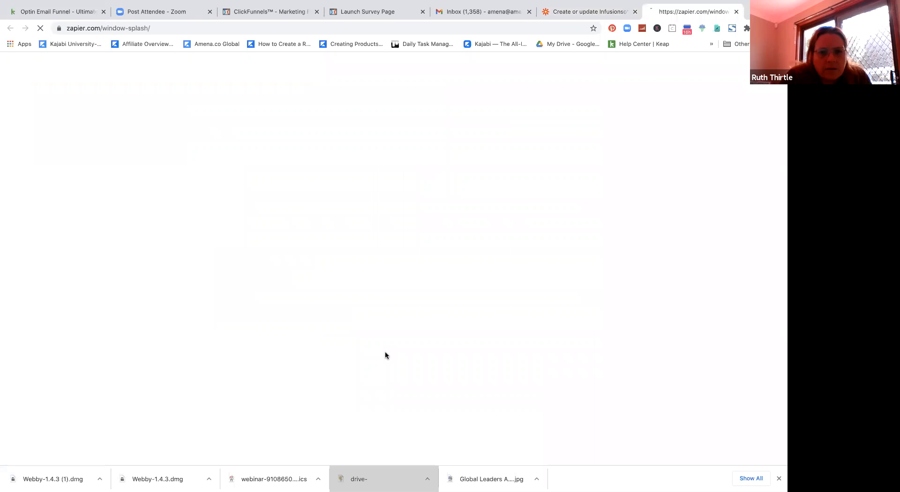
{"action": "left_click", "coordinate": [378, 184]}
{"action": "left_click", "coordinate": [378, 184]}
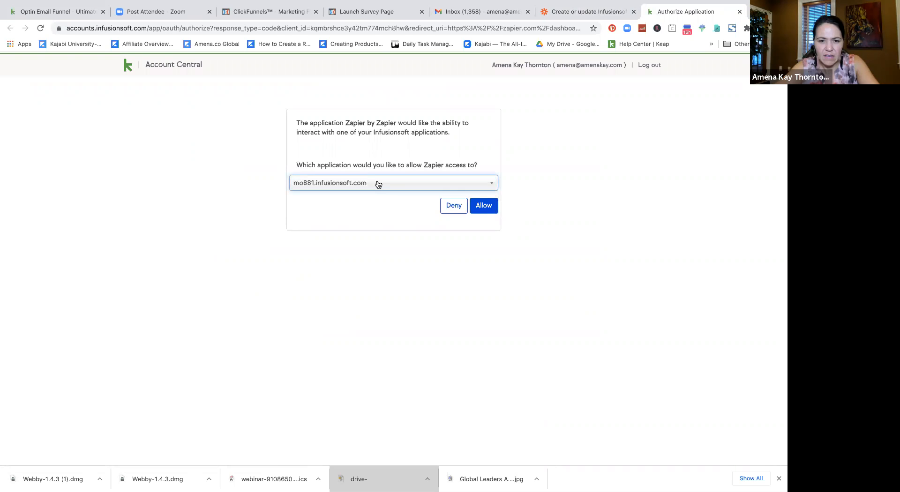
{"action": "left_click", "coordinate": [484, 209]}
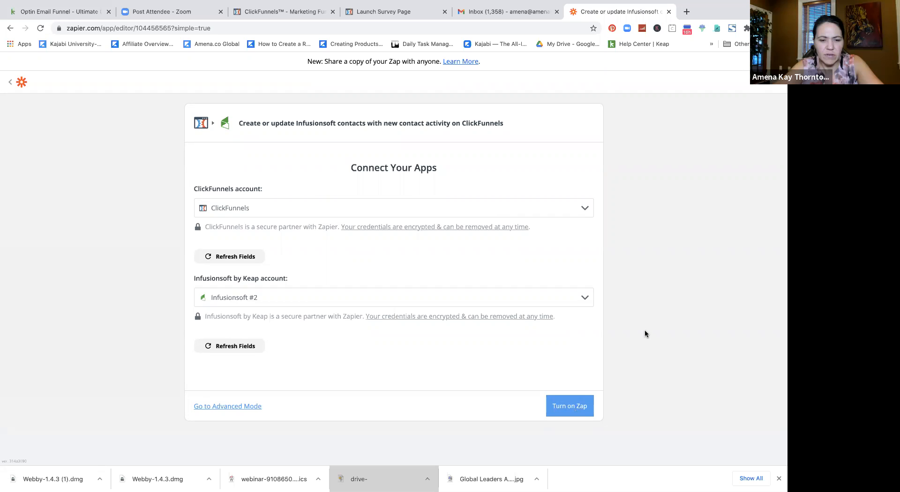
Step: Confirm Infusionsoft #2 as the zap's Infusionsoft account, then leave the editor for My Zaps
{"action": "left_click", "coordinate": [580, 291]}
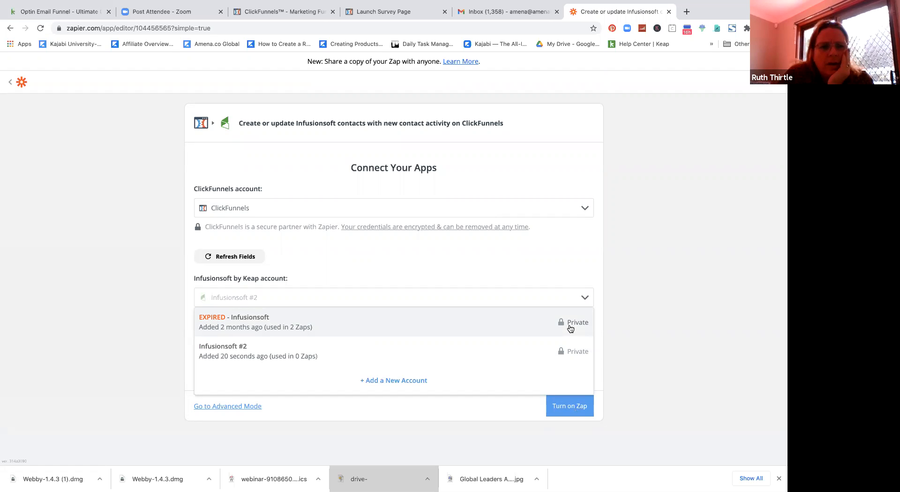
{"action": "left_click", "coordinate": [629, 320]}
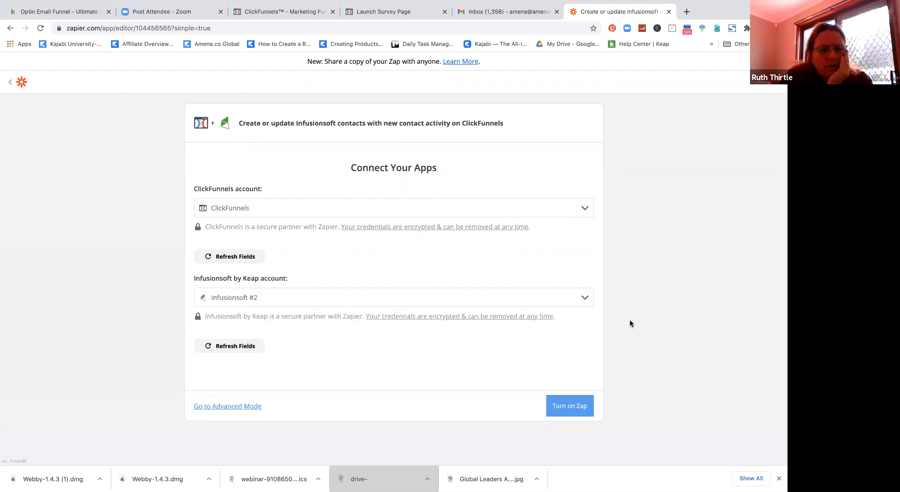
{"action": "left_click", "coordinate": [10, 83]}
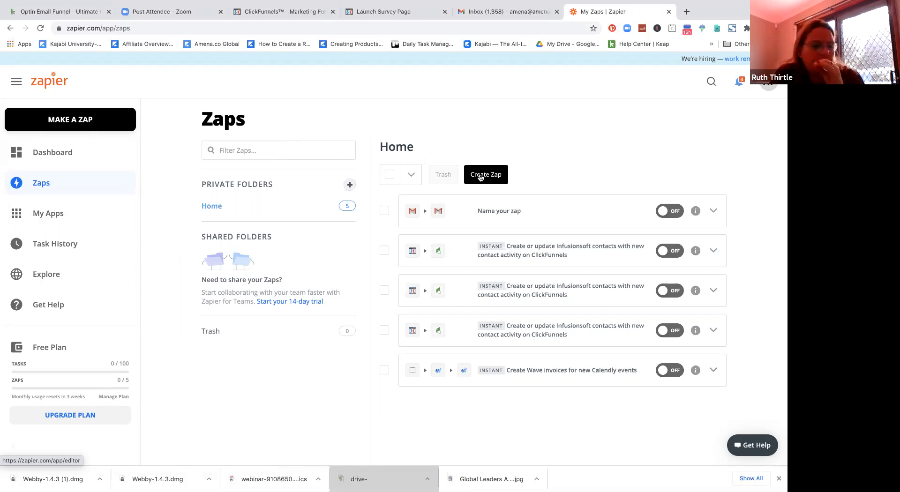
Step: Create a new zap and look over its Choose a trigger step
{"action": "left_click", "coordinate": [480, 176]}
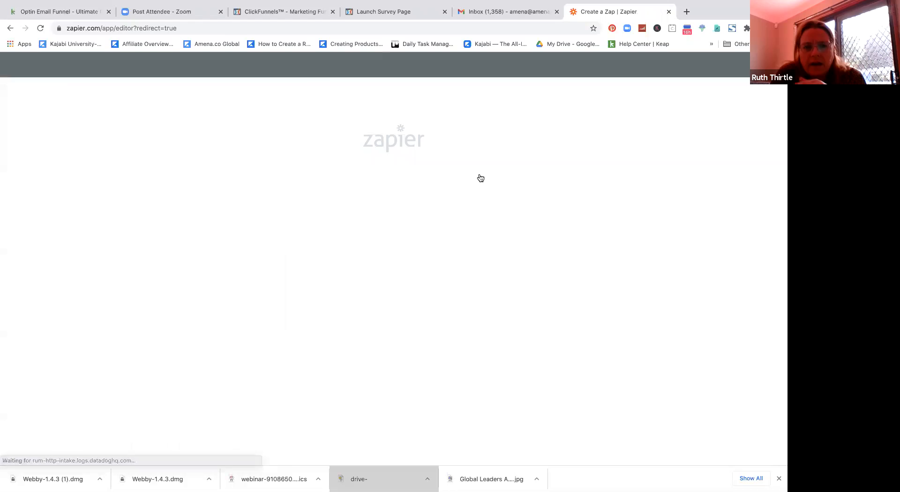
{"action": "scroll", "coordinate": [480, 177], "scroll_direction": "down", "scroll_amount": 3}
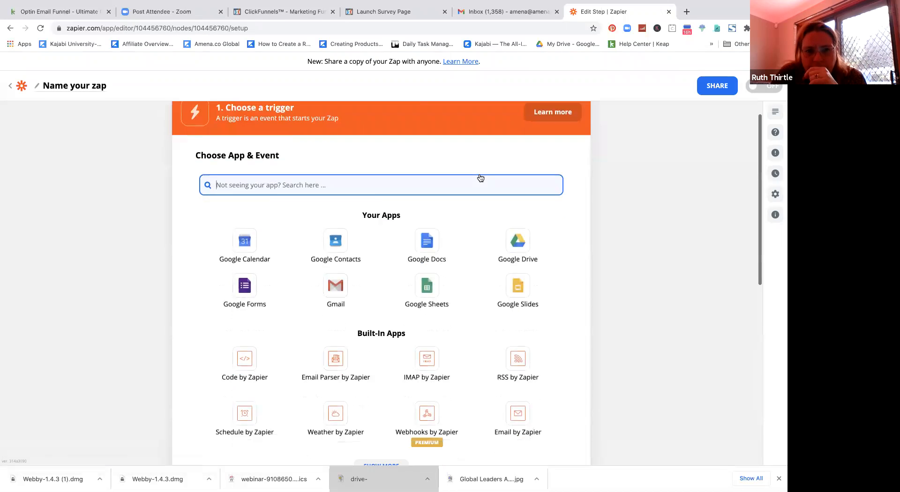
{"action": "scroll", "coordinate": [480, 178], "scroll_direction": "down", "scroll_amount": 1}
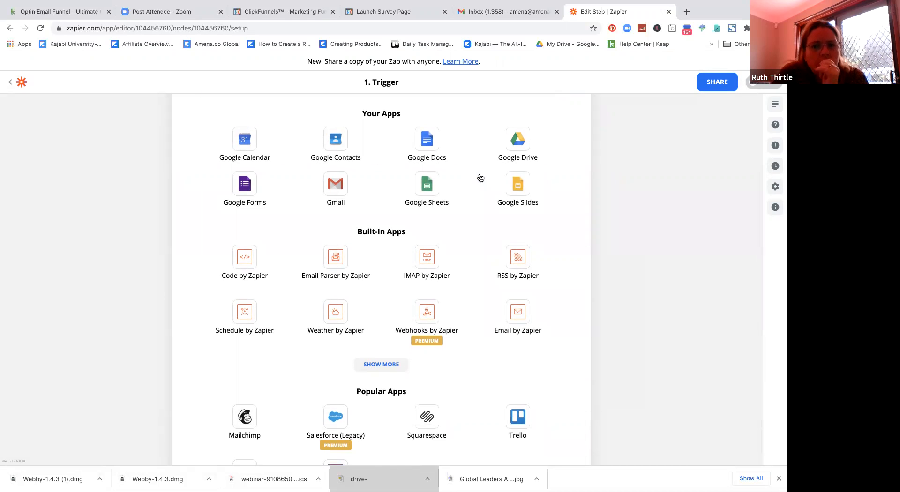
{"action": "scroll", "coordinate": [480, 178], "scroll_direction": "up", "scroll_amount": 3}
{"action": "scroll", "coordinate": [481, 177], "scroll_direction": "up", "scroll_amount": 1}
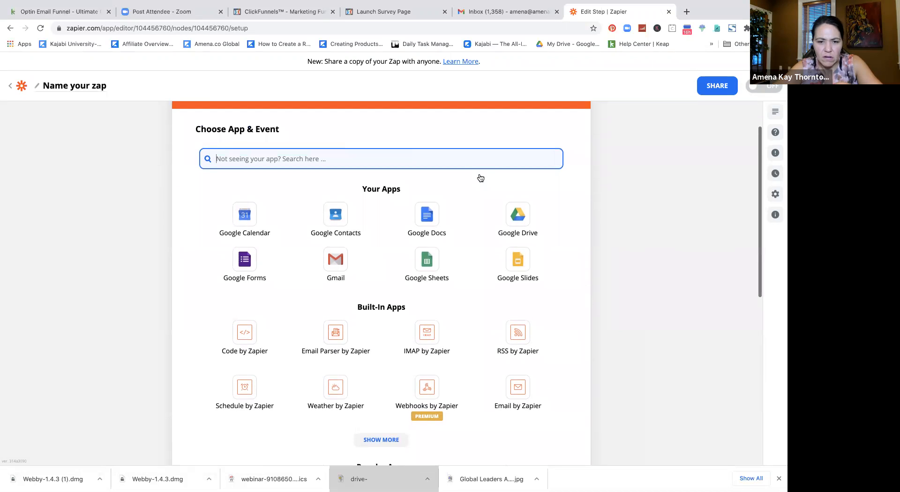
{"action": "scroll", "coordinate": [480, 177], "scroll_direction": "up", "scroll_amount": 1}
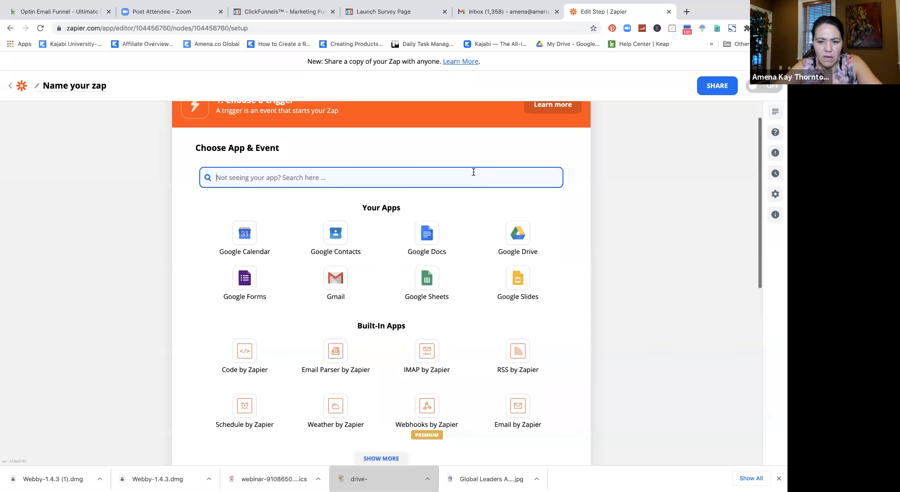
Step: Set the zap's trigger to ClickFunnels New Successful Purchase
{"action": "left_click", "coordinate": [445, 170]}
{"action": "type", "text": "click"}
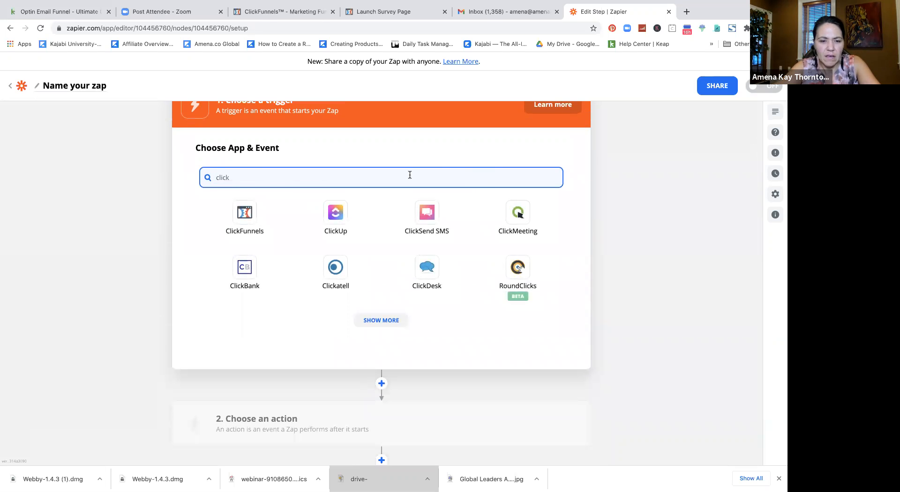
{"action": "left_click", "coordinate": [244, 218]}
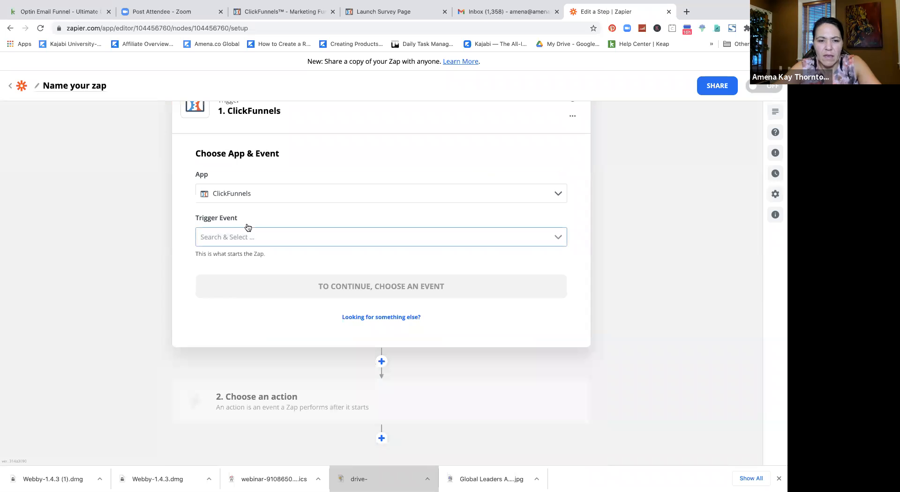
{"action": "left_click", "coordinate": [251, 234]}
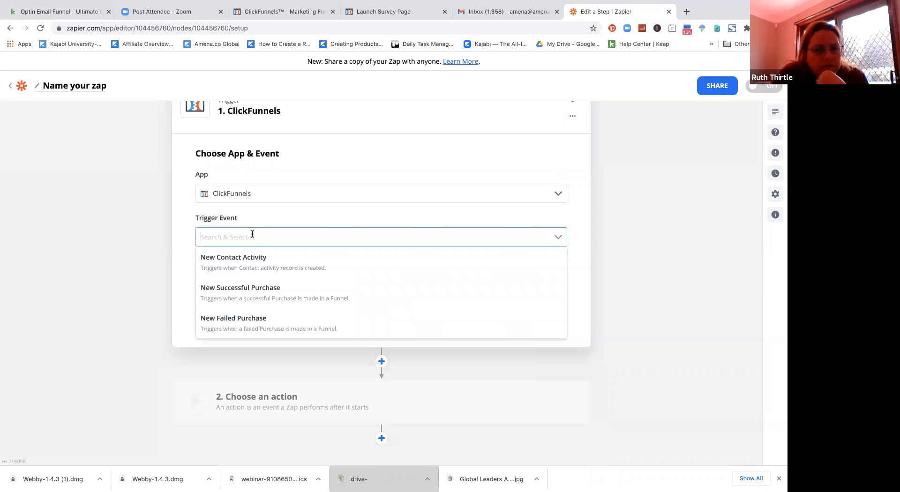
{"action": "scroll", "coordinate": [251, 287], "scroll_direction": "down", "scroll_amount": 1}
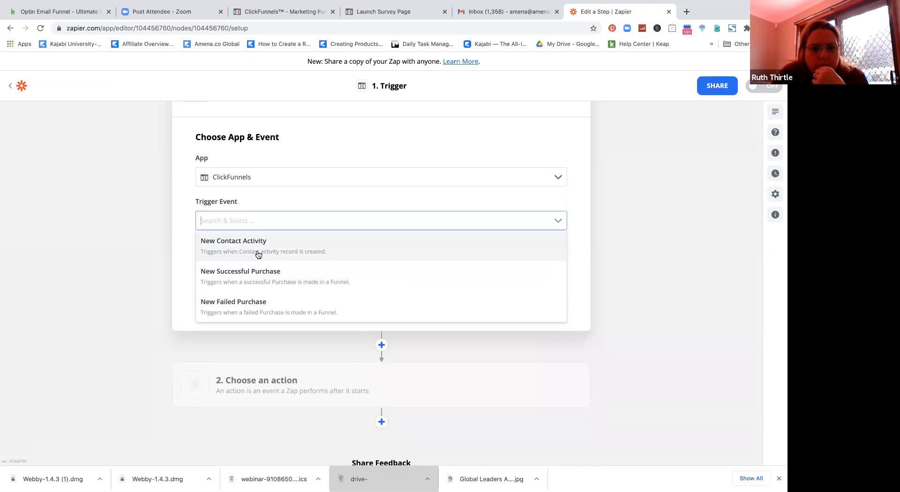
{"action": "left_click", "coordinate": [264, 276]}
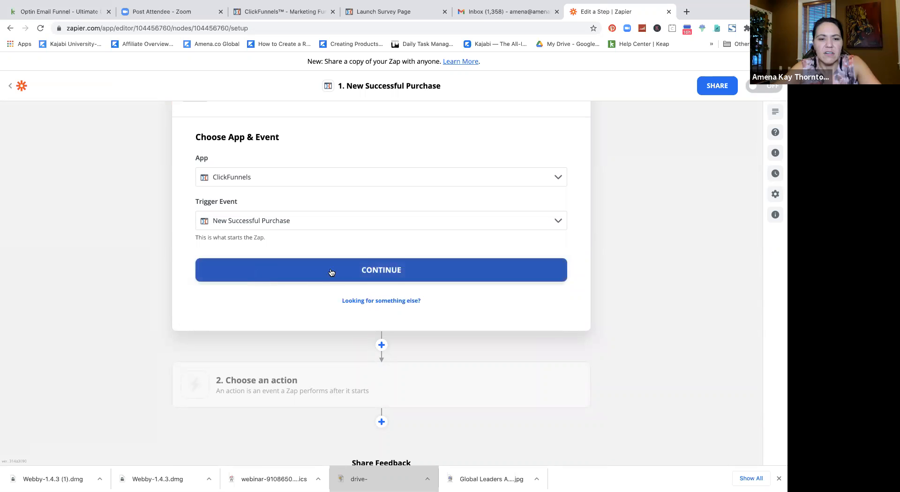
{"action": "left_click", "coordinate": [361, 271]}
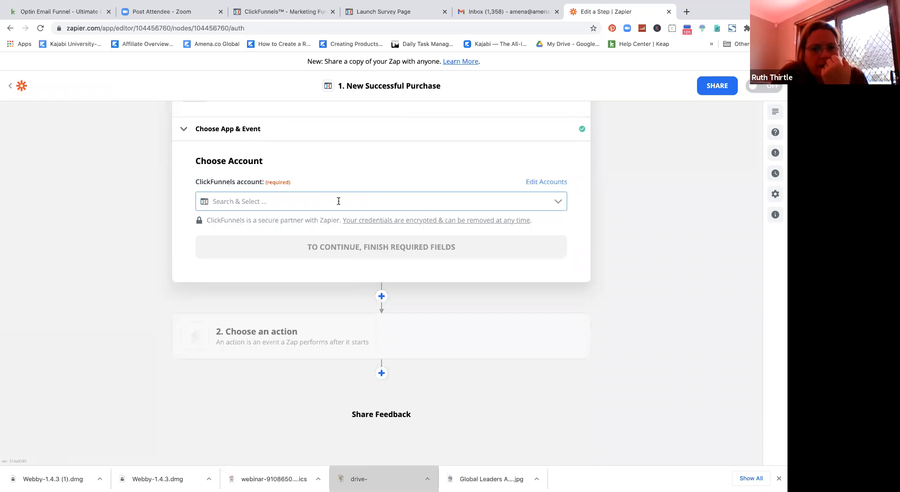
Step: Connect the ClickFunnels account to the trigger and continue to purchase settings
{"action": "left_click", "coordinate": [338, 201]}
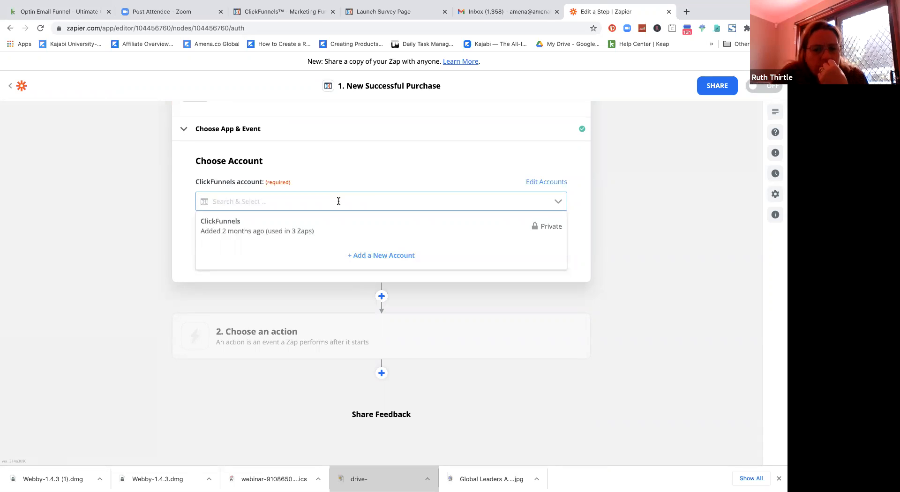
{"action": "left_click", "coordinate": [405, 228]}
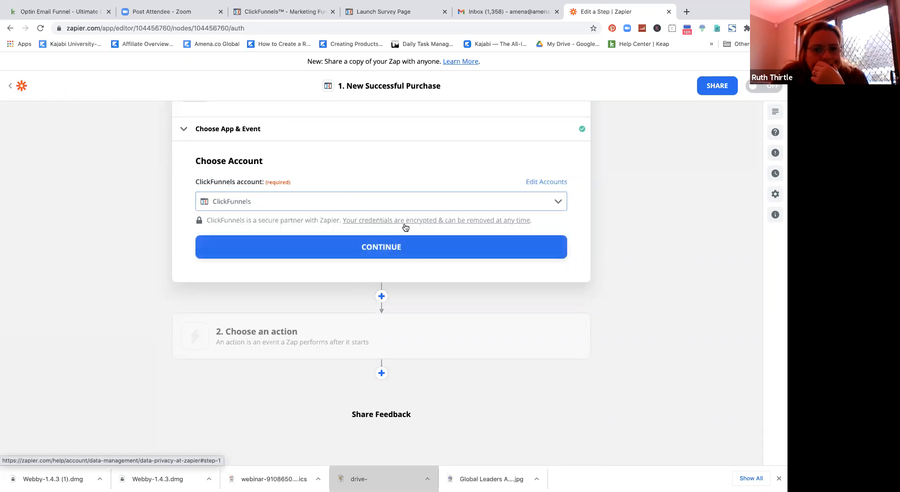
{"action": "left_click", "coordinate": [408, 253]}
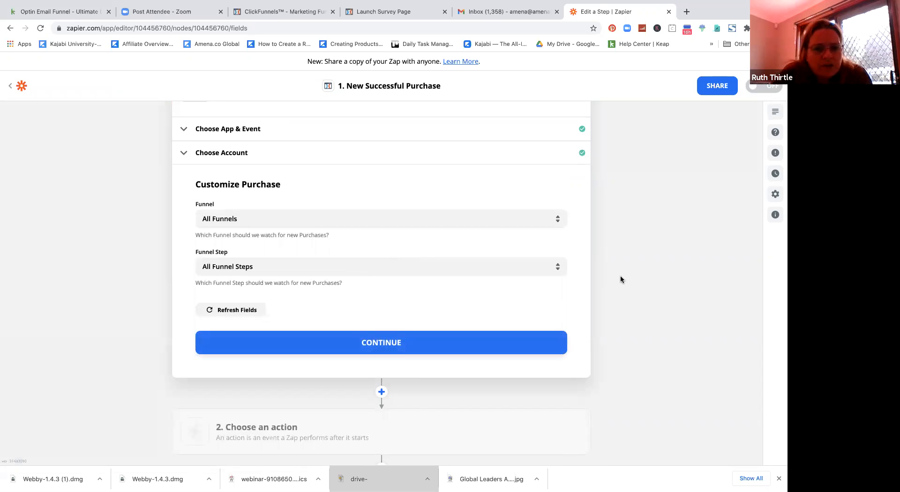
Step: Pick Ultimate Coaching Book as the watched funnel, then switch over to ClickFunnels
{"action": "left_click", "coordinate": [548, 220]}
{"action": "left_click", "coordinate": [547, 220]}
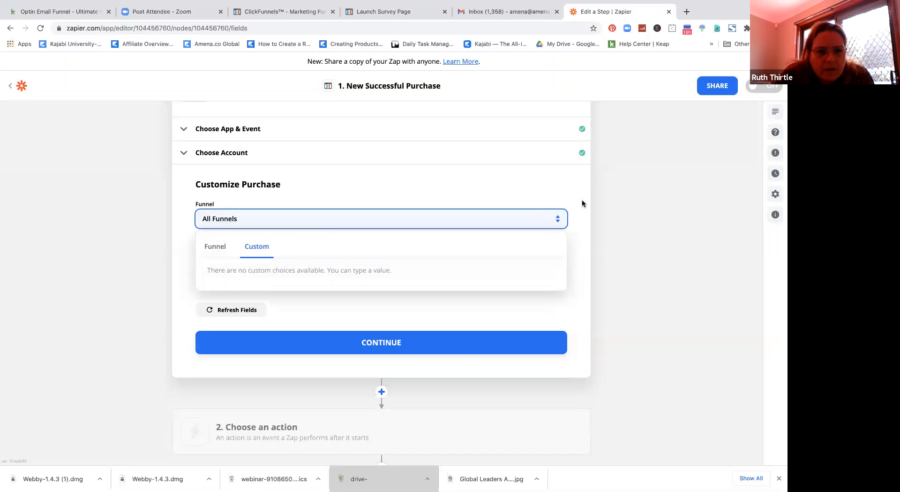
{"action": "left_click", "coordinate": [214, 250]}
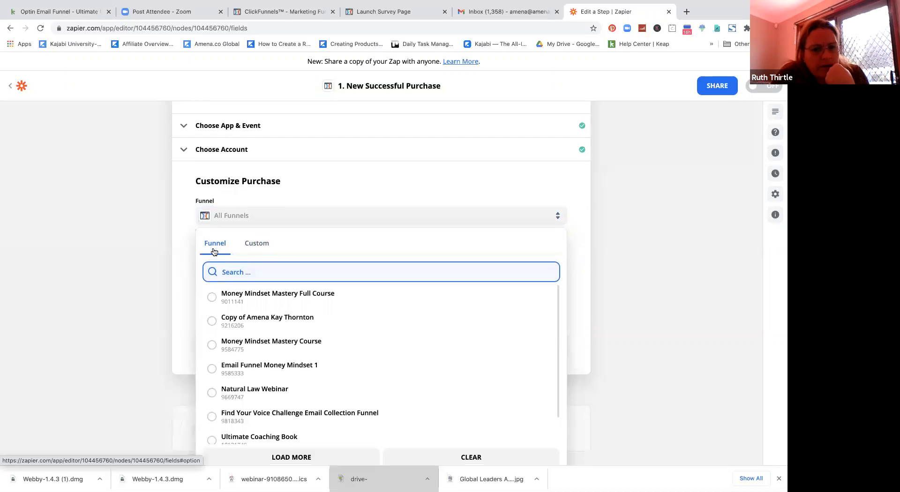
{"action": "scroll", "coordinate": [220, 248], "scroll_direction": "down", "scroll_amount": 2}
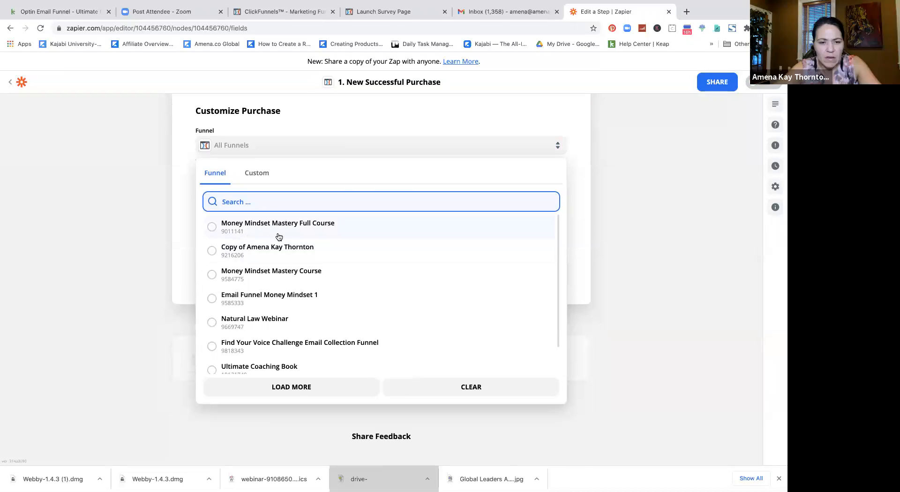
{"action": "scroll", "coordinate": [278, 272], "scroll_direction": "down", "scroll_amount": 1}
{"action": "scroll", "coordinate": [278, 274], "scroll_direction": "down", "scroll_amount": 1}
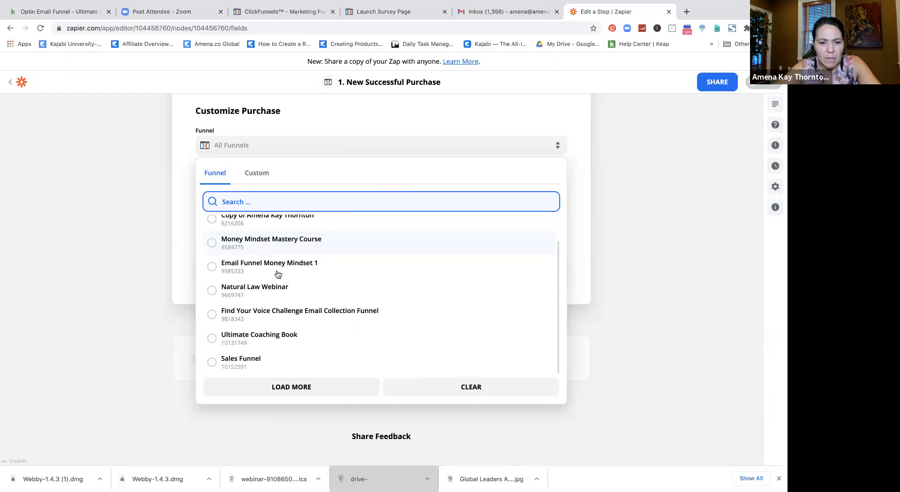
{"action": "left_click", "coordinate": [275, 335]}
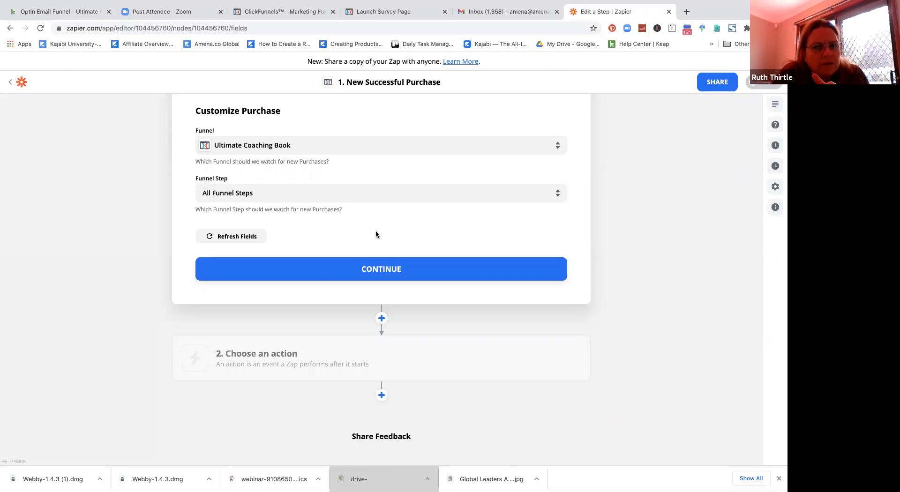
{"action": "left_click", "coordinate": [281, 11]}
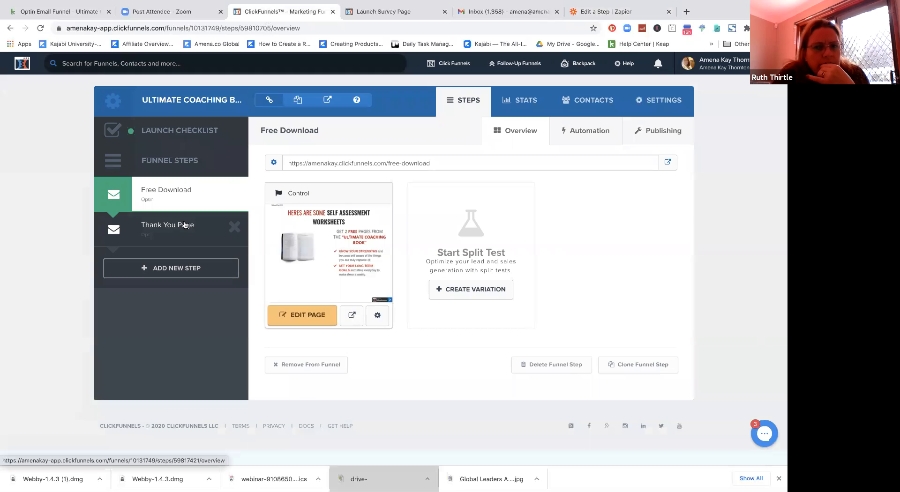
Step: View the Ultimate Coaching funnel's Thank You Page step, then return to Zapier
{"action": "left_click", "coordinate": [185, 224]}
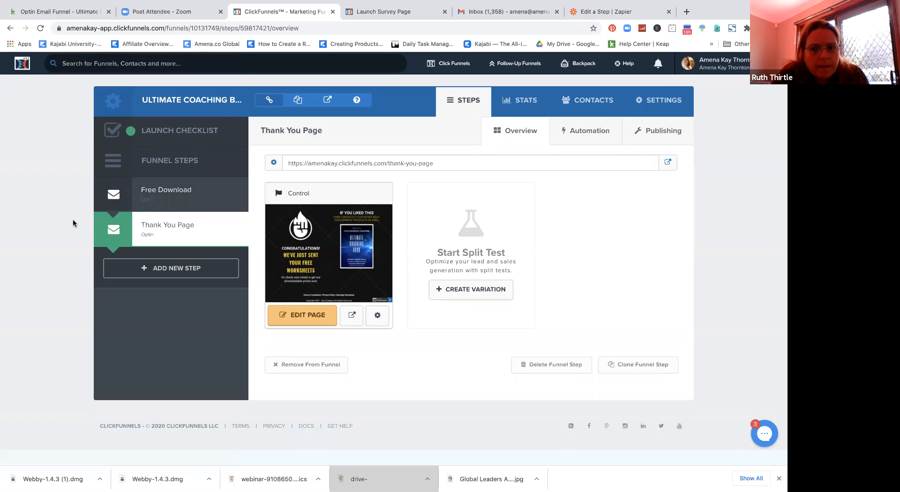
{"action": "left_click", "coordinate": [594, 11]}
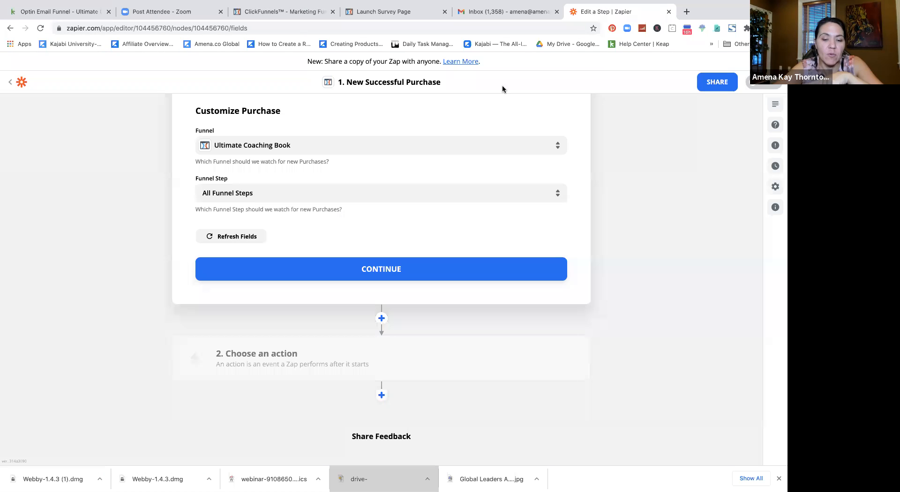
Step: Review the Funnel Step options, Free Download and Thank You Page, then return to ClickFunnels
{"action": "left_click", "coordinate": [317, 193]}
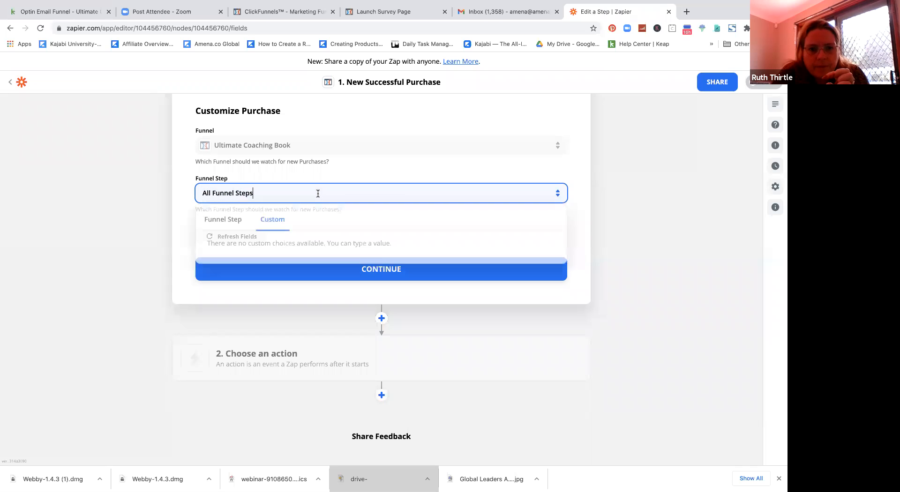
{"action": "left_click", "coordinate": [213, 221]}
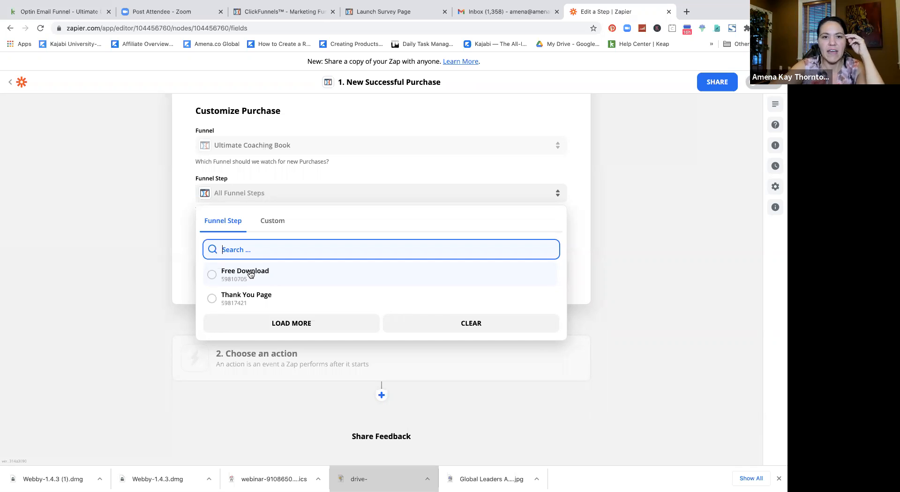
{"action": "left_click", "coordinate": [281, 13]}
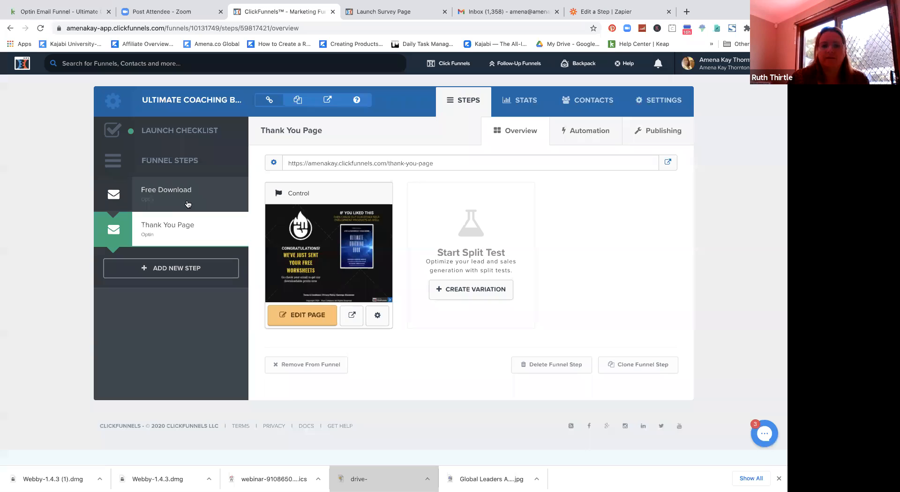
Step: Open the Sales Funnel, check its OTO step, and edit the VSL order page
{"action": "left_click", "coordinate": [480, 109]}
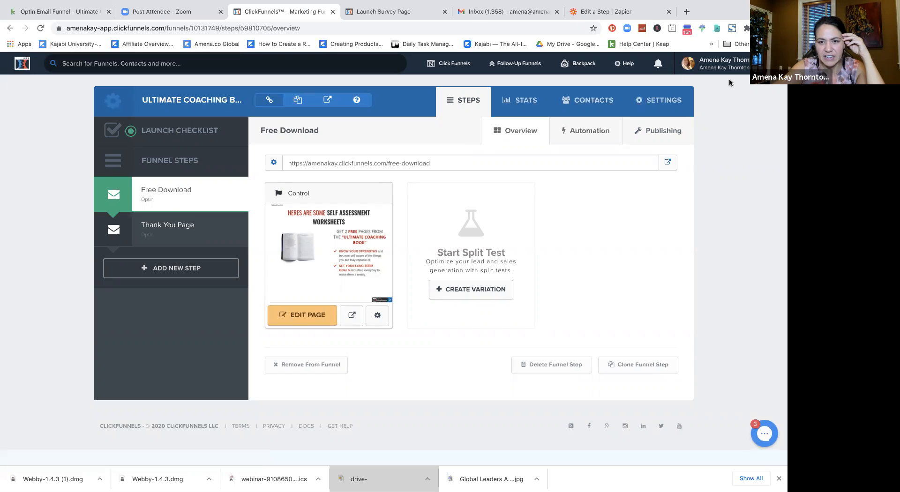
{"action": "mouse_move", "coordinate": [455, 65]}
{"action": "left_click", "coordinate": [451, 83]}
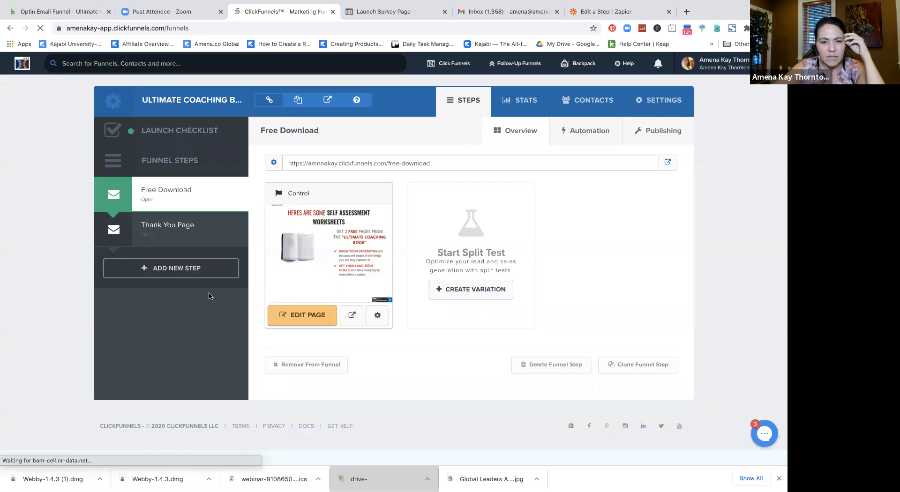
{"action": "left_click", "coordinate": [179, 252]}
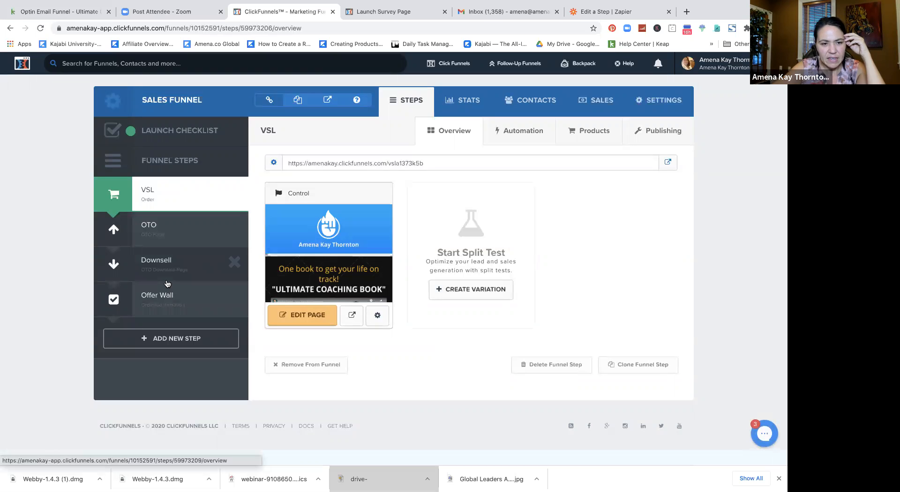
{"action": "left_click", "coordinate": [165, 240]}
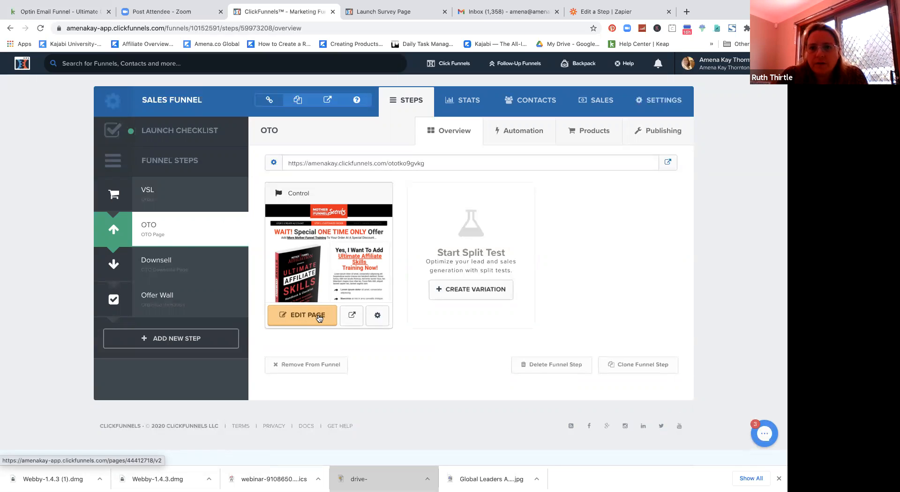
{"action": "left_click", "coordinate": [176, 195]}
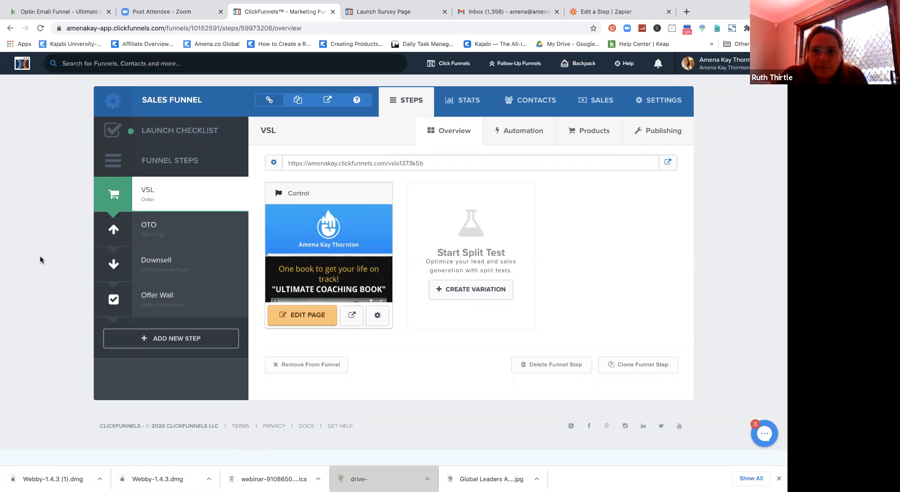
{"action": "left_click", "coordinate": [297, 315]}
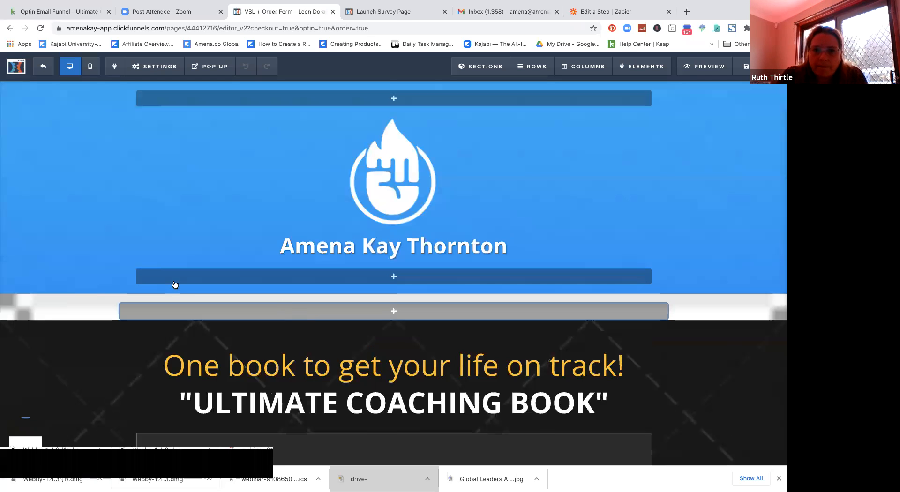
Step: Scroll to the VSL page's order form, then switch to the Keap campaign
{"action": "scroll", "coordinate": [102, 276], "scroll_direction": "down", "scroll_amount": 5}
{"action": "scroll", "coordinate": [102, 275], "scroll_direction": "down", "scroll_amount": 14}
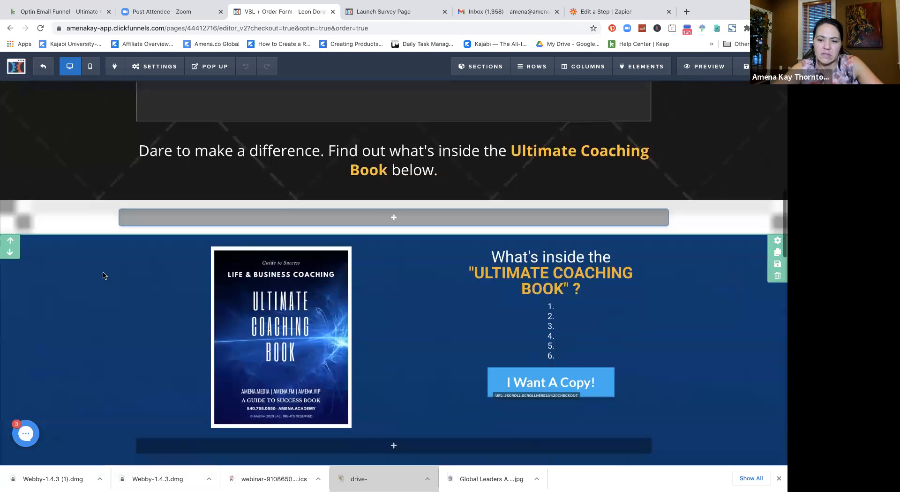
{"action": "scroll", "coordinate": [102, 275], "scroll_direction": "down", "scroll_amount": 11}
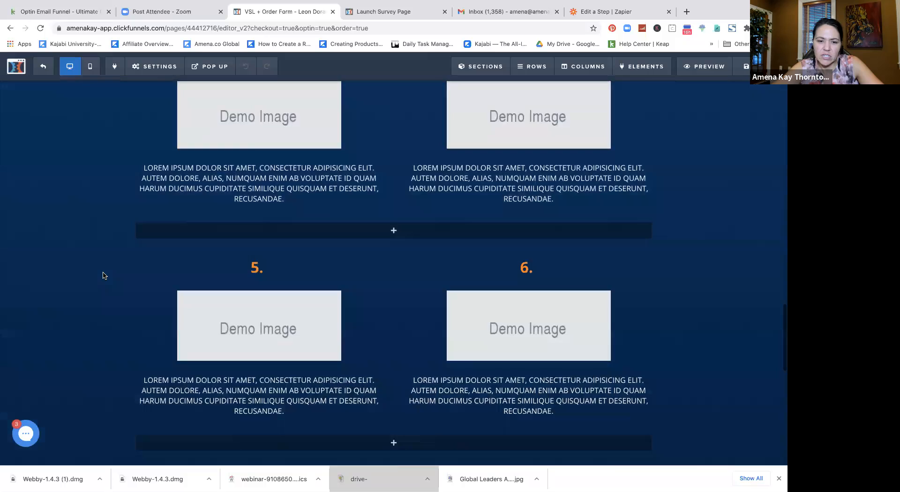
{"action": "scroll", "coordinate": [332, 244], "scroll_direction": "down", "scroll_amount": 5}
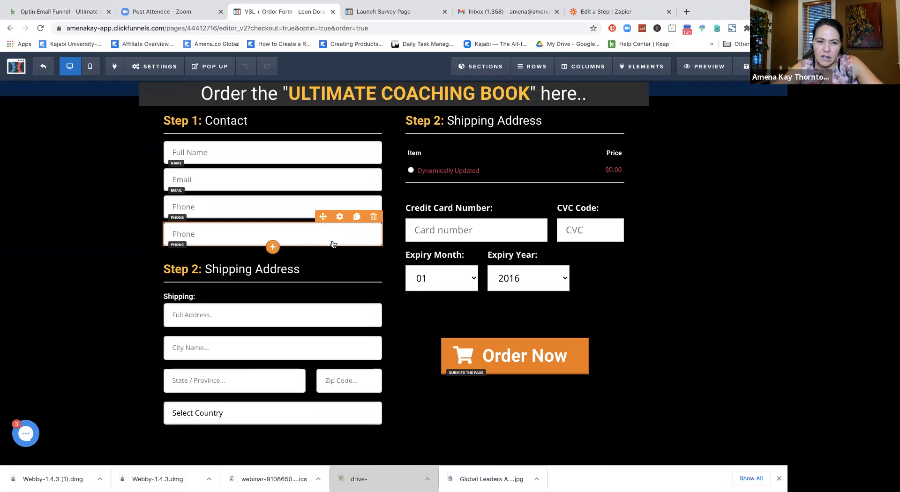
{"action": "mouse_move", "coordinate": [251, 232]}
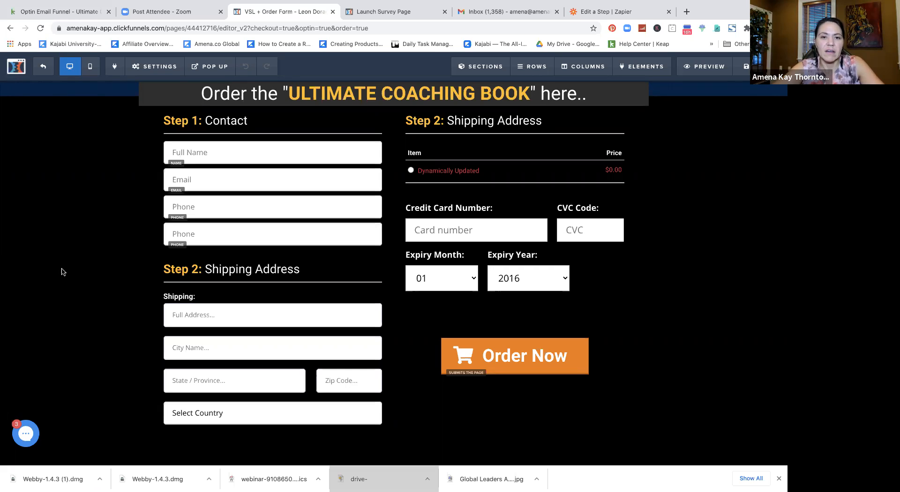
{"action": "left_click", "coordinate": [79, 16]}
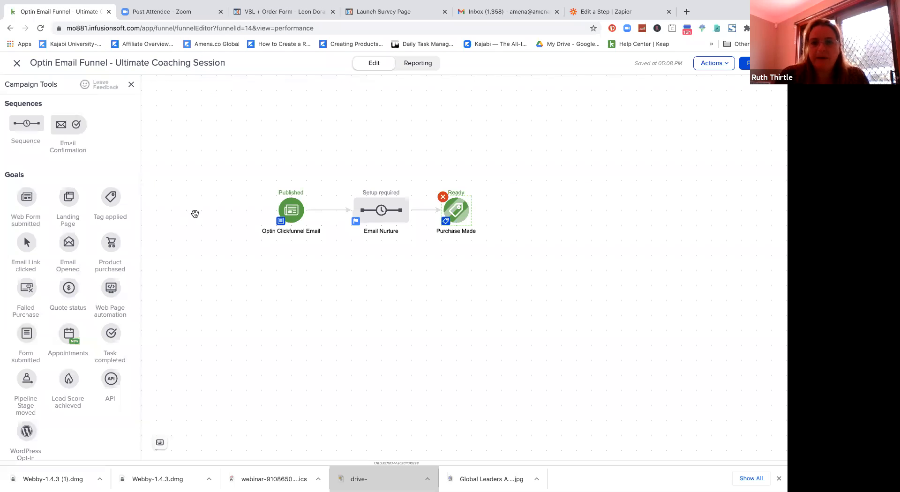